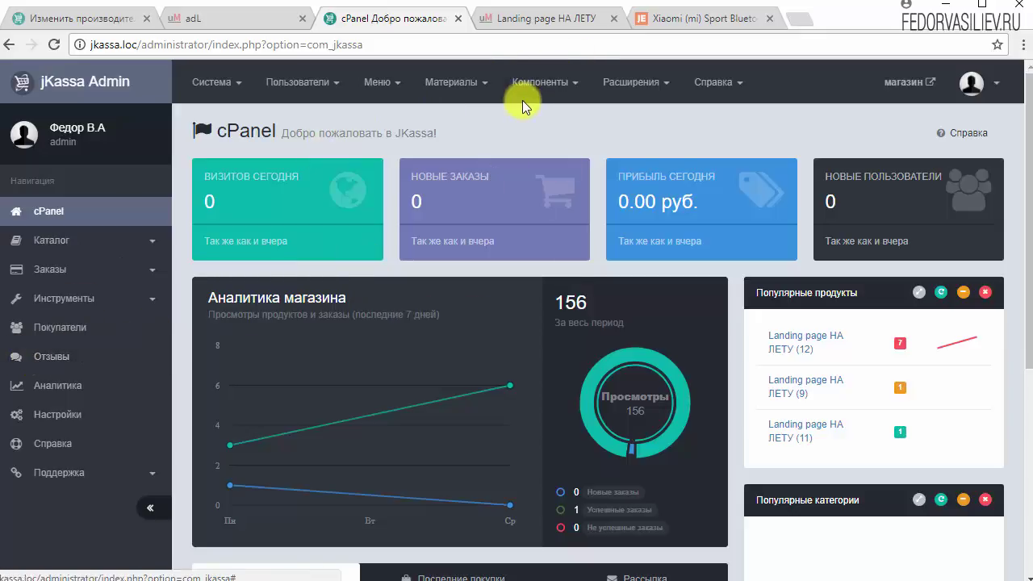
Install the Shortcode Ultimate package through the Joomla extension manager and review the installation details
{"action": "left_click", "coordinate": [628, 88]}
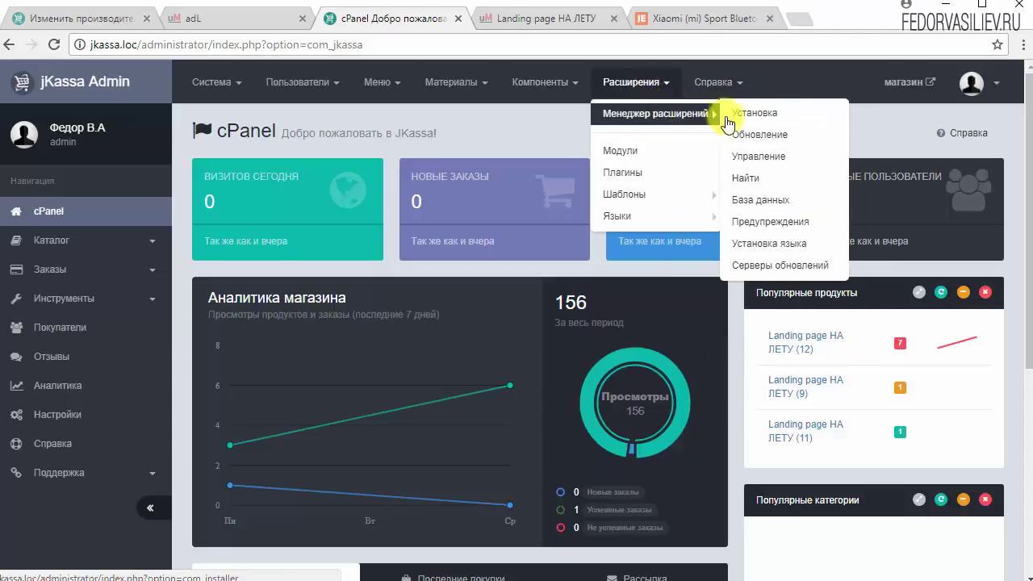
{"action": "left_click", "coordinate": [749, 111]}
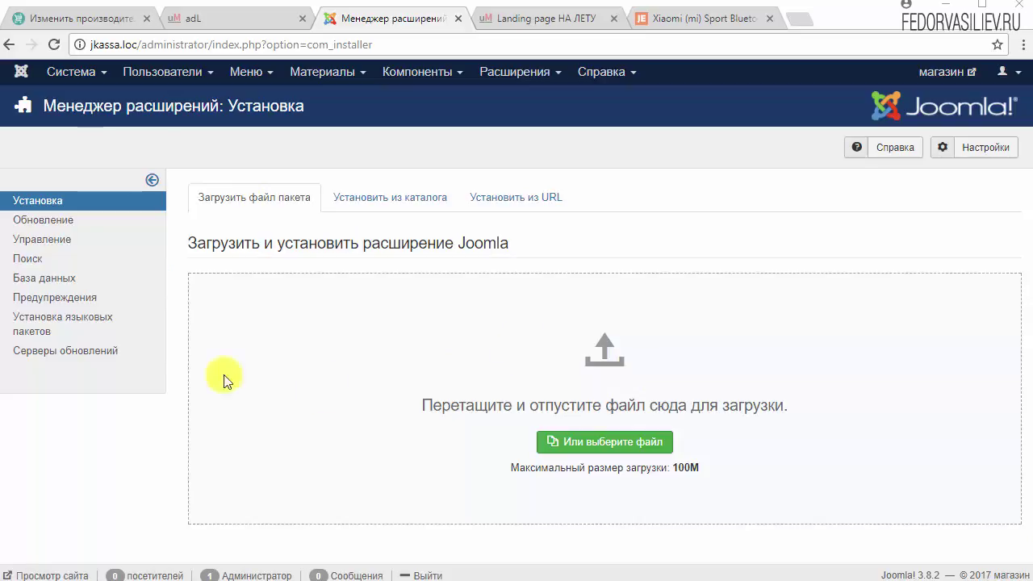
{"action": "left_click_drag", "start_coordinate": [226, 379], "coordinate": [242, 373]}
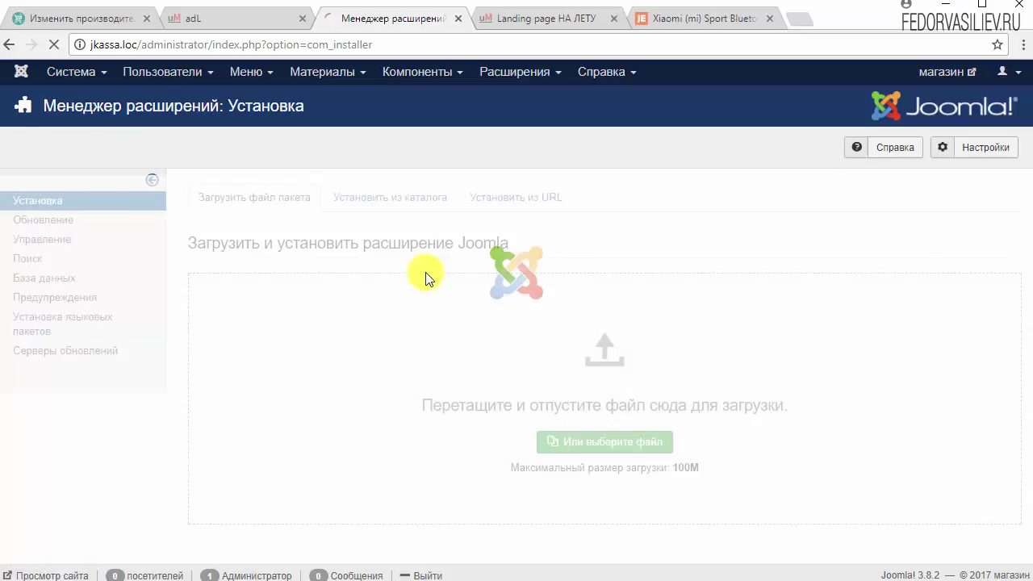
{"action": "scroll", "coordinate": [517, 366], "scroll_direction": "down", "scroll_amount": 4}
{"action": "scroll", "coordinate": [519, 369], "scroll_direction": "up", "scroll_amount": 4}
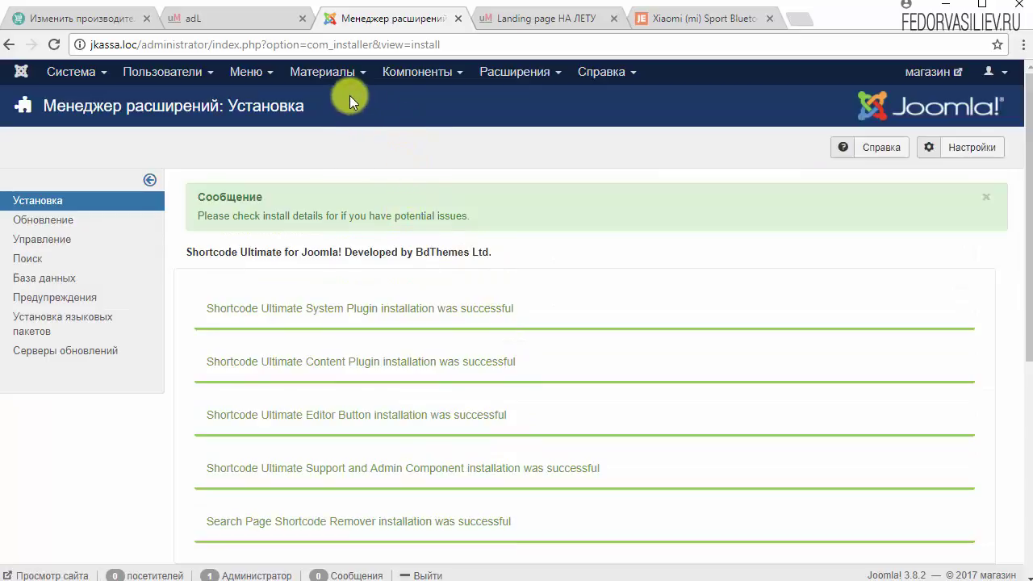
Open the product "Landing page НА ЛЕТУ (12)" for editing from the jKassa product catalogue
{"action": "left_click", "coordinate": [417, 77]}
{"action": "mouse_move", "coordinate": [419, 97]}
{"action": "left_click", "coordinate": [576, 101]}
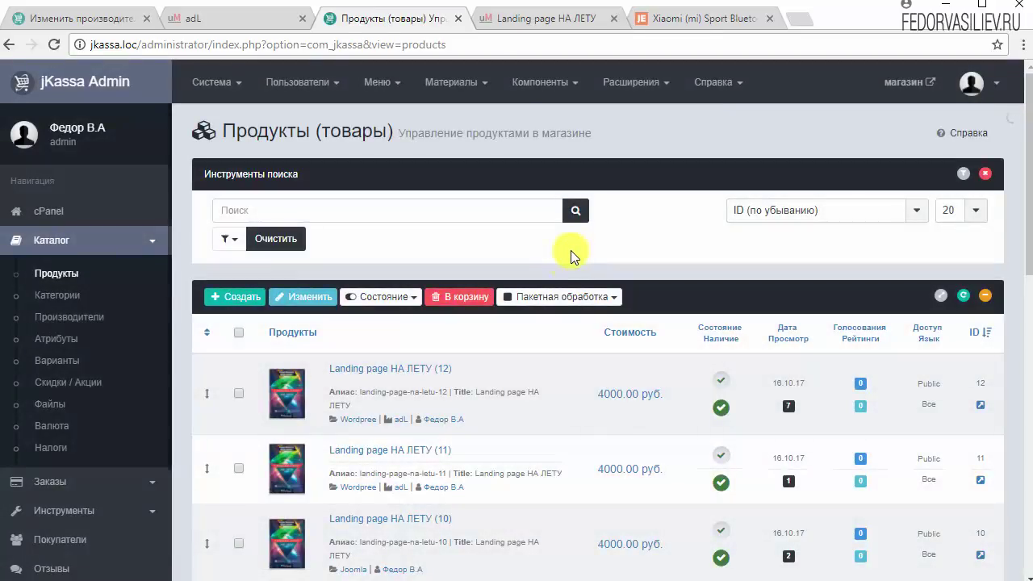
{"action": "left_click", "coordinate": [400, 371]}
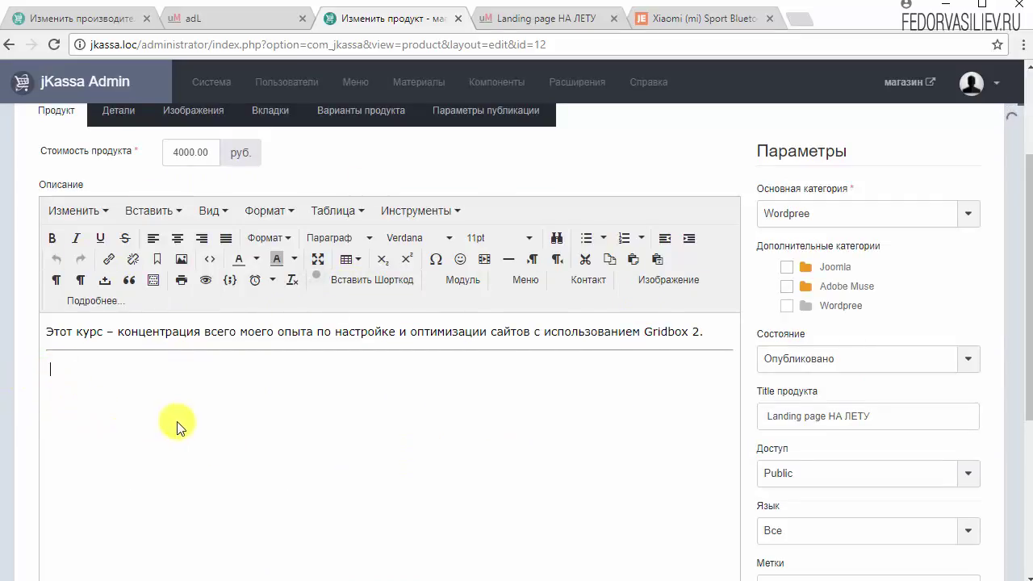
Examine the description layout on the sample Xiaomi product page and compare it with the store's Landing page НА ЛЕТУ page
{"action": "left_click", "coordinate": [685, 18]}
{"action": "key", "text": "F5"}
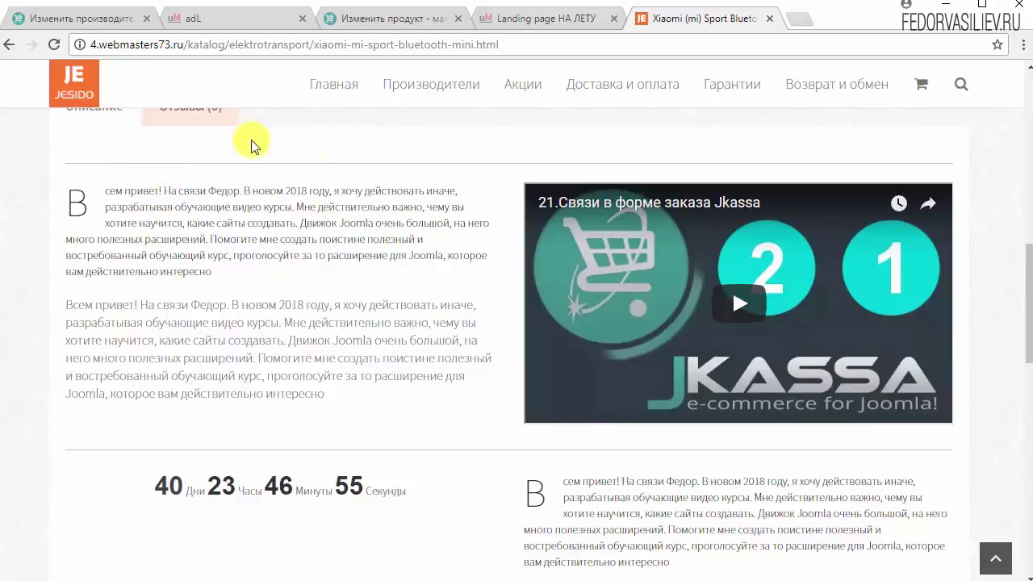
{"action": "scroll", "coordinate": [334, 272], "scroll_direction": "down", "scroll_amount": 2}
{"action": "scroll", "coordinate": [240, 279], "scroll_direction": "up", "scroll_amount": 2}
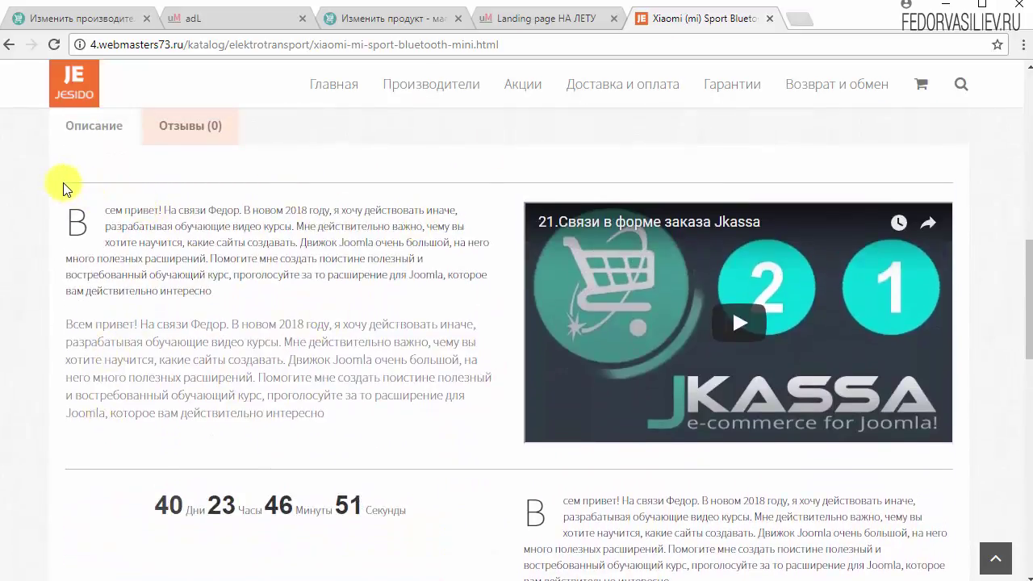
{"action": "left_click", "coordinate": [521, 16]}
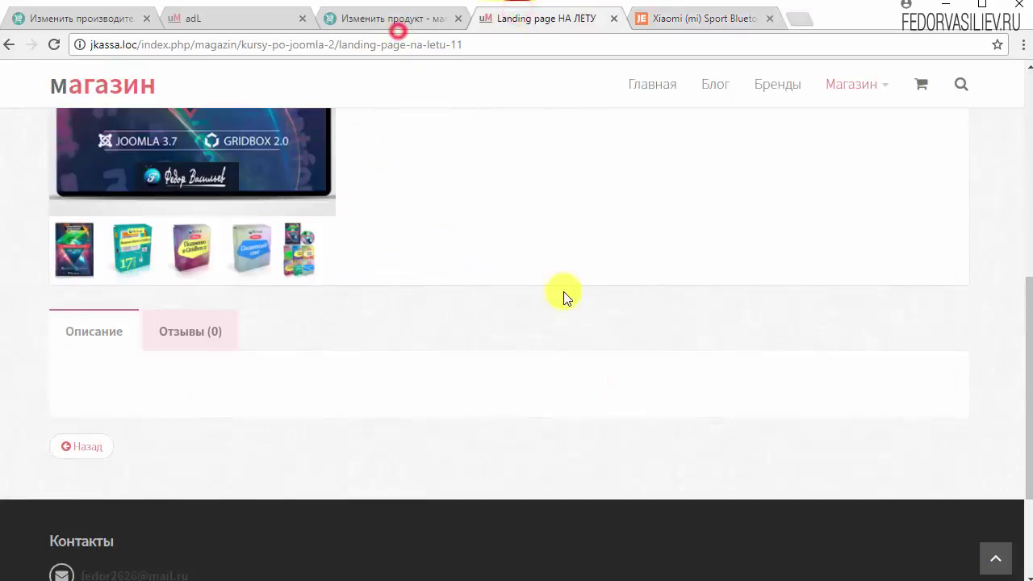
{"action": "left_click", "coordinate": [436, 23]}
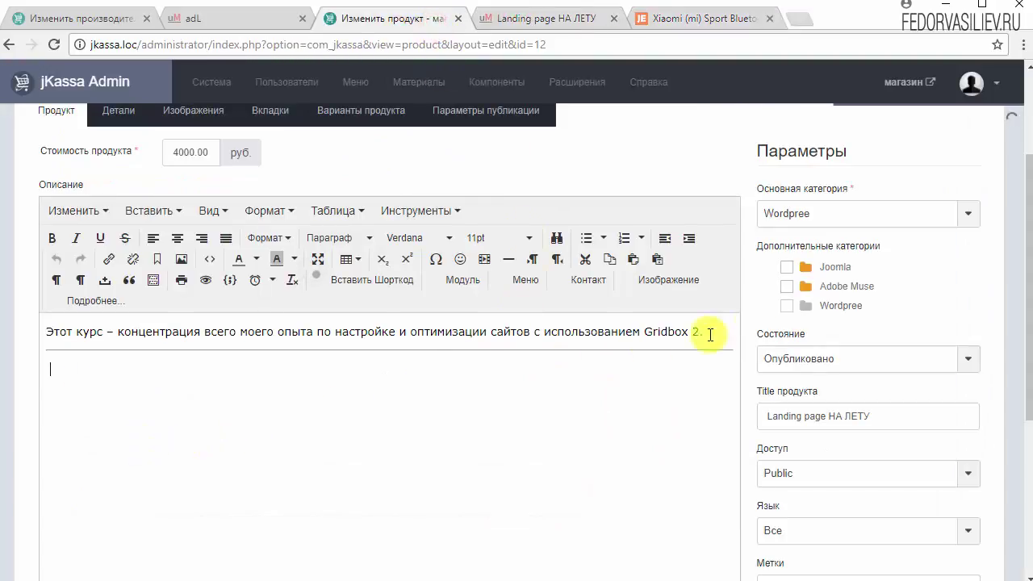
Open the shortcode inserter for the product description and look through the available shortcodes
{"action": "left_click", "coordinate": [372, 280]}
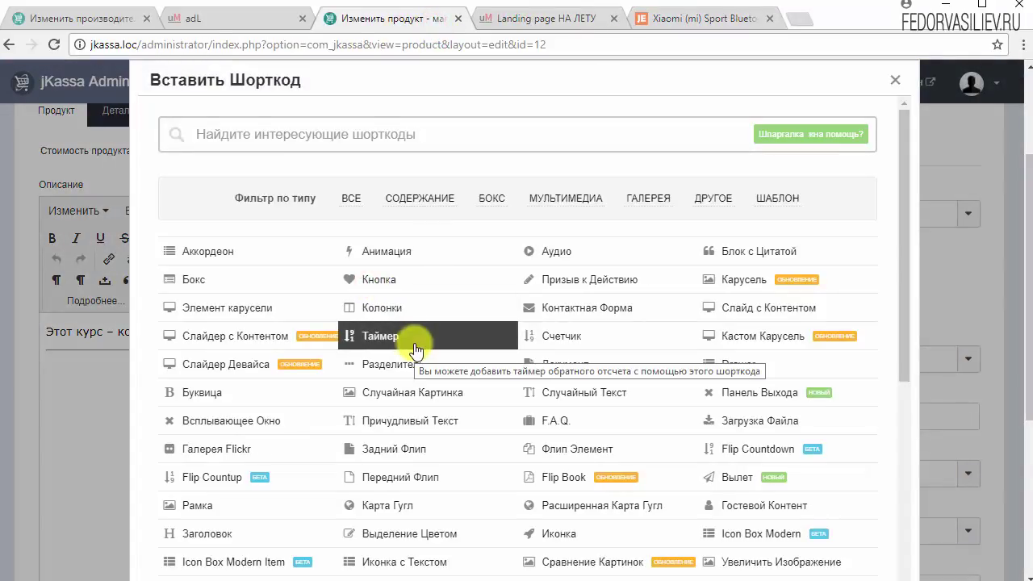
{"action": "scroll", "coordinate": [436, 355], "scroll_direction": "down", "scroll_amount": 2}
{"action": "scroll", "coordinate": [450, 363], "scroll_direction": "down", "scroll_amount": 1}
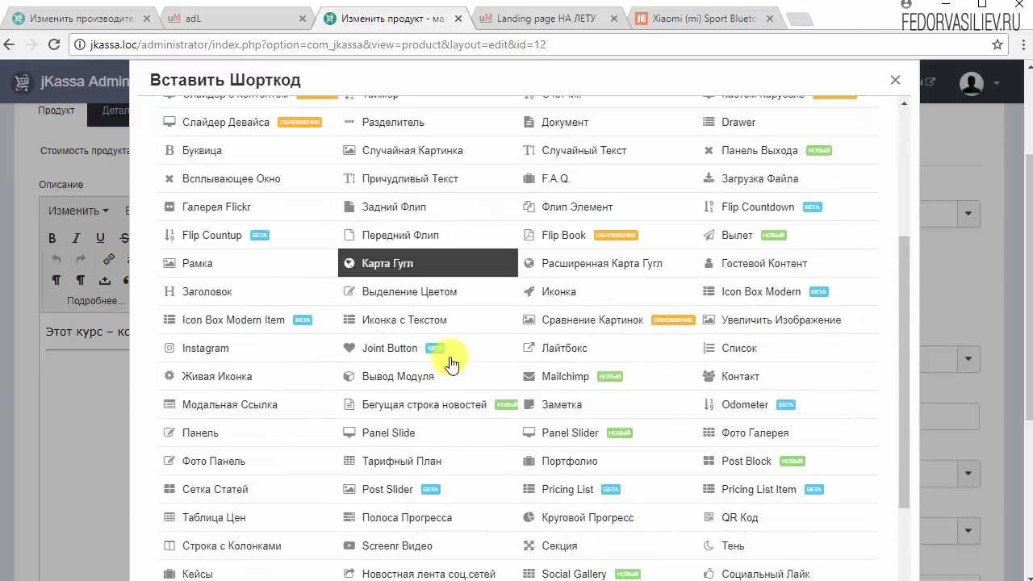
{"action": "scroll", "coordinate": [452, 360], "scroll_direction": "down", "scroll_amount": 2}
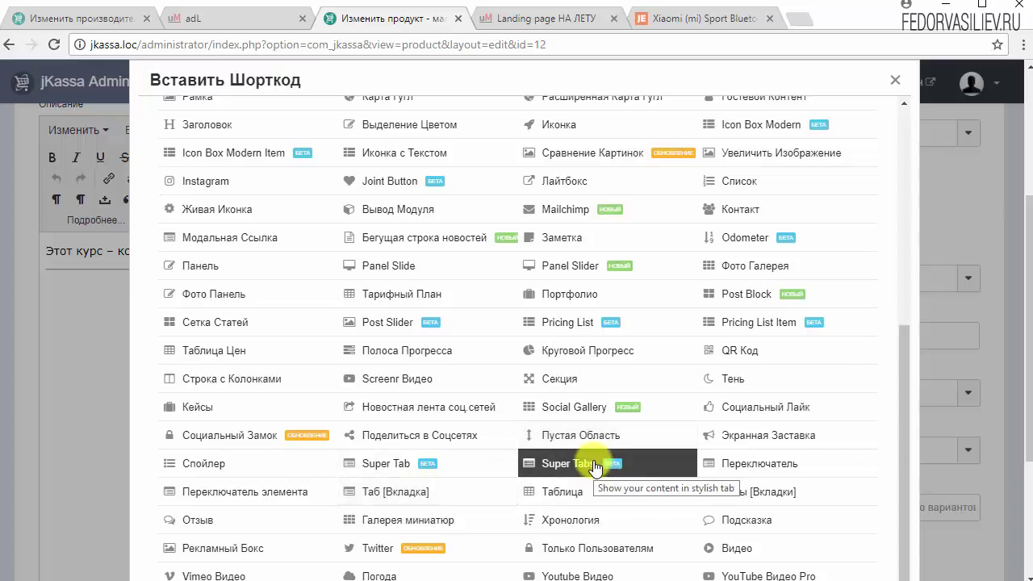
{"action": "scroll", "coordinate": [595, 468], "scroll_direction": "up", "scroll_amount": 4}
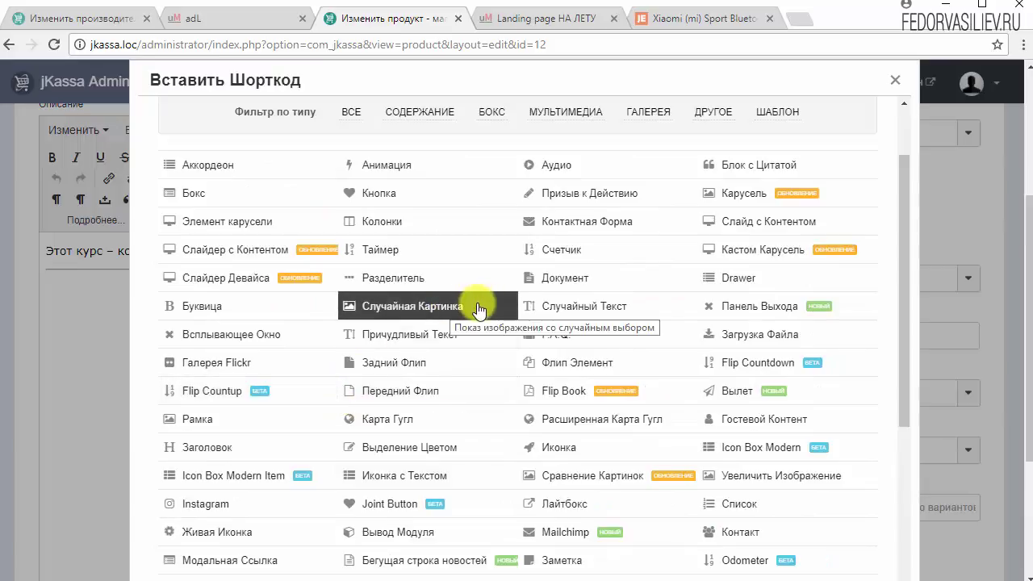
{"action": "scroll", "coordinate": [480, 334], "scroll_direction": "up", "scroll_amount": 1}
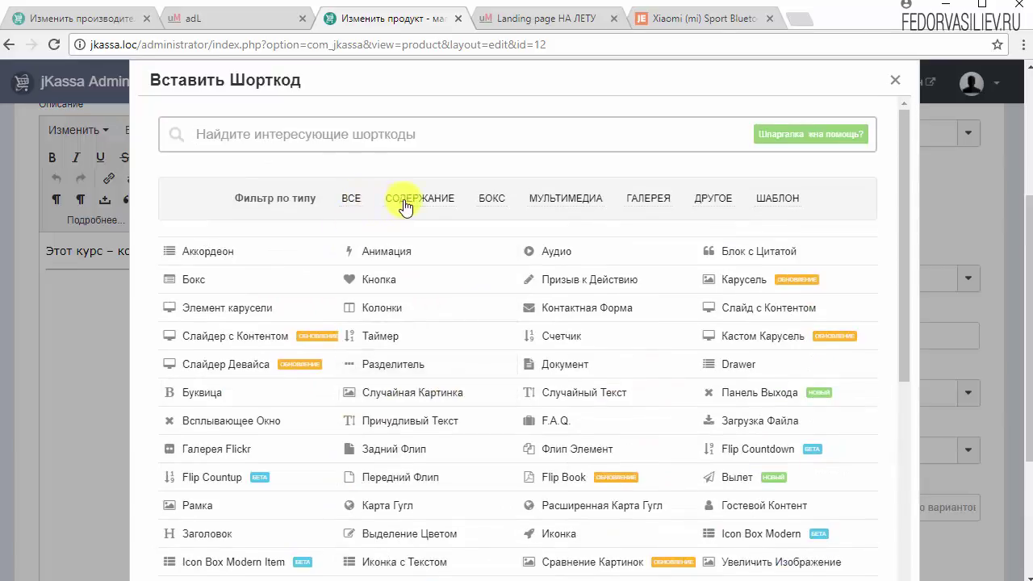
Look at the Бокс shortcodes, filter the list to Содержание instead, and choose the Разделитель shortcode
{"action": "left_click", "coordinate": [483, 203]}
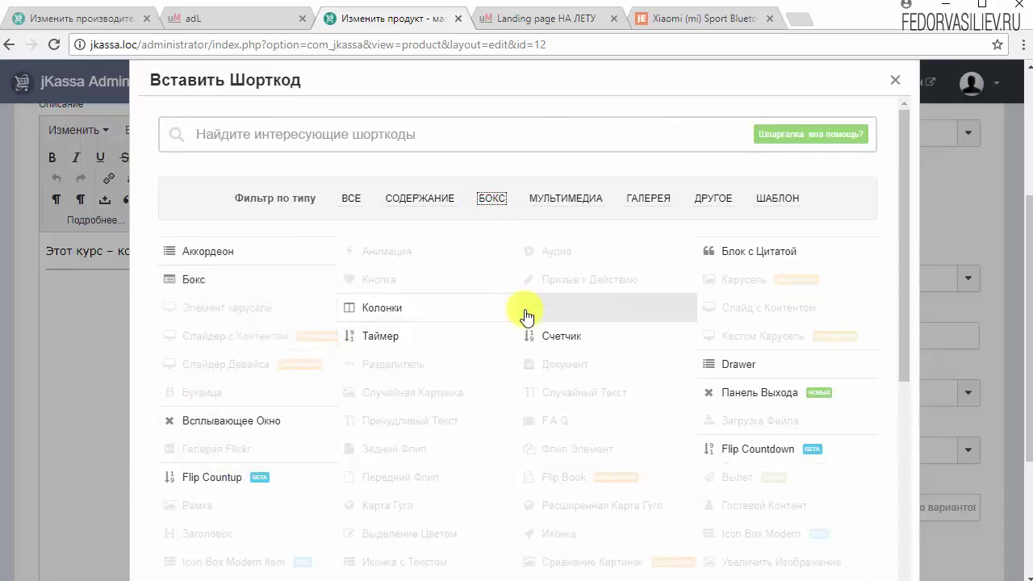
{"action": "left_click", "coordinate": [412, 201]}
{"action": "scroll", "coordinate": [355, 501], "scroll_direction": "down", "scroll_amount": 3}
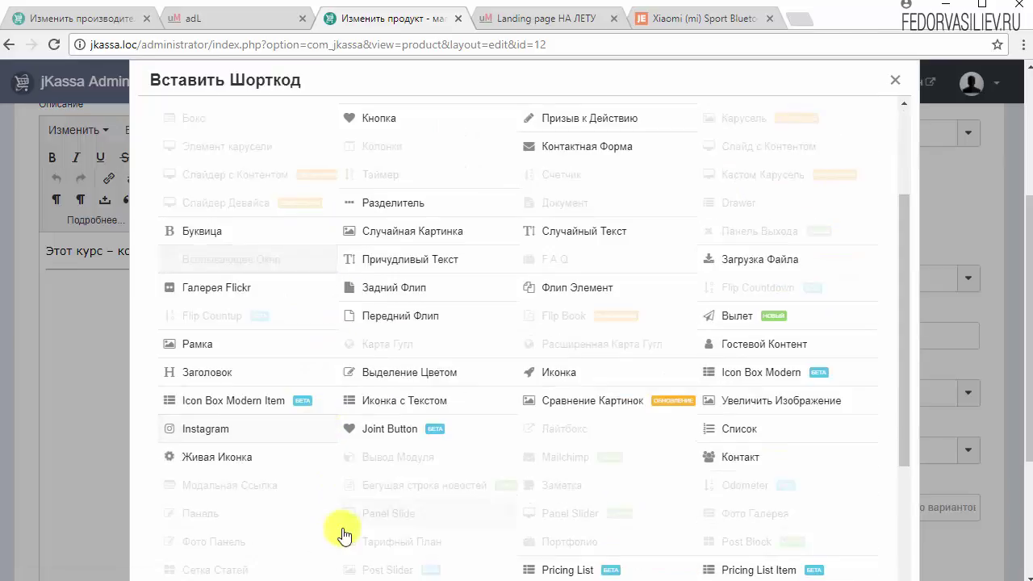
{"action": "scroll", "coordinate": [342, 293], "scroll_direction": "up", "scroll_amount": 3}
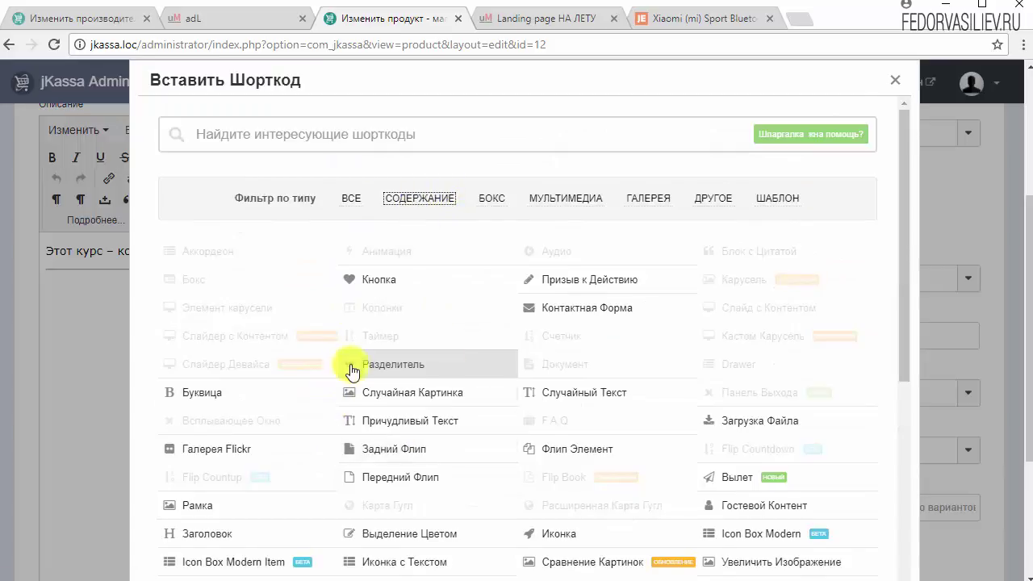
{"action": "left_click", "coordinate": [645, 22]}
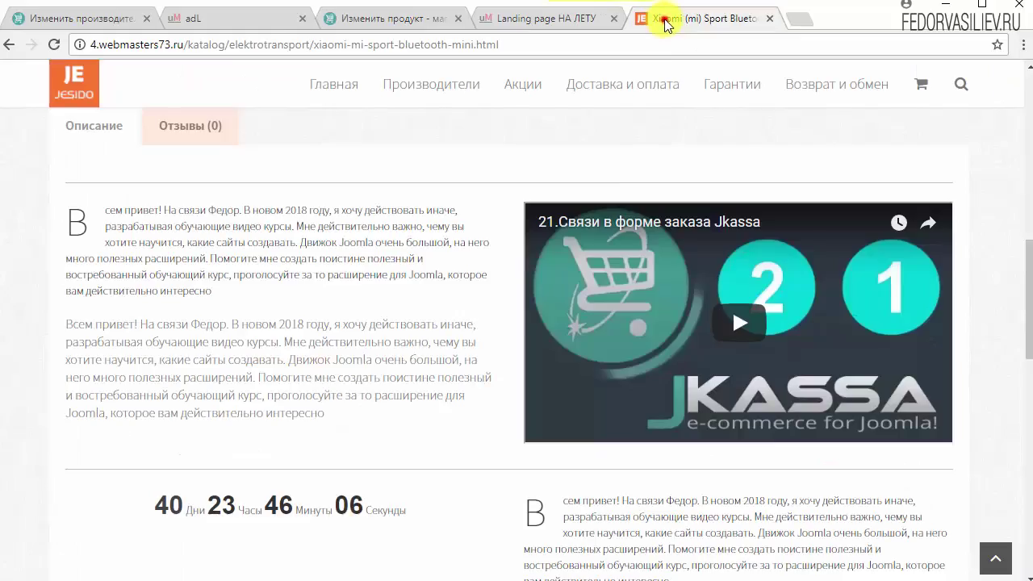
{"action": "left_click", "coordinate": [403, 18]}
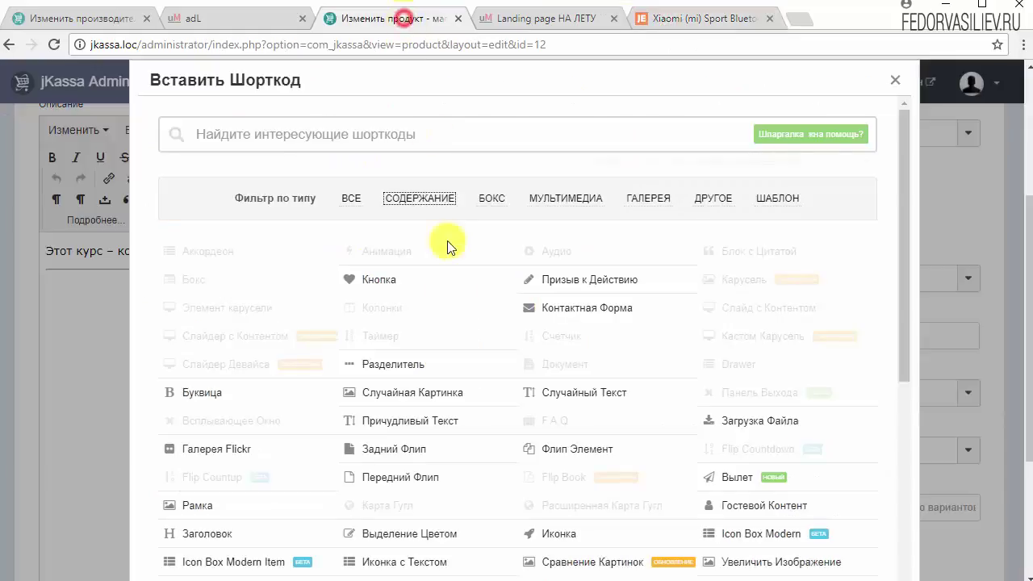
{"action": "left_click", "coordinate": [369, 362]}
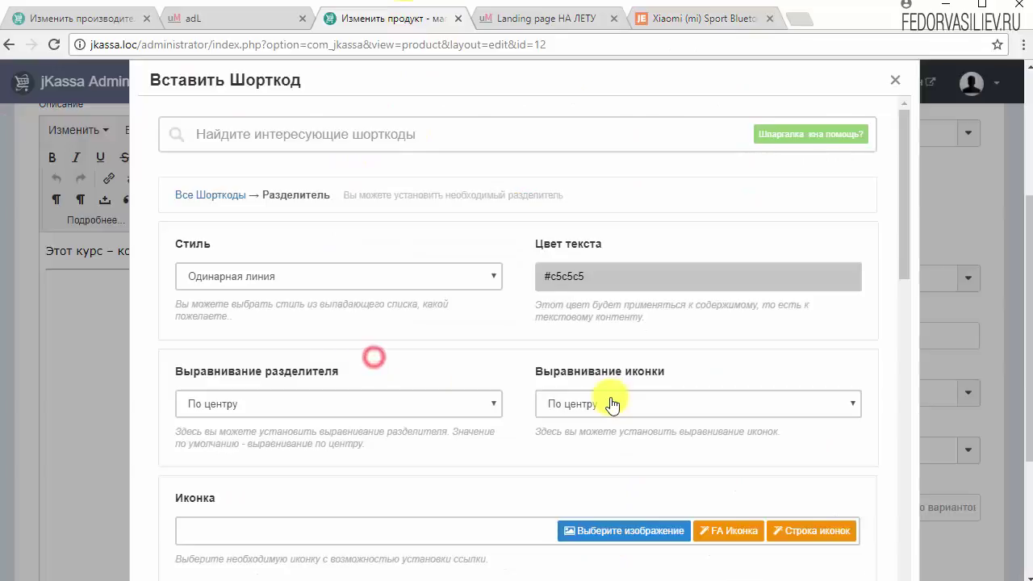
Examine the divider's style, text colour and remaining settings, and show its preview
{"action": "left_click", "coordinate": [316, 282]}
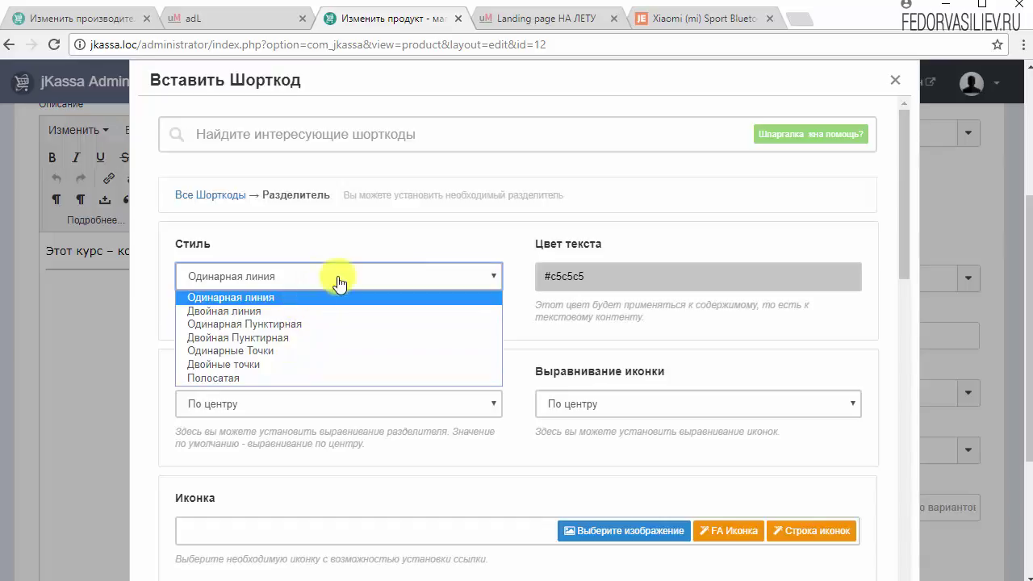
{"action": "left_click", "coordinate": [363, 246]}
{"action": "left_click", "coordinate": [609, 274]}
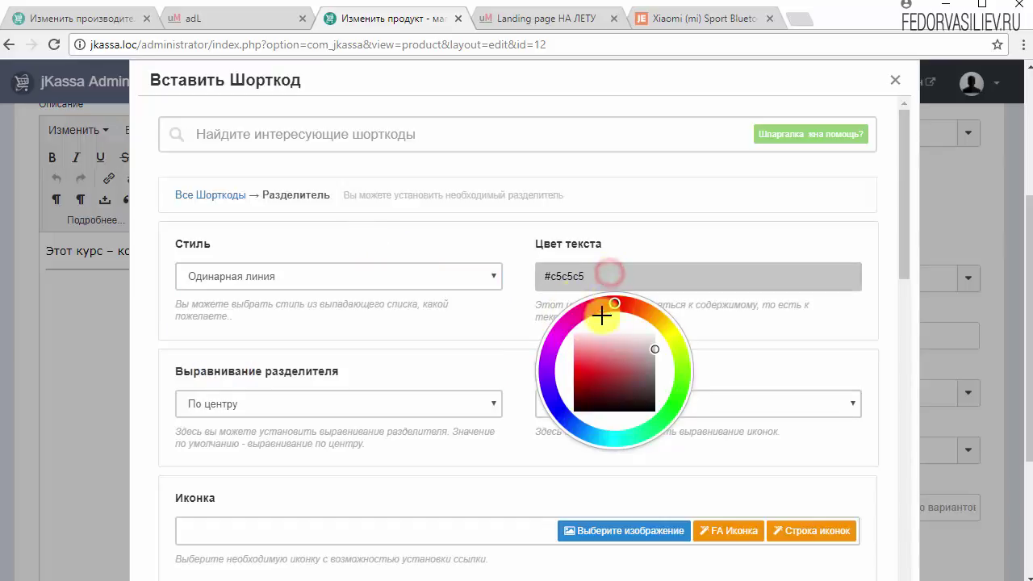
{"action": "left_click", "coordinate": [452, 234]}
{"action": "scroll", "coordinate": [453, 314], "scroll_direction": "down", "scroll_amount": 5}
{"action": "scroll", "coordinate": [453, 315], "scroll_direction": "down", "scroll_amount": 5}
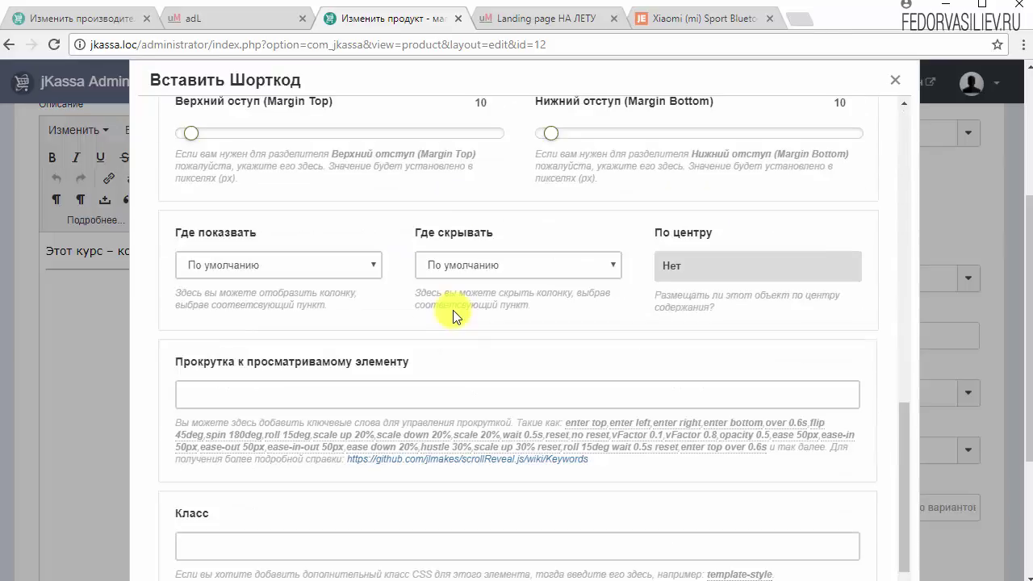
{"action": "scroll", "coordinate": [450, 305], "scroll_direction": "down", "scroll_amount": 1}
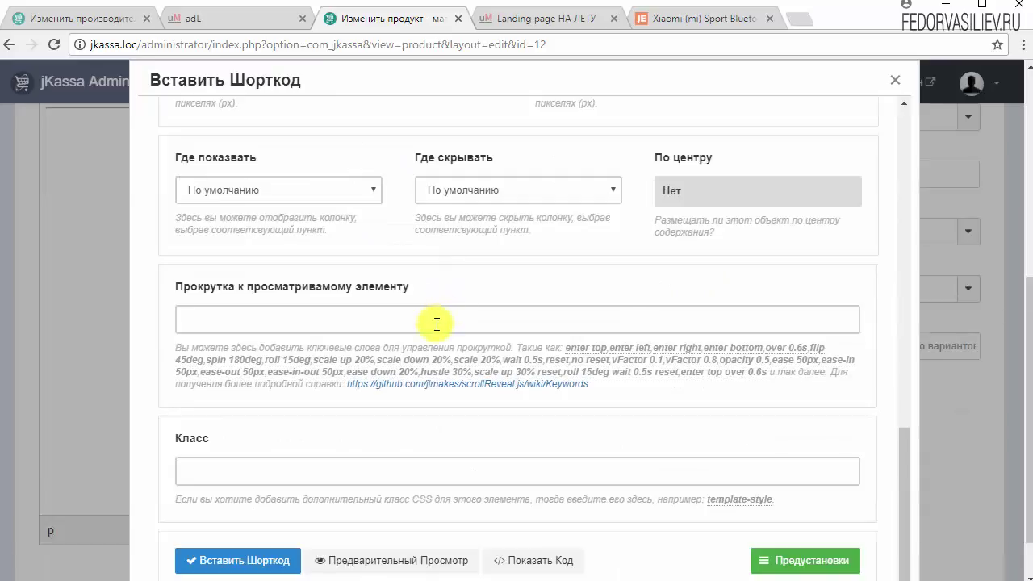
{"action": "left_click", "coordinate": [365, 558]}
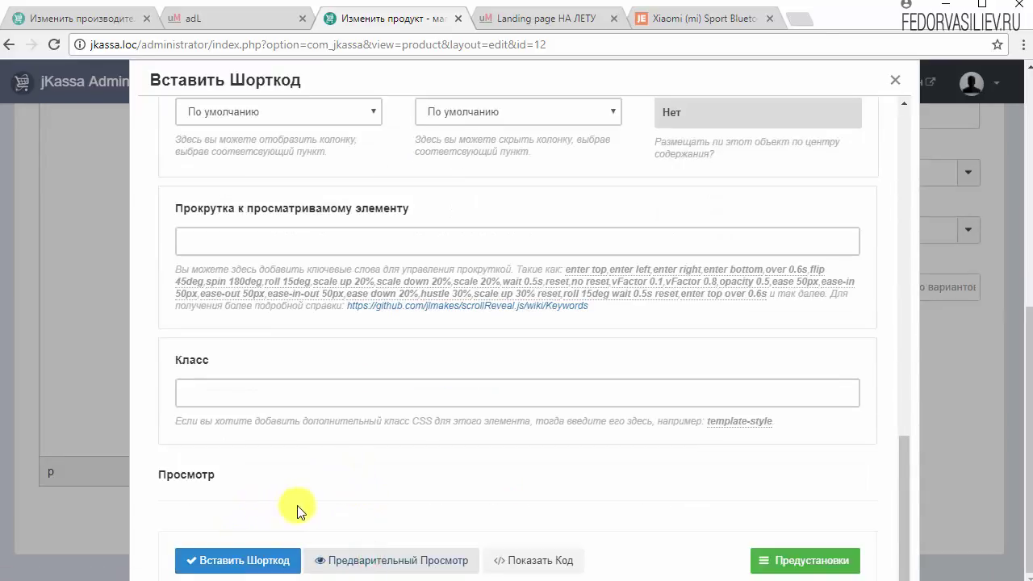
Set the divider's text colour to the darker grey #878787 and check it in the preview
{"action": "scroll", "coordinate": [535, 294], "scroll_direction": "up", "scroll_amount": 10}
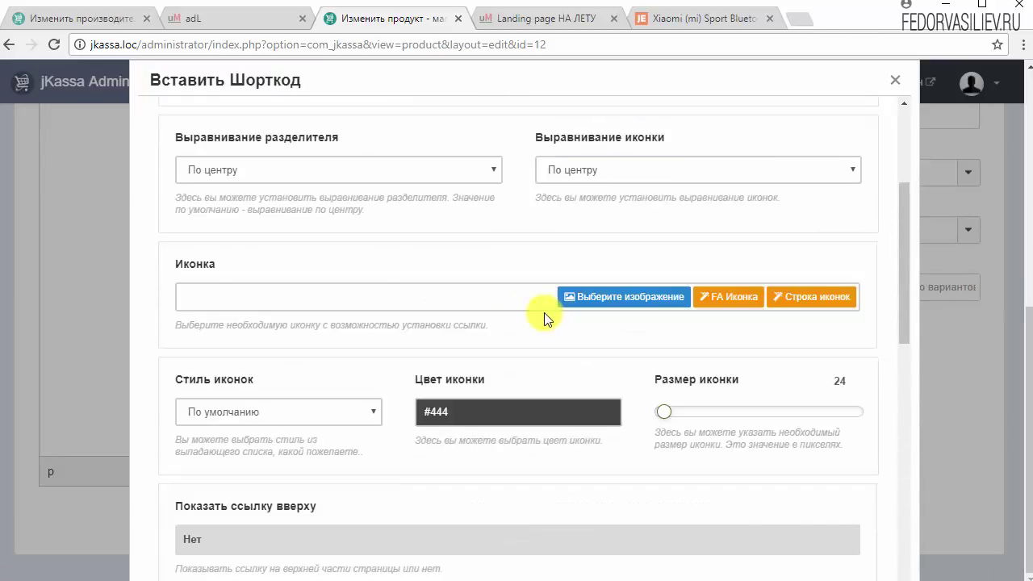
{"action": "scroll", "coordinate": [544, 315], "scroll_direction": "up", "scroll_amount": 3}
{"action": "left_click", "coordinate": [564, 278]}
{"action": "left_click", "coordinate": [651, 363]}
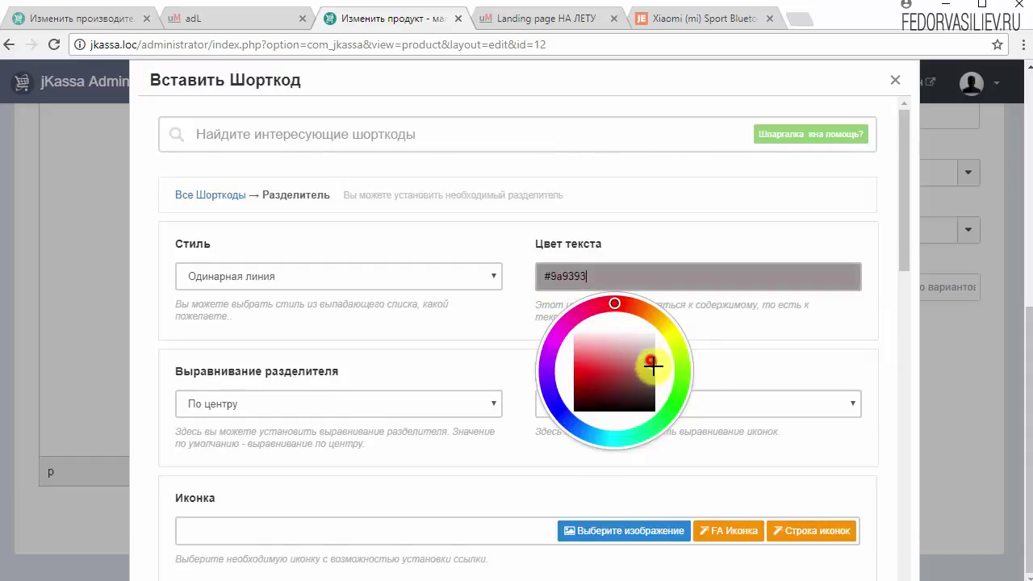
{"action": "left_click_drag", "start_coordinate": [652, 367], "coordinate": [661, 364]}
{"action": "left_click", "coordinate": [721, 322]}
{"action": "scroll", "coordinate": [683, 351], "scroll_direction": "down", "scroll_amount": 12}
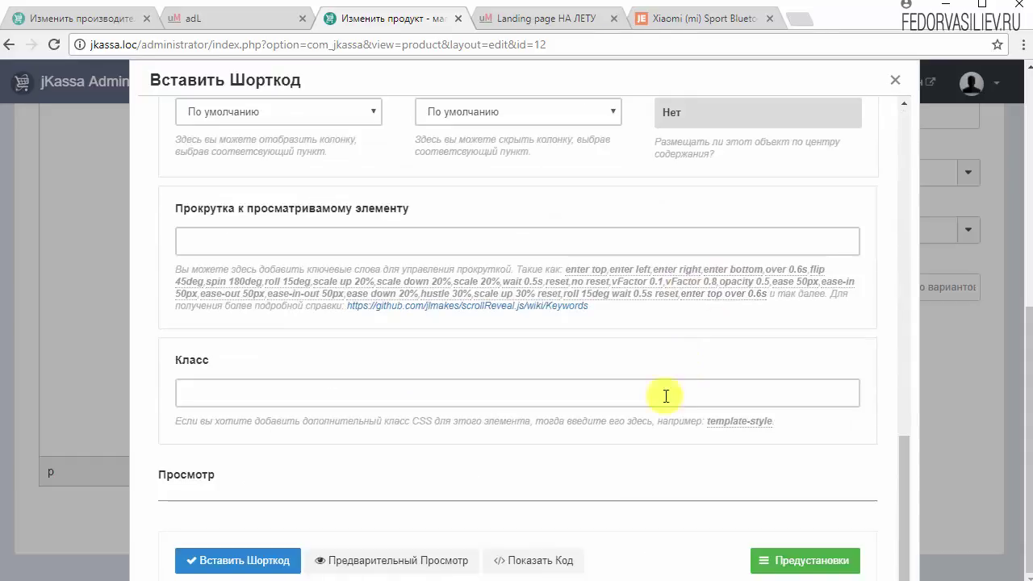
Expand the FA icon set for the divider and look through the icons and the settings below them
{"action": "scroll", "coordinate": [417, 456], "scroll_direction": "up", "scroll_amount": 9}
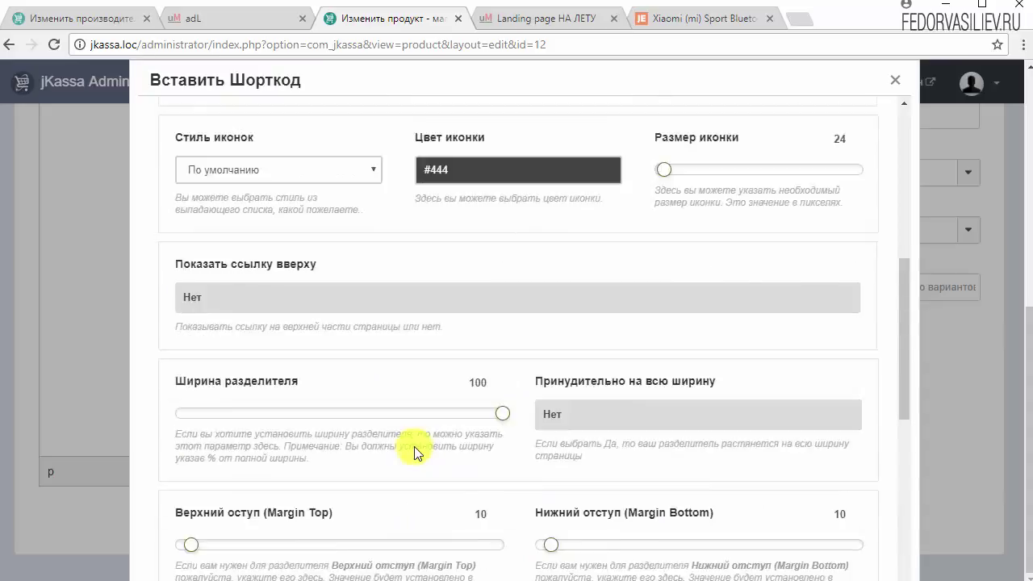
{"action": "scroll", "coordinate": [393, 411], "scroll_direction": "up", "scroll_amount": 2}
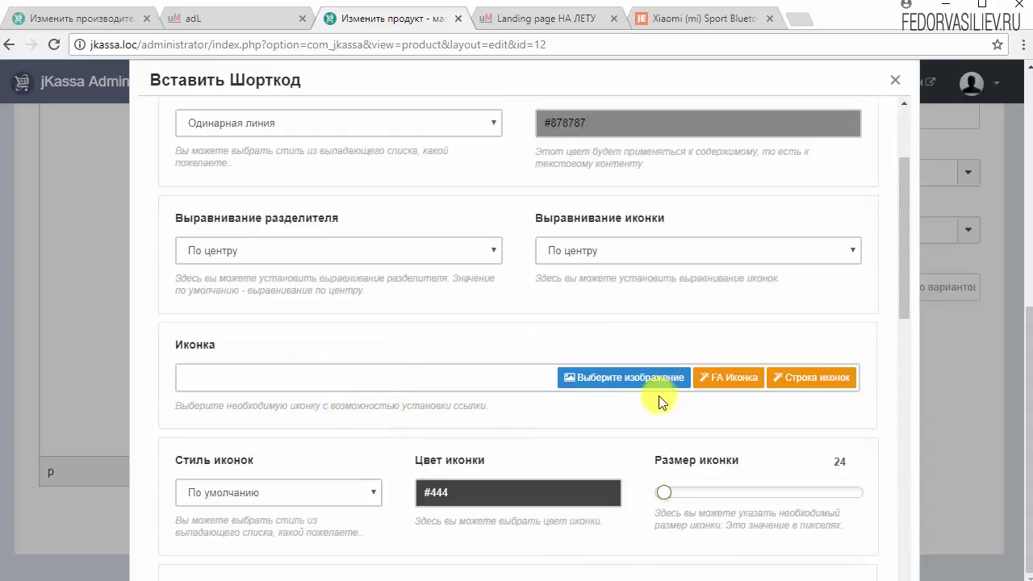
{"action": "left_click", "coordinate": [709, 377]}
{"action": "scroll", "coordinate": [523, 422], "scroll_direction": "down", "scroll_amount": 1}
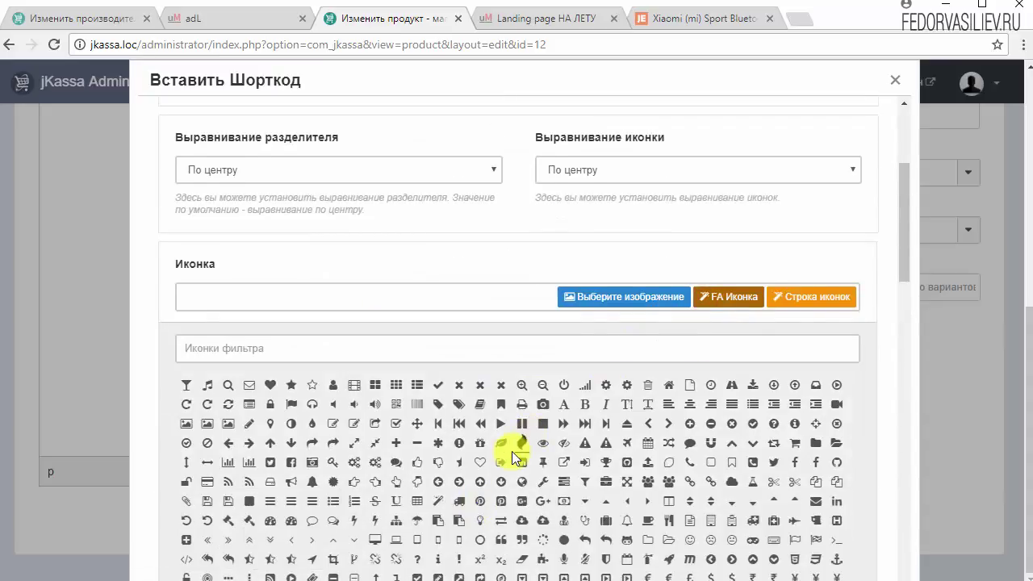
{"action": "scroll", "coordinate": [463, 270], "scroll_direction": "down", "scroll_amount": 2}
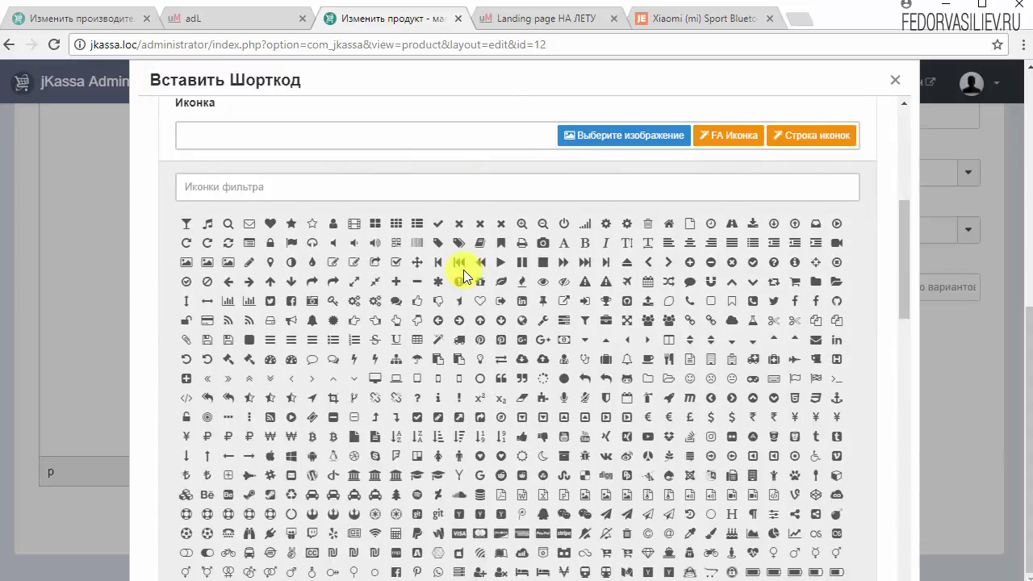
{"action": "scroll", "coordinate": [468, 212], "scroll_direction": "up", "scroll_amount": 2}
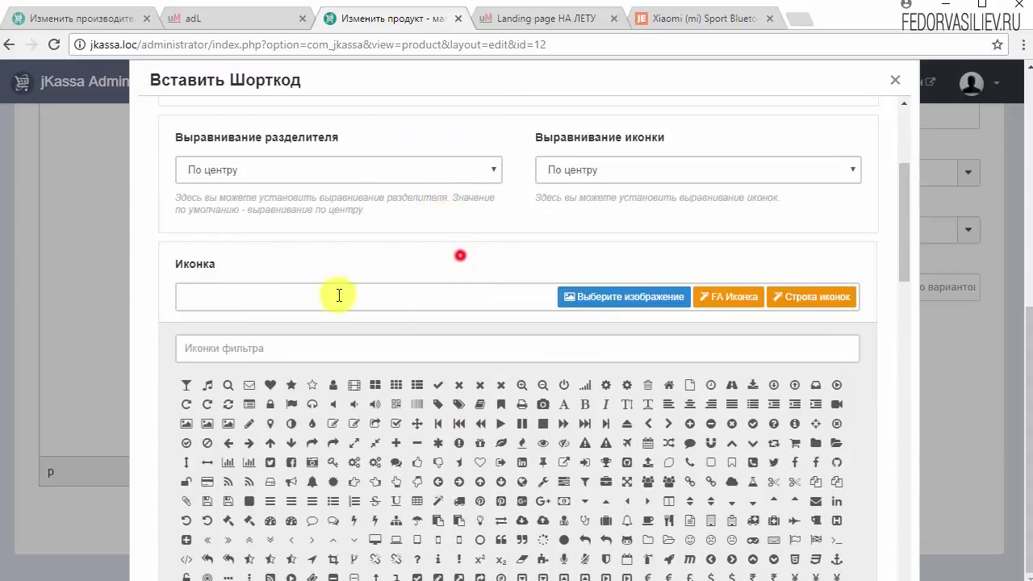
{"action": "scroll", "coordinate": [264, 297], "scroll_direction": "down", "scroll_amount": 12}
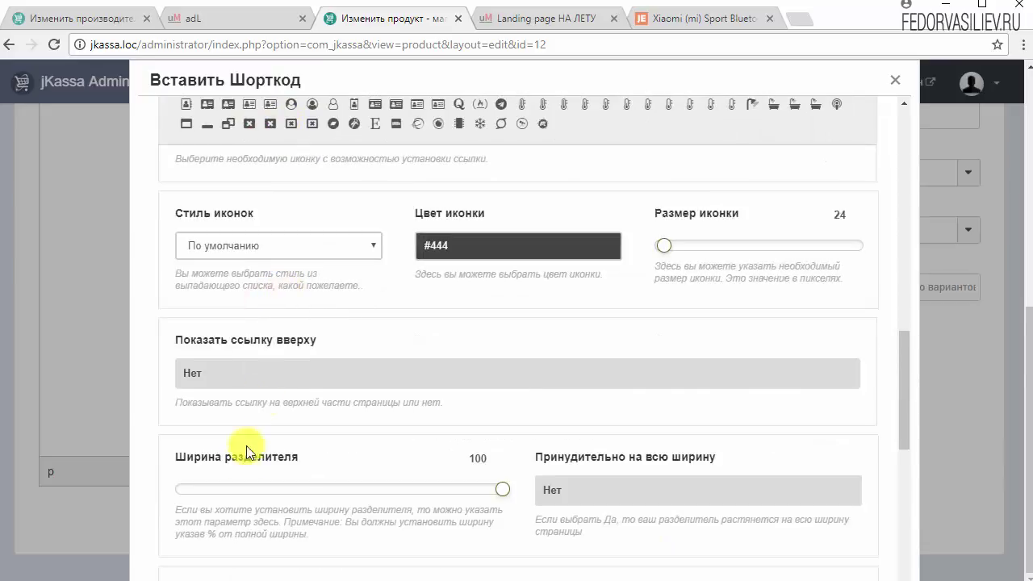
Set the divider's top and bottom margins to 15 px and look over its remaining settings
{"action": "scroll", "coordinate": [470, 392], "scroll_direction": "down", "scroll_amount": 2}
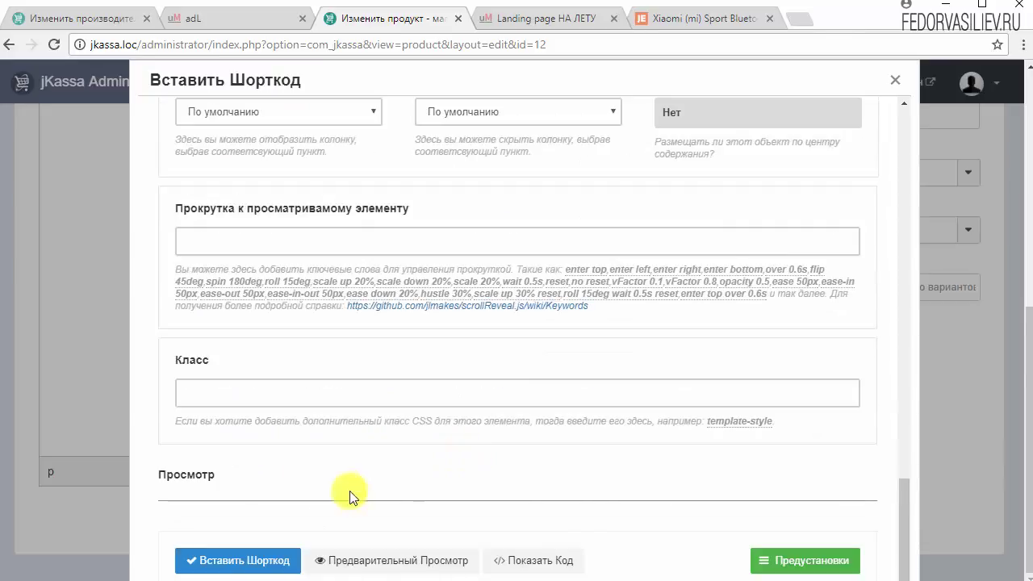
{"action": "scroll", "coordinate": [385, 430], "scroll_direction": "up", "scroll_amount": 3}
{"action": "scroll", "coordinate": [339, 419], "scroll_direction": "up", "scroll_amount": 1}
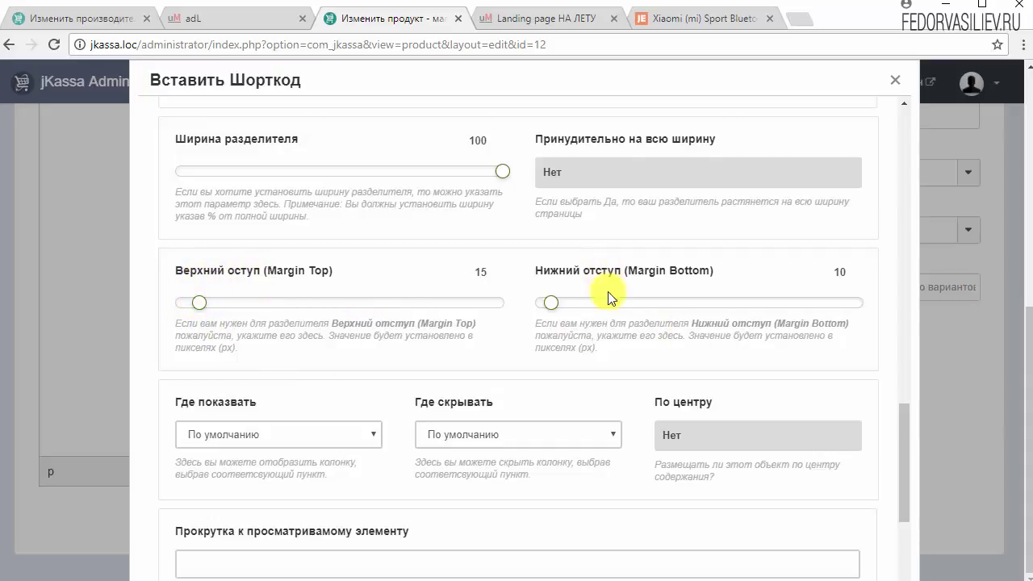
{"action": "scroll", "coordinate": [542, 324], "scroll_direction": "down", "scroll_amount": 4}
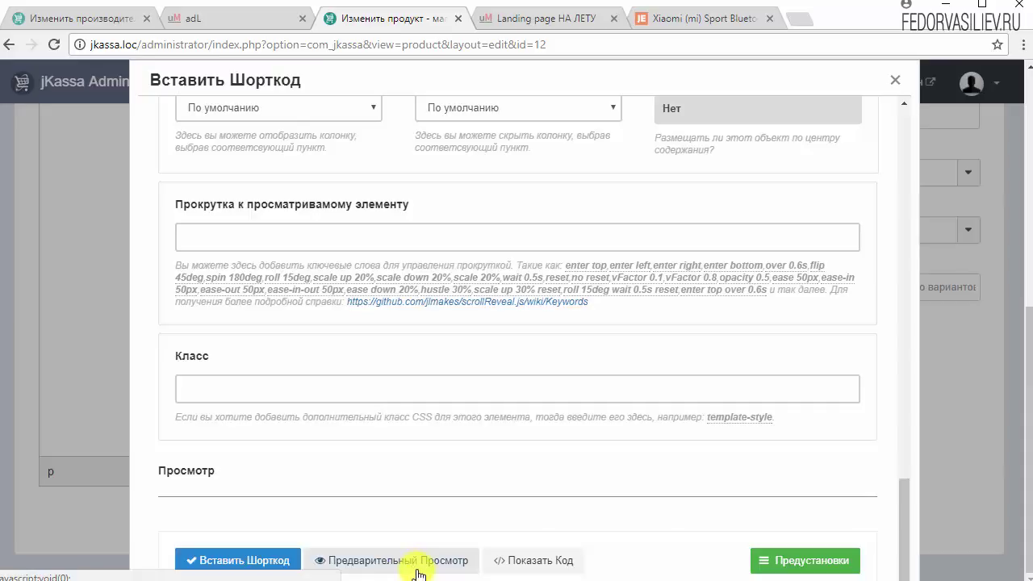
Save the current divider settings as a preset named 1 and close the preset list
{"action": "left_click", "coordinate": [839, 559]}
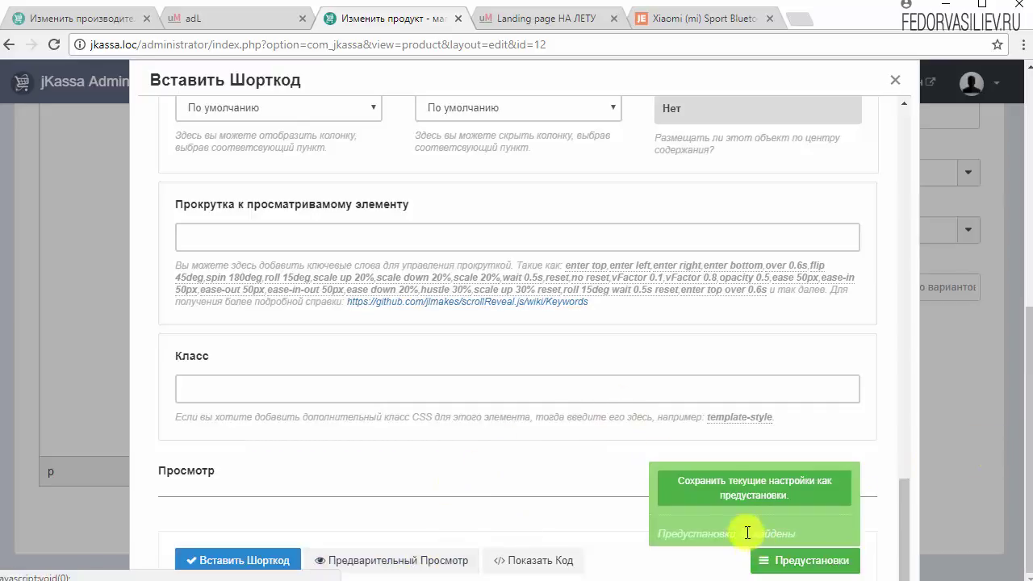
{"action": "left_click", "coordinate": [730, 492]}
{"action": "type", "text": "1"}
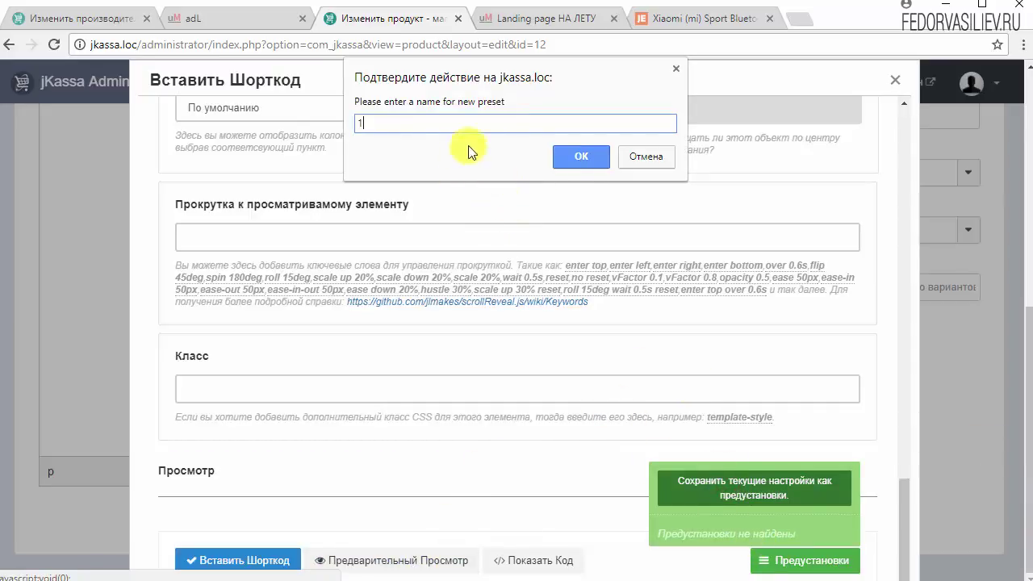
{"action": "left_click", "coordinate": [578, 156]}
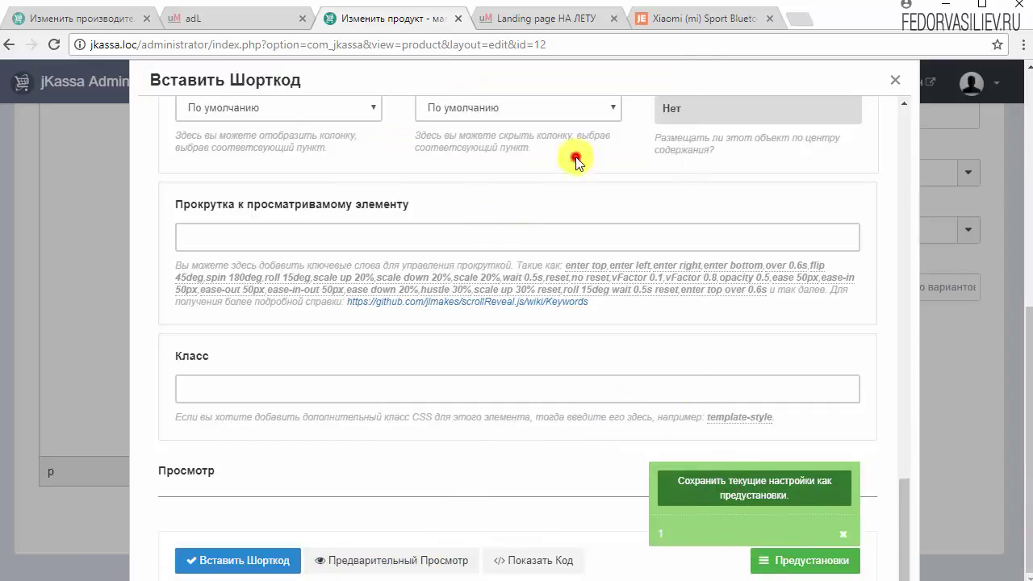
{"action": "left_click", "coordinate": [795, 565]}
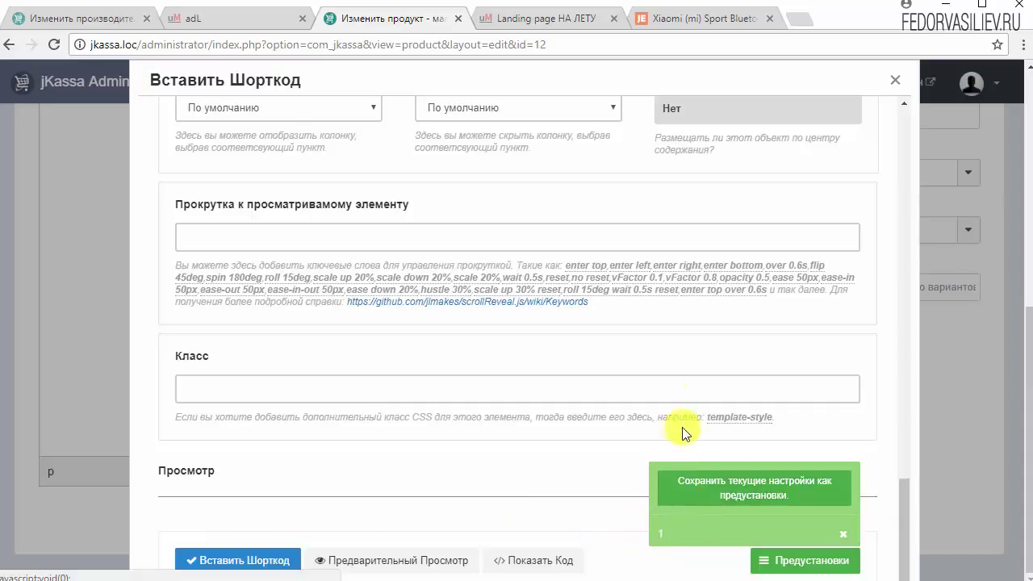
{"action": "left_click", "coordinate": [542, 466]}
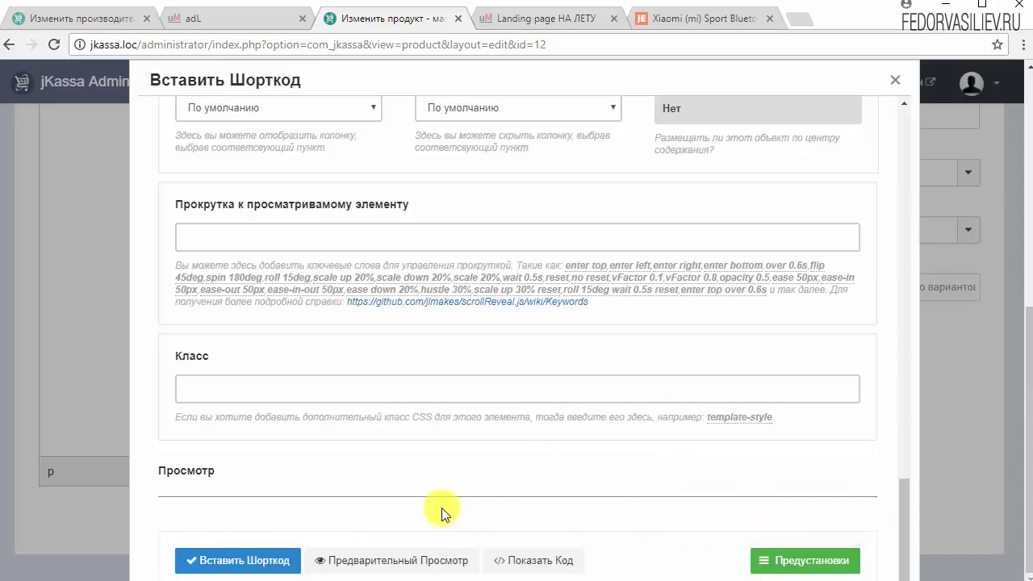
Insert the configured divider shortcode into the product description and save the product
{"action": "left_click", "coordinate": [267, 560]}
{"action": "scroll", "coordinate": [315, 500], "scroll_direction": "up", "scroll_amount": 4}
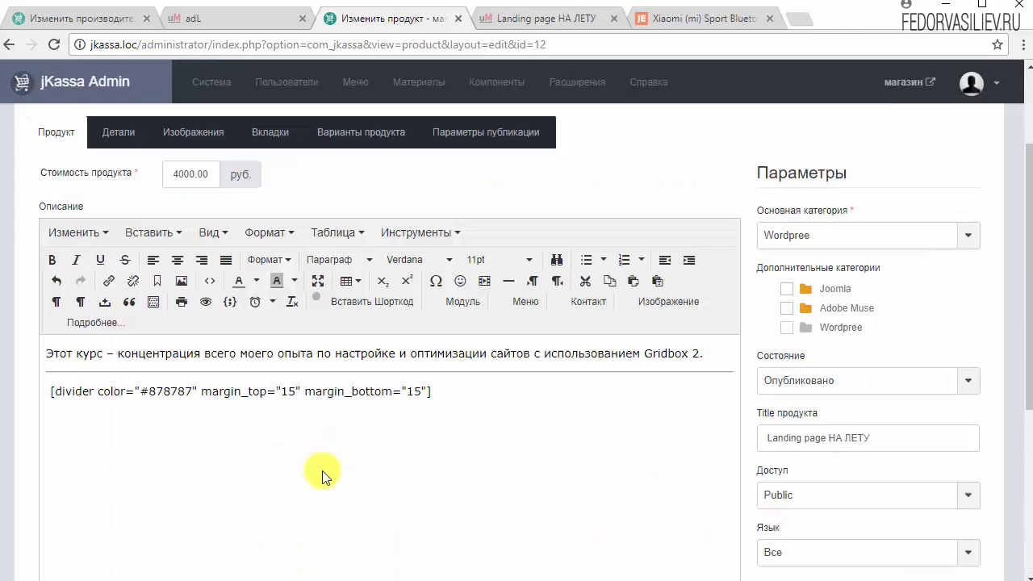
{"action": "triple_click", "coordinate": [440, 387]}
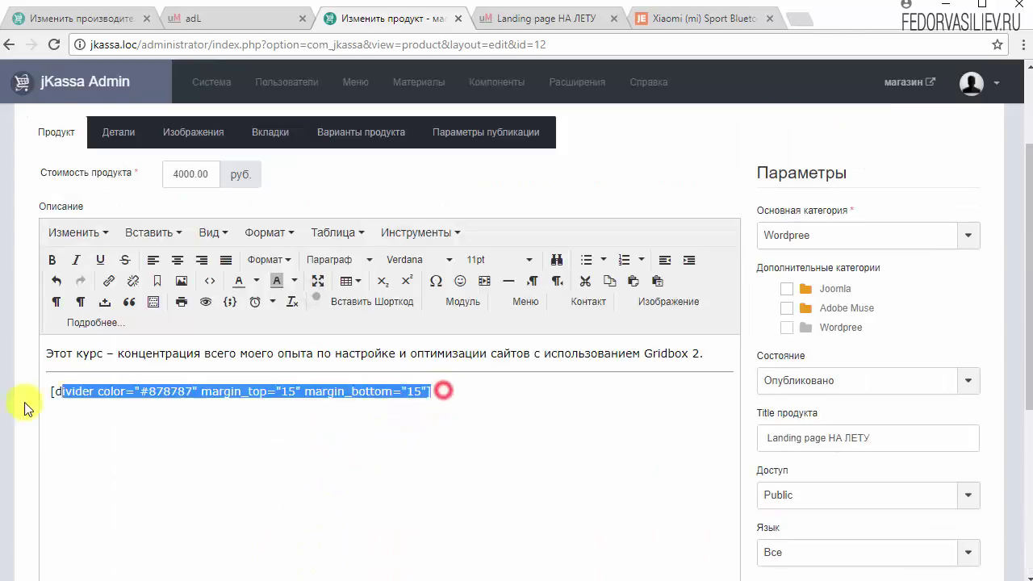
{"action": "left_click", "coordinate": [346, 433]}
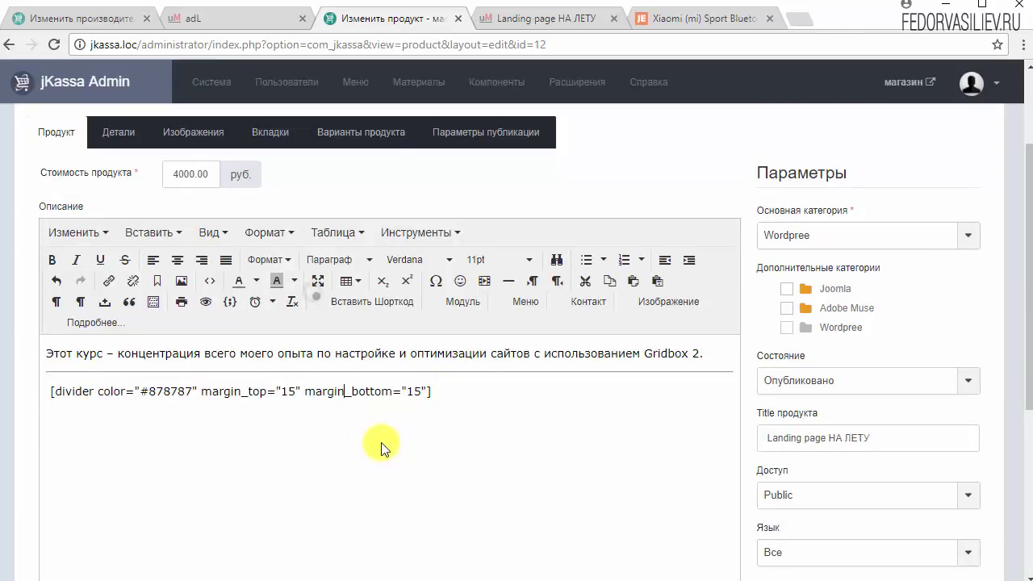
{"action": "scroll", "coordinate": [412, 419], "scroll_direction": "up", "scroll_amount": 3}
{"action": "left_click", "coordinate": [54, 189]}
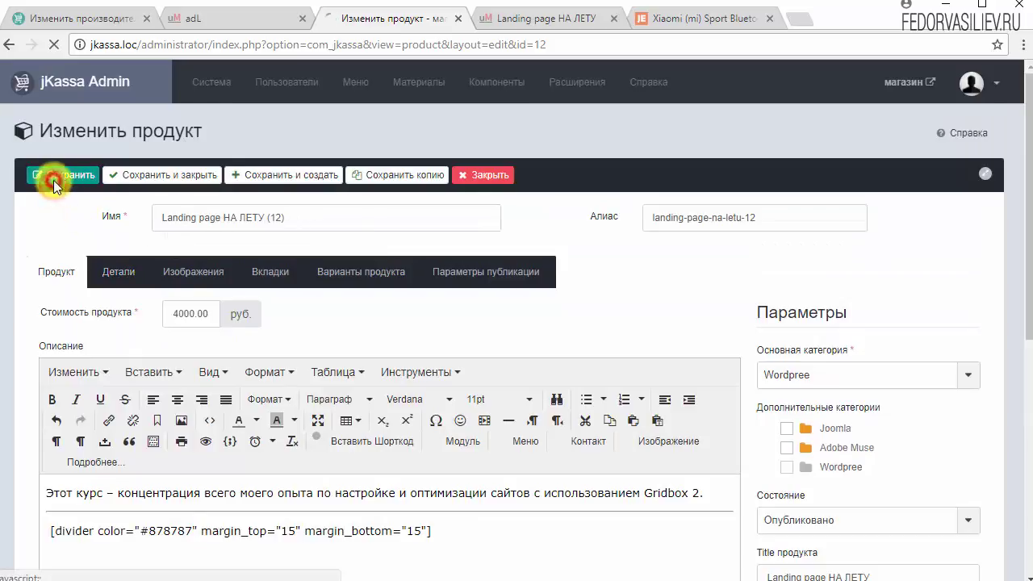
Reload the product's storefront page and examine how the divider shortcode appears under Описание
{"action": "left_click", "coordinate": [530, 19]}
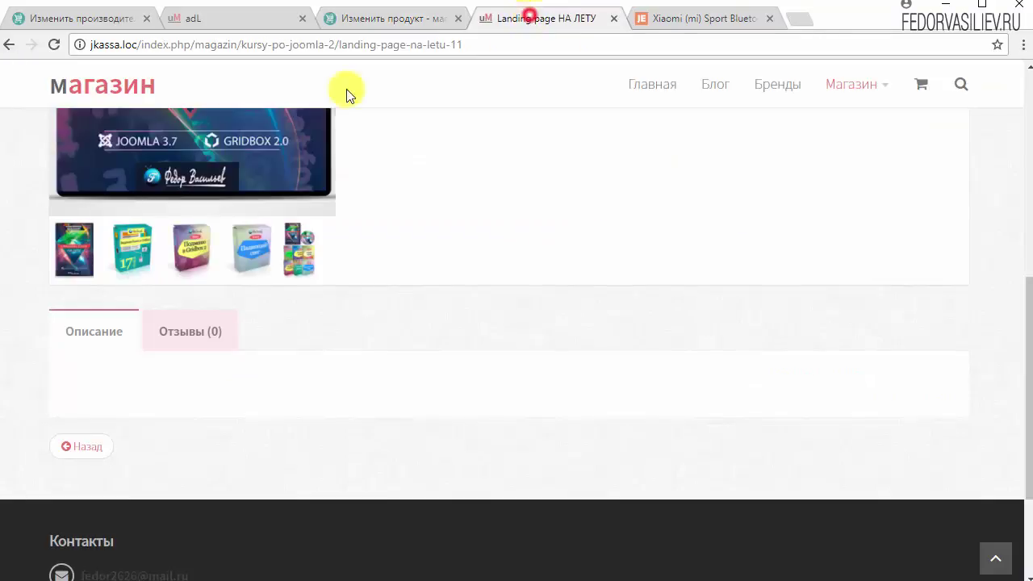
{"action": "left_click", "coordinate": [52, 46]}
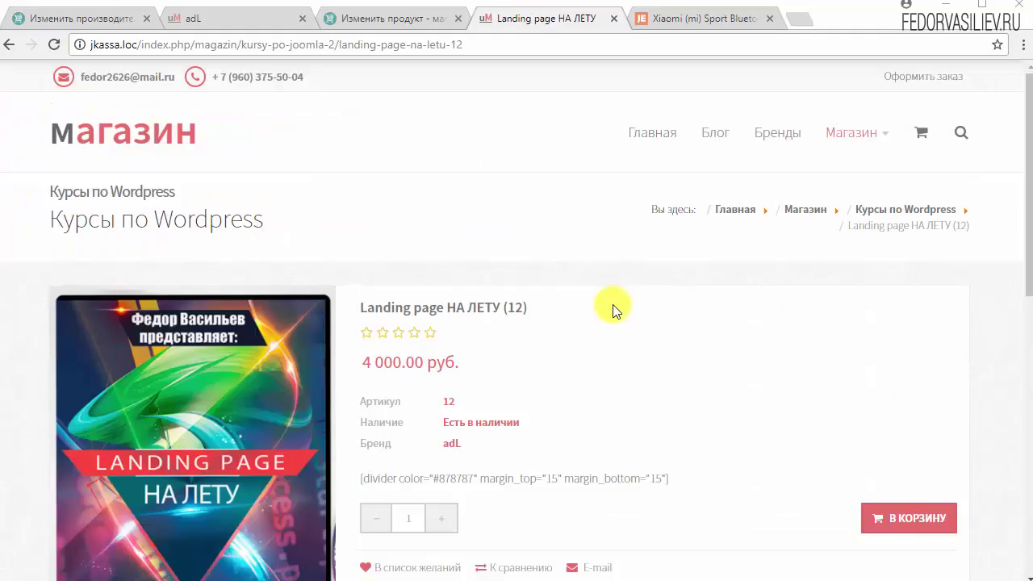
{"action": "scroll", "coordinate": [613, 307], "scroll_direction": "down", "scroll_amount": 6}
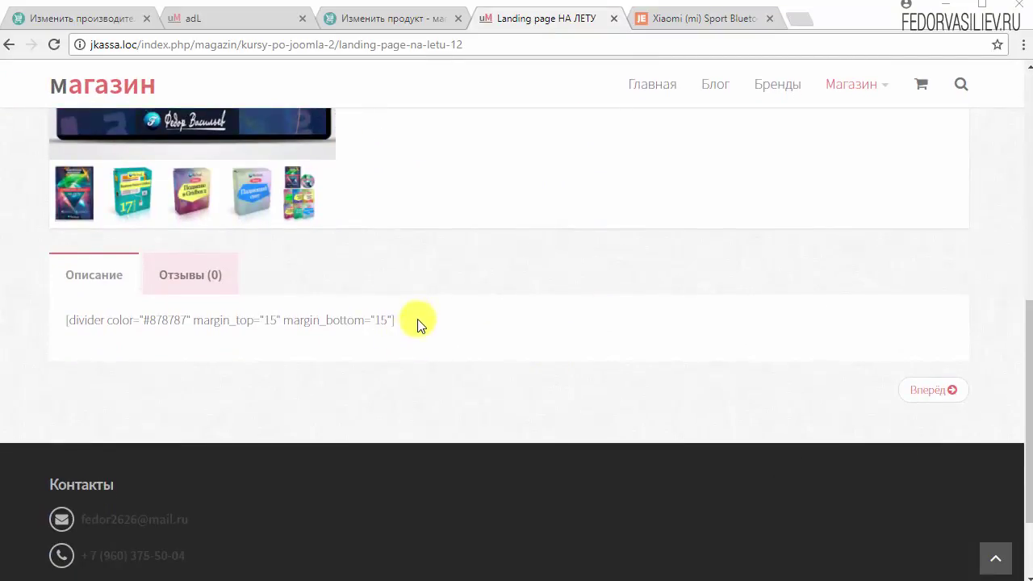
{"action": "left_click_drag", "start_coordinate": [418, 325], "coordinate": [53, 341]}
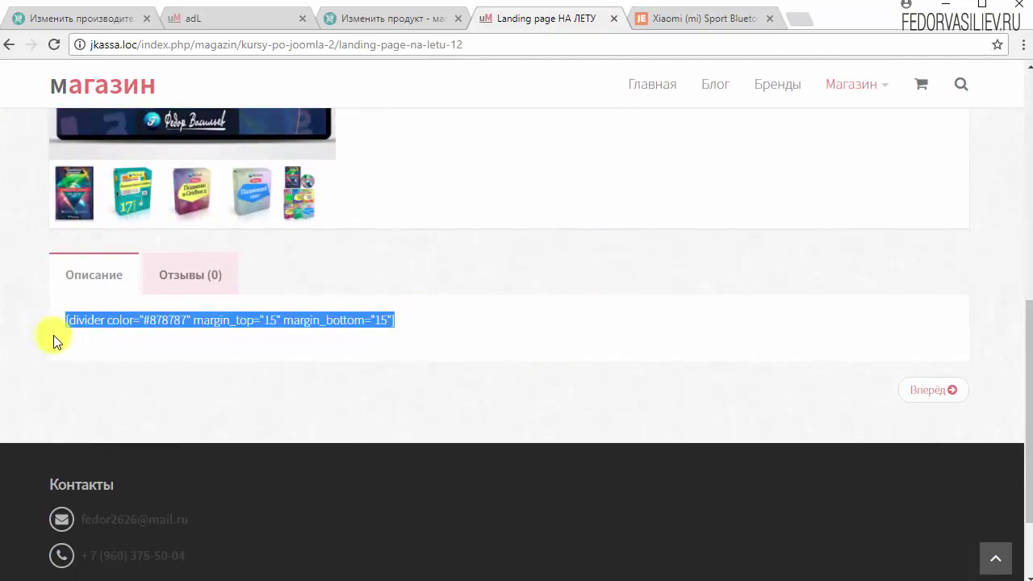
{"action": "left_click", "coordinate": [448, 317]}
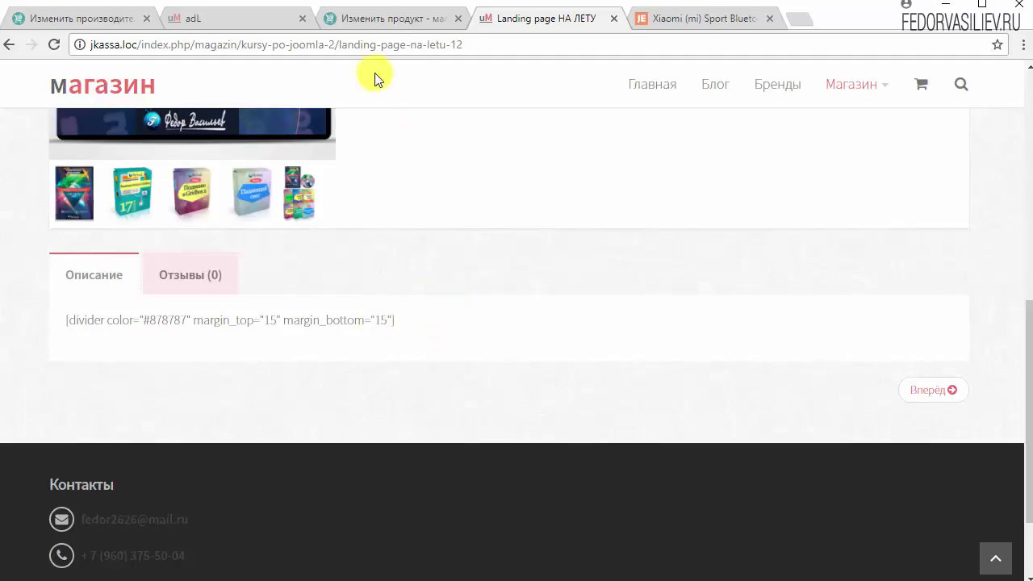
Close the product being edited and open the jKassa configuration
{"action": "left_click", "coordinate": [395, 29]}
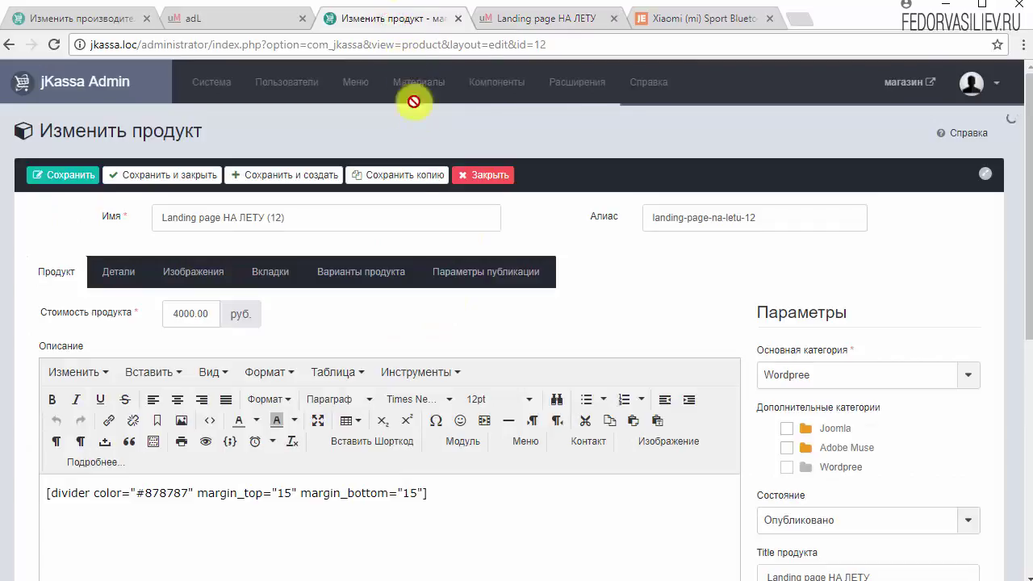
{"action": "left_click", "coordinate": [482, 176]}
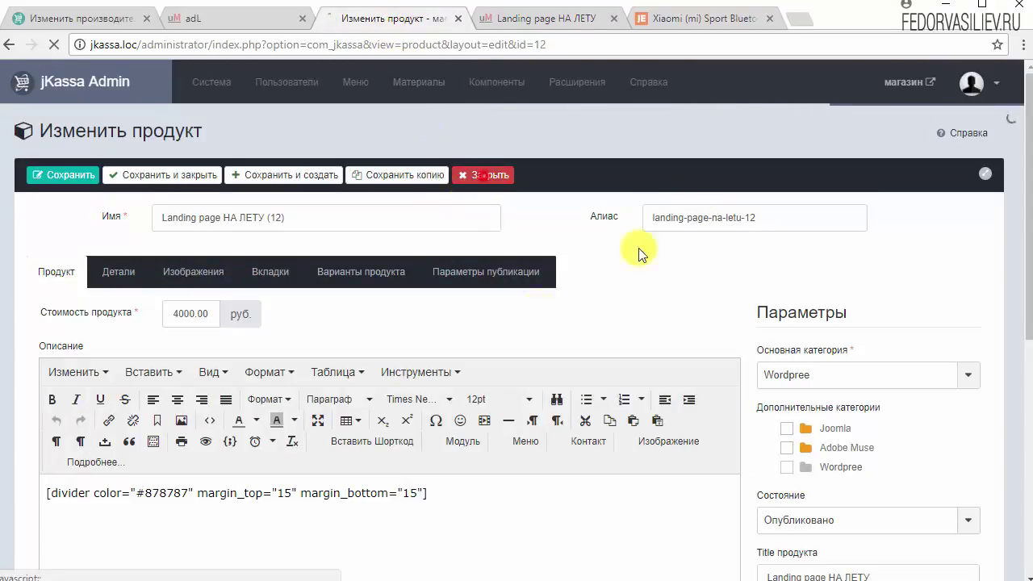
{"action": "scroll", "coordinate": [146, 350], "scroll_direction": "down", "scroll_amount": 2}
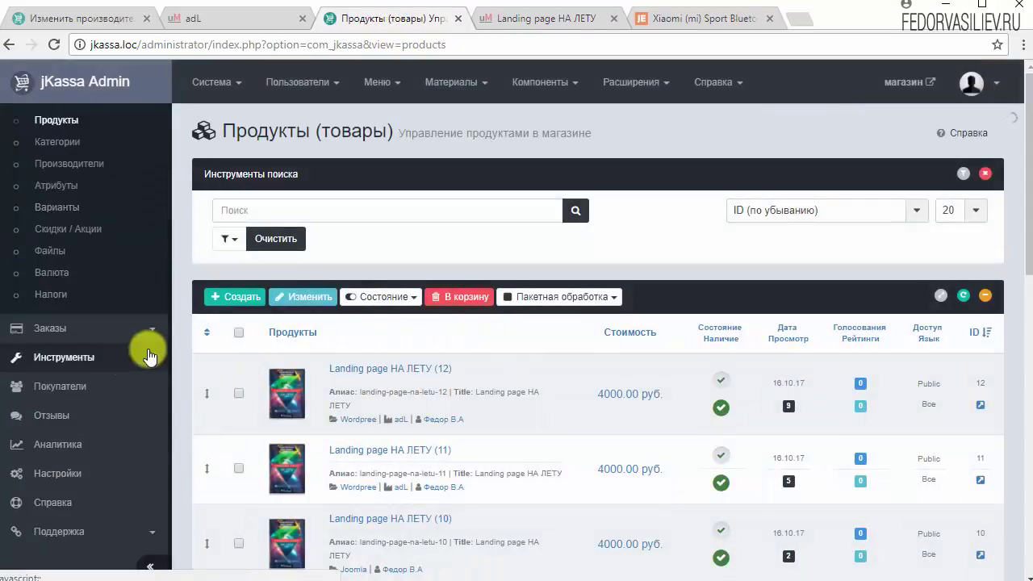
{"action": "left_click", "coordinate": [43, 478]}
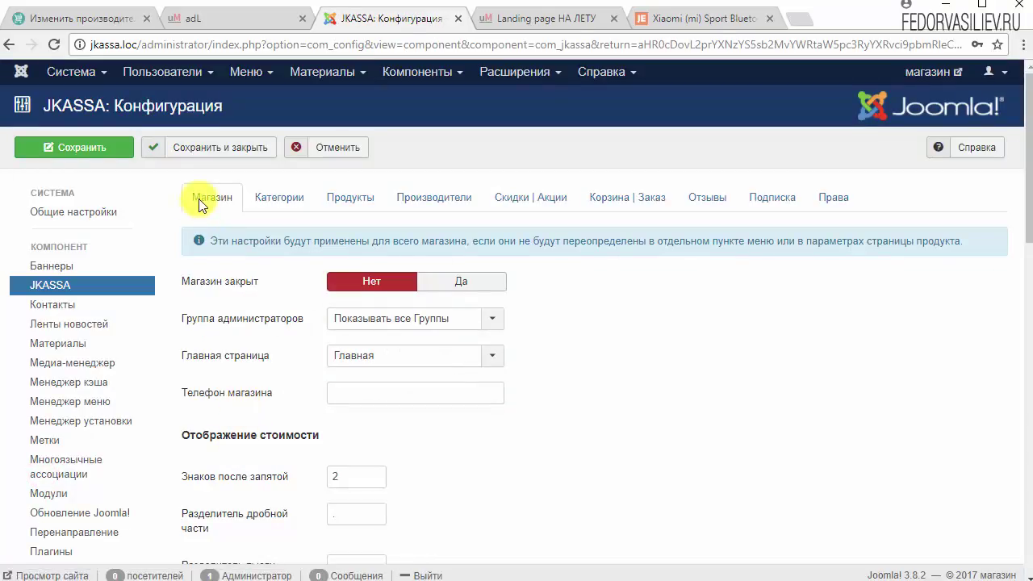
Set Обработка плагинами to Да for the shop, then save and close the configuration
{"action": "scroll", "coordinate": [618, 316], "scroll_direction": "down", "scroll_amount": 6}
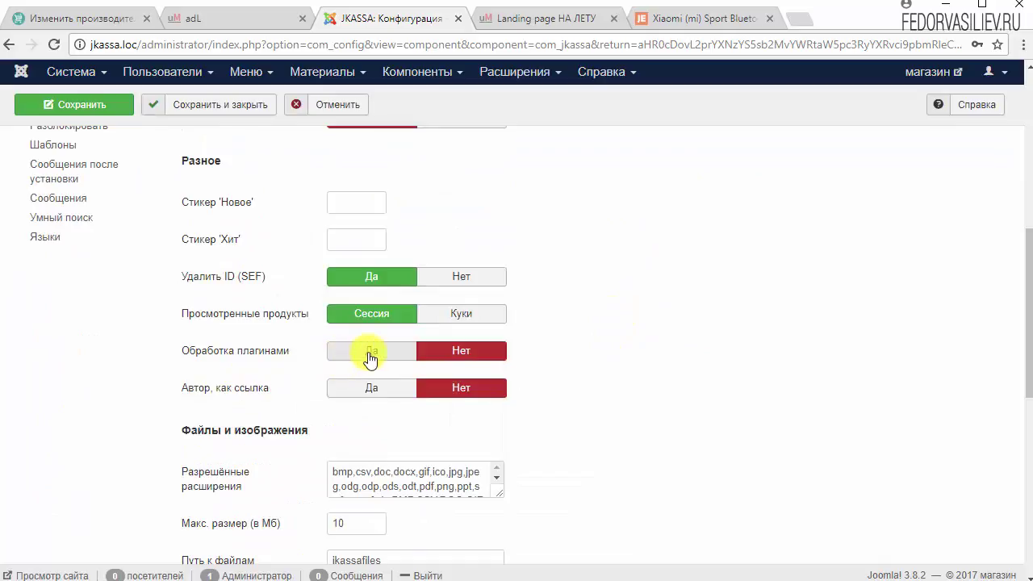
{"action": "left_click", "coordinate": [369, 355]}
{"action": "mouse_move", "coordinate": [254, 361]}
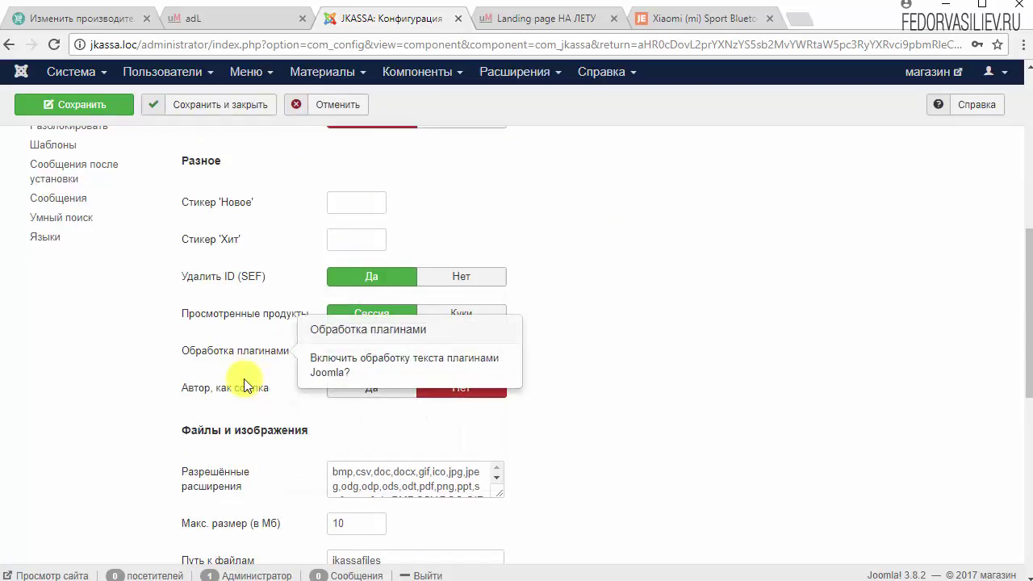
{"action": "left_click", "coordinate": [210, 111]}
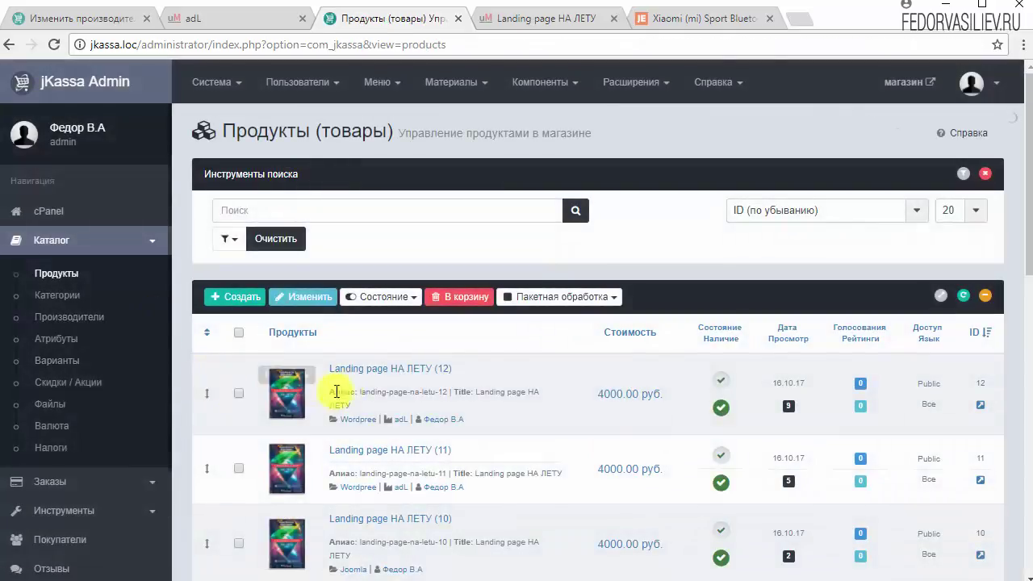
Reopen product Landing page НА ЛЕТУ (12) for editing and refresh its storefront page to check the divider
{"action": "left_click", "coordinate": [388, 367]}
{"action": "left_click", "coordinate": [494, 22]}
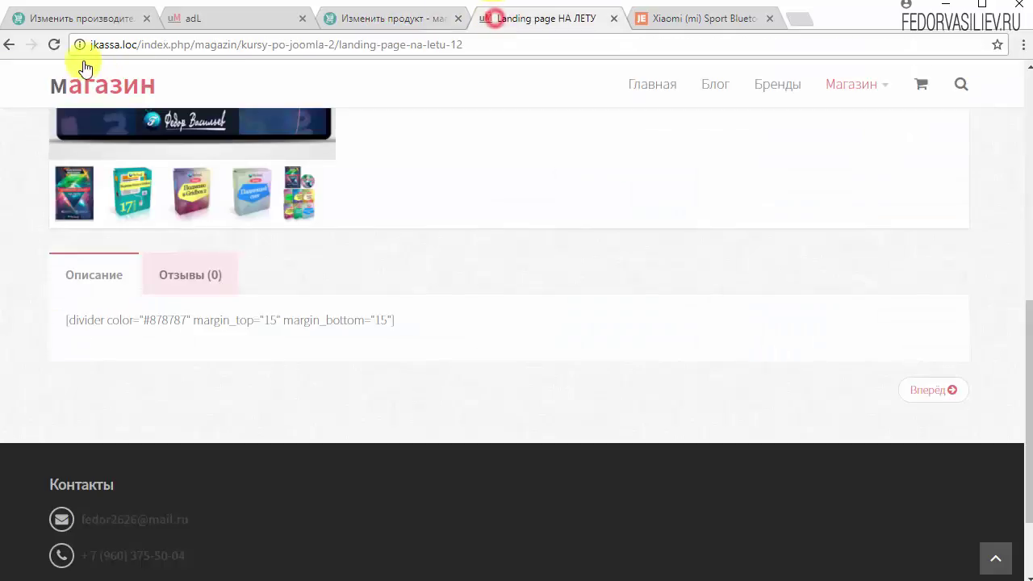
{"action": "left_click_drag", "start_coordinate": [400, 322], "coordinate": [122, 319]}
{"action": "left_click", "coordinate": [102, 348]}
{"action": "left_click", "coordinate": [54, 44]}
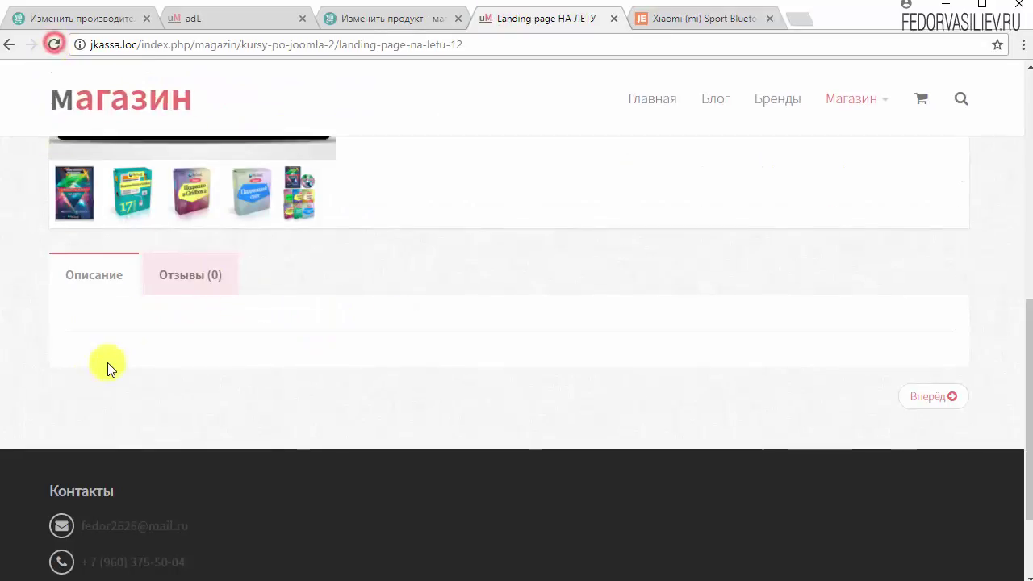
{"action": "left_click", "coordinate": [59, 329]}
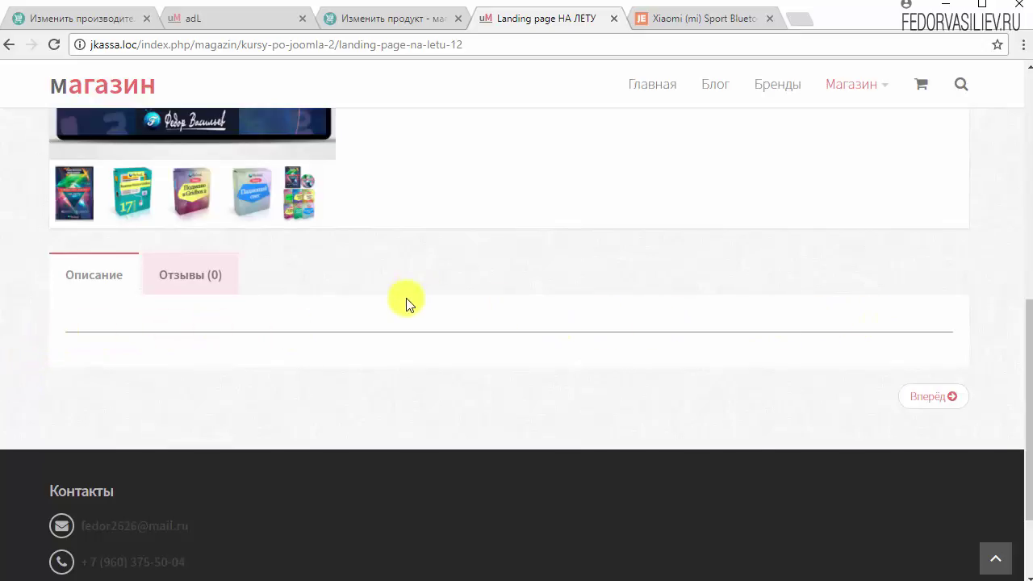
Examine the two-column text and video layout on the Xiaomi sample product page, and return to the product editor
{"action": "left_click", "coordinate": [684, 16]}
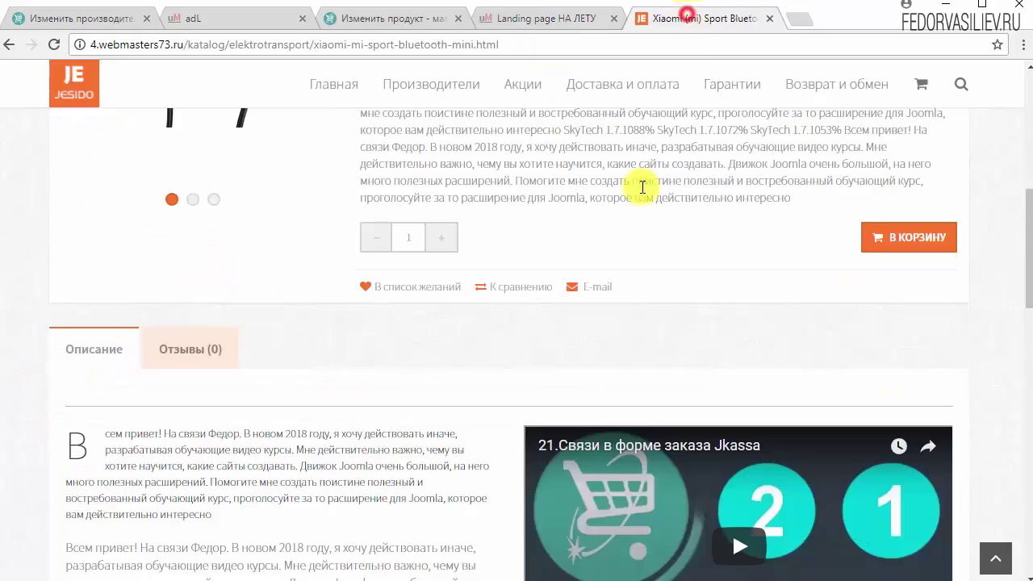
{"action": "scroll", "coordinate": [583, 146], "scroll_direction": "down", "scroll_amount": 1}
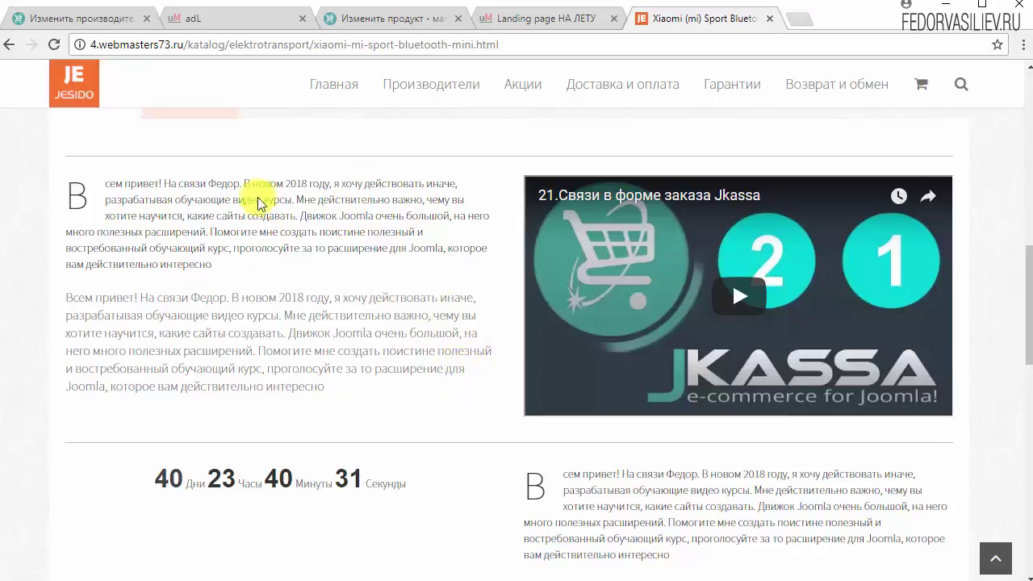
{"action": "left_click", "coordinate": [548, 26]}
{"action": "left_click", "coordinate": [418, 23]}
Choose the Строка с Колонками shortcode for insertion after the divider in the product description
{"action": "scroll", "coordinate": [549, 267], "scroll_direction": "down", "scroll_amount": 2}
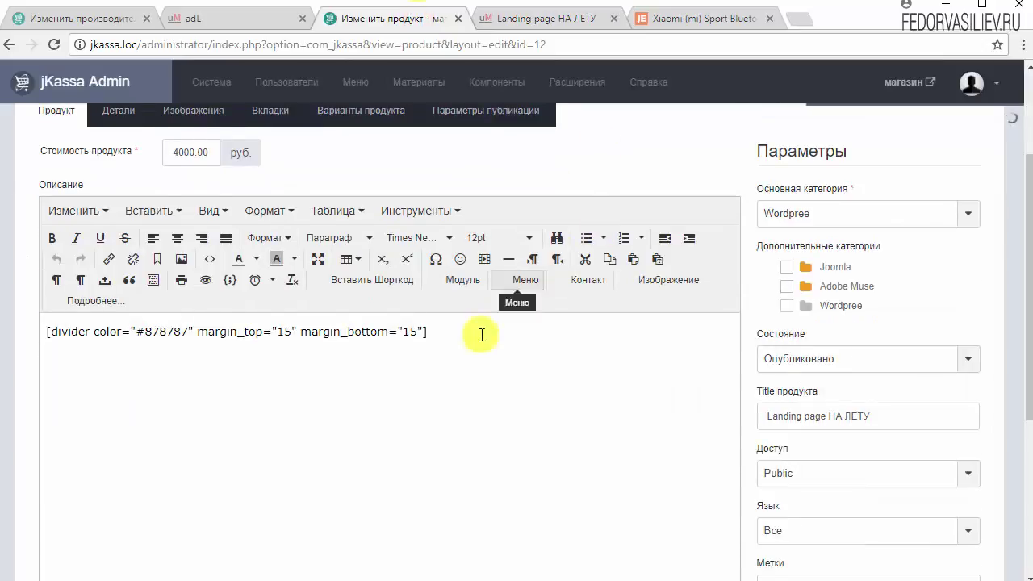
{"action": "left_click", "coordinate": [457, 334]}
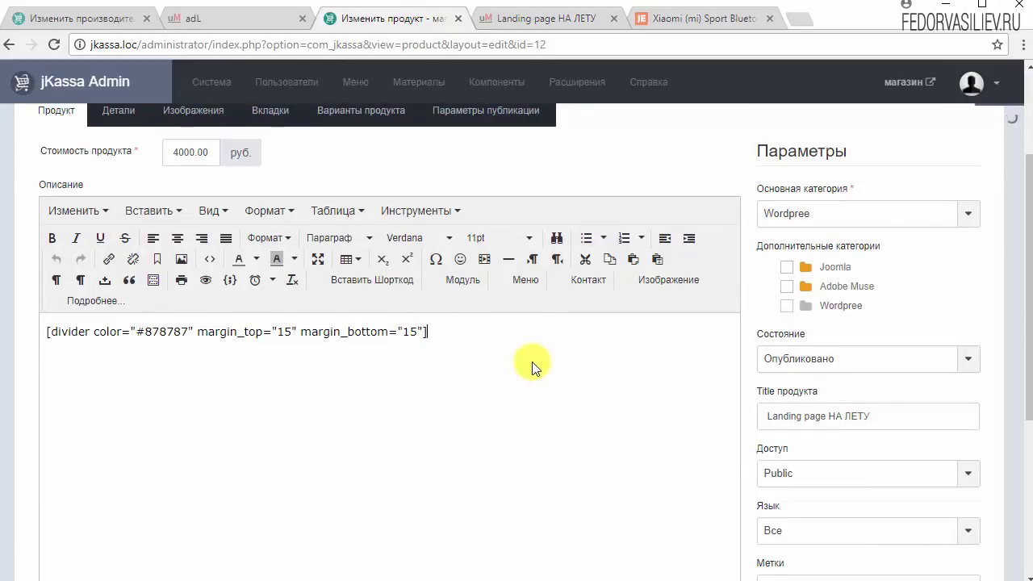
{"action": "left_click", "coordinate": [373, 287]}
{"action": "scroll", "coordinate": [408, 287], "scroll_direction": "down", "scroll_amount": 5}
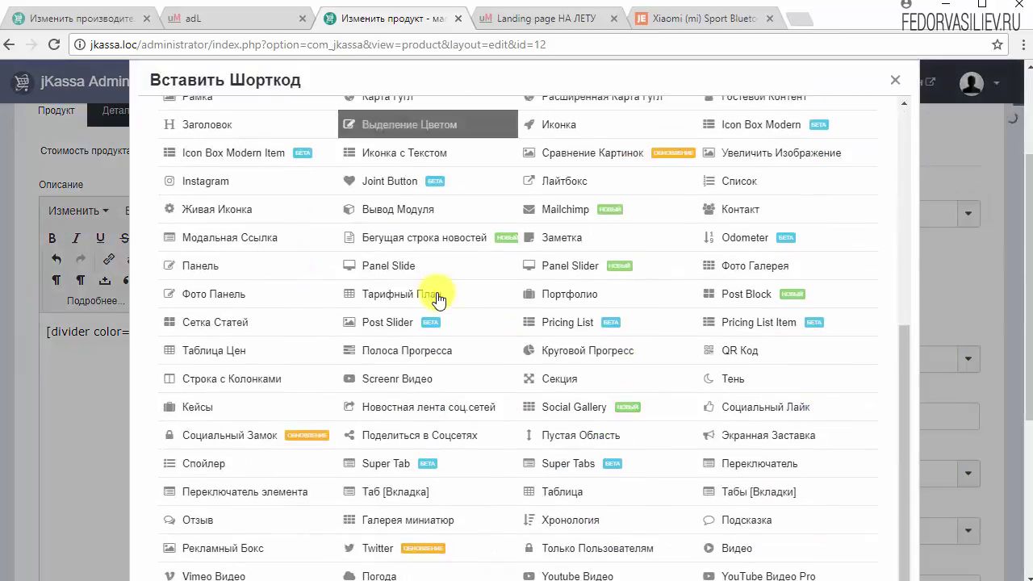
{"action": "left_click", "coordinate": [254, 381]}
Reduce the row shortcode's content to two columns of size 1/2, preview it, and insert it below the divider
{"action": "scroll", "coordinate": [386, 380], "scroll_direction": "down", "scroll_amount": 5}
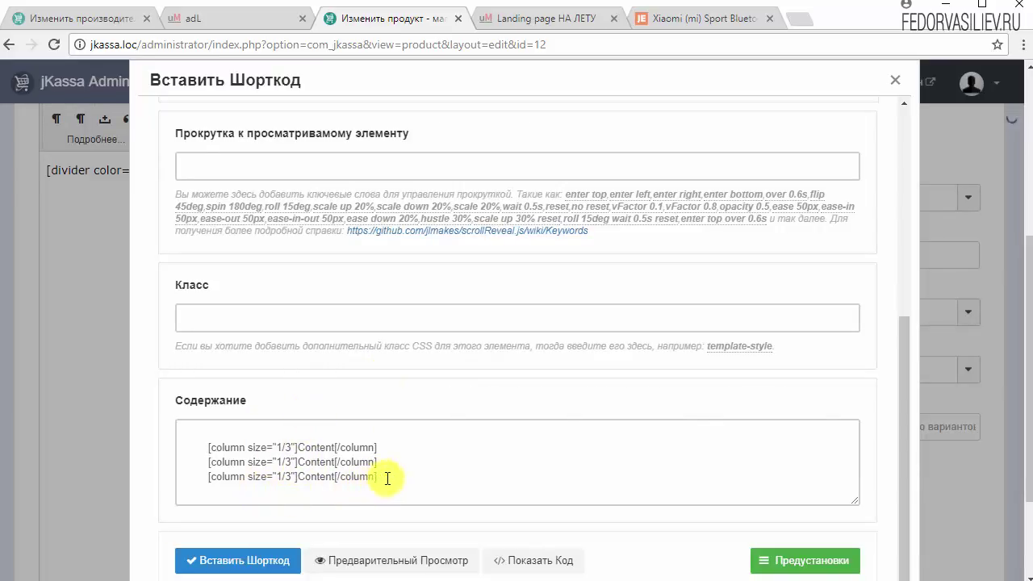
{"action": "left_click_drag", "start_coordinate": [387, 478], "coordinate": [185, 481]}
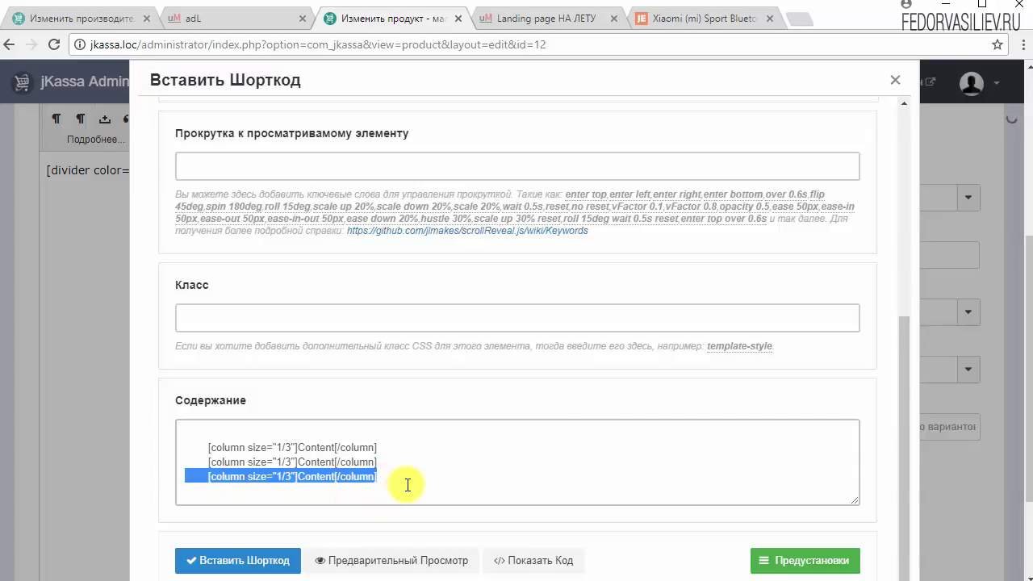
{"action": "key", "text": "BackSpace"}
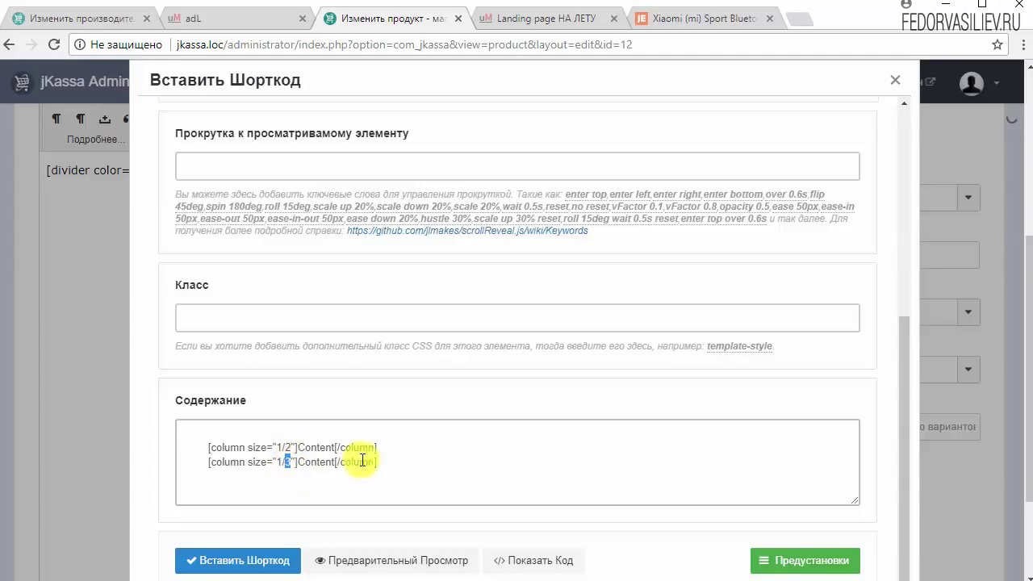
{"action": "left_click", "coordinate": [454, 557]}
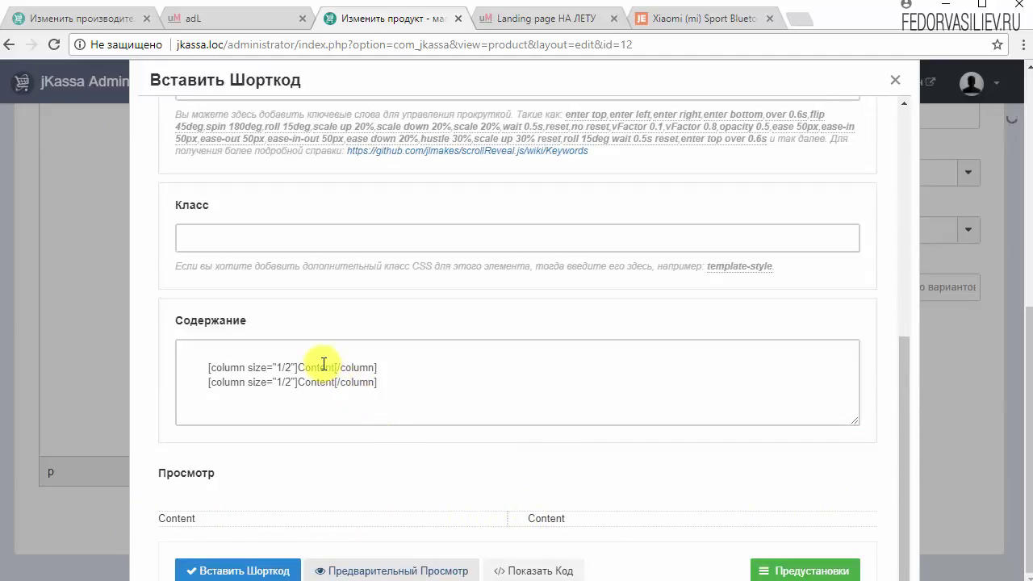
{"action": "left_click_drag", "start_coordinate": [337, 365], "coordinate": [296, 381]}
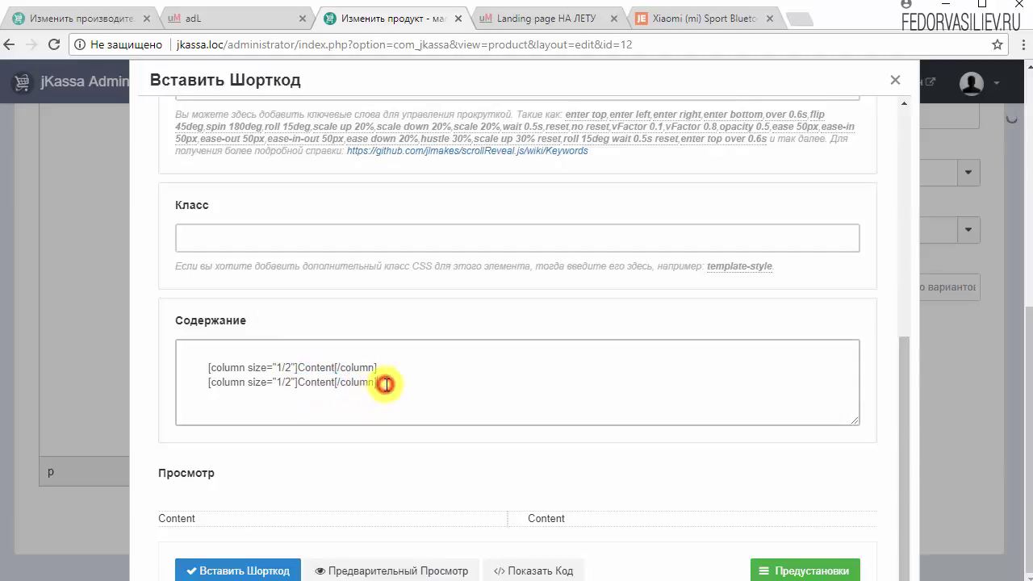
{"action": "scroll", "coordinate": [396, 385], "scroll_direction": "down", "scroll_amount": 1}
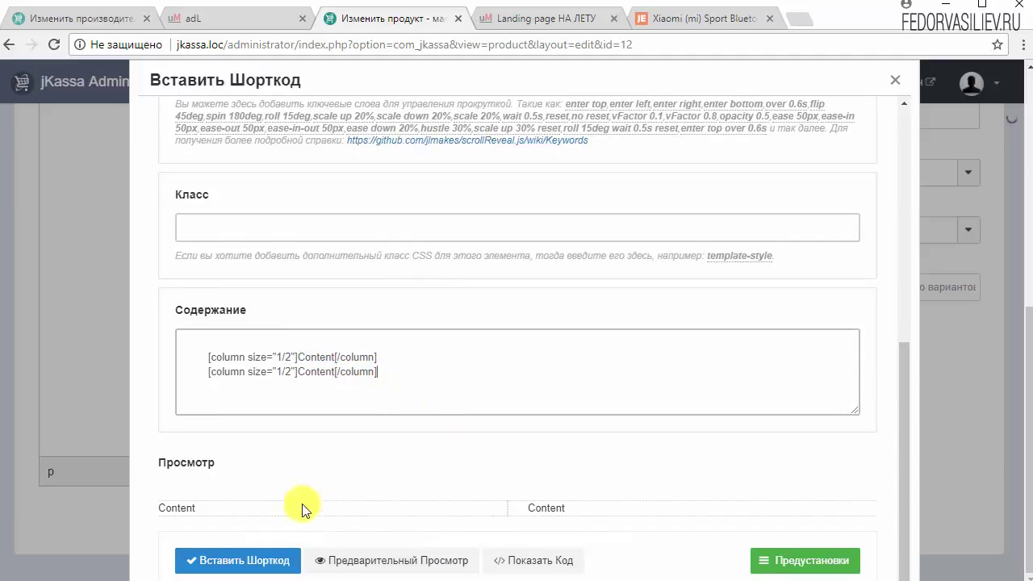
{"action": "left_click", "coordinate": [243, 563]}
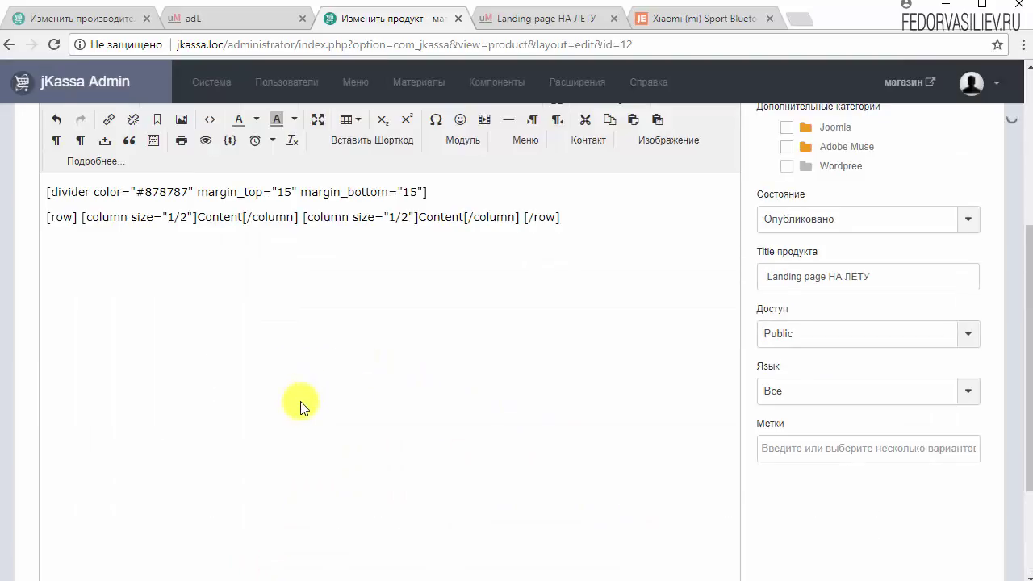
Copy the entire greeting text from the open Блокнот document for use in the row's first column
{"action": "left_click", "coordinate": [588, 377]}
{"action": "left_click_drag", "start_coordinate": [587, 378], "coordinate": [30, 392]}
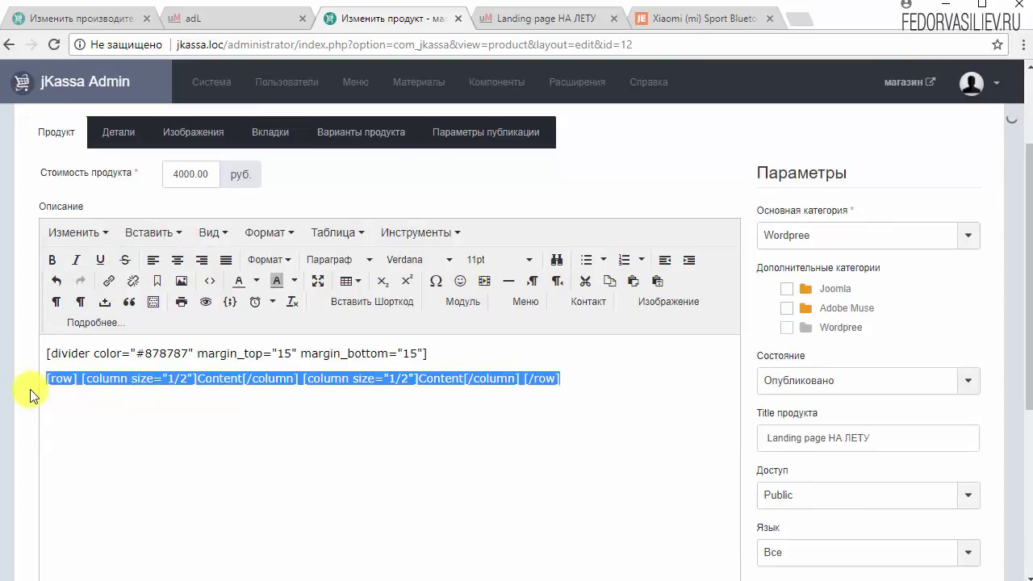
{"action": "left_click", "coordinate": [191, 379]}
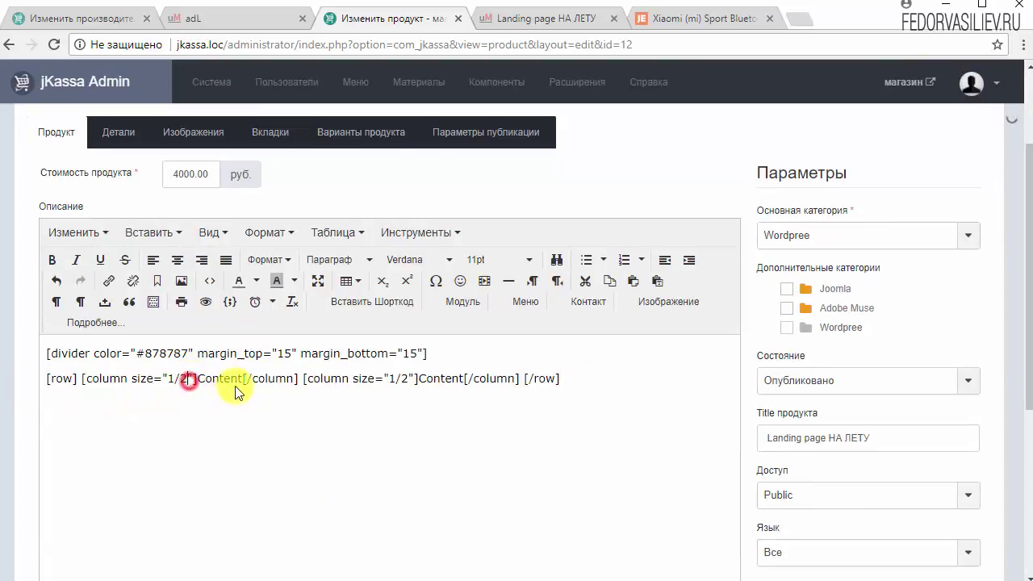
{"action": "left_click_drag", "start_coordinate": [242, 378], "coordinate": [198, 377]}
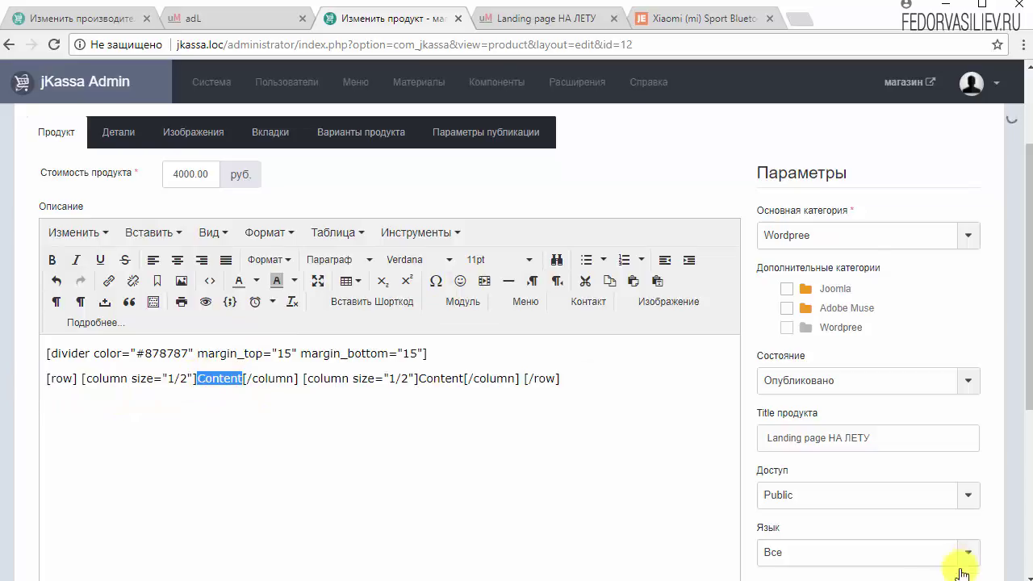
{"action": "key", "text": "alt+Tab"}
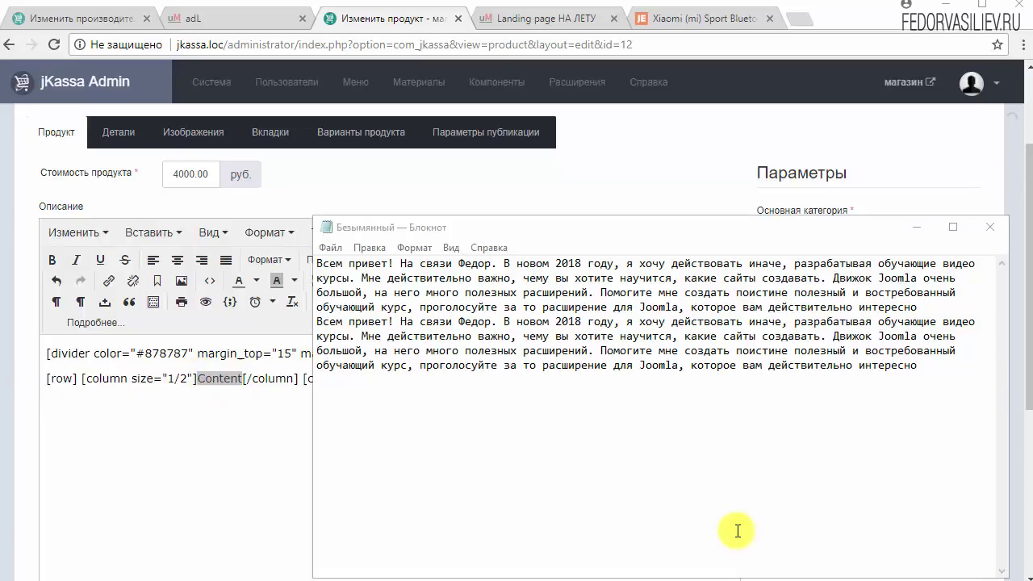
{"action": "left_click", "coordinate": [489, 304]}
{"action": "key", "text": "ctrl+a"}
{"action": "key", "text": "ctrl+c"}
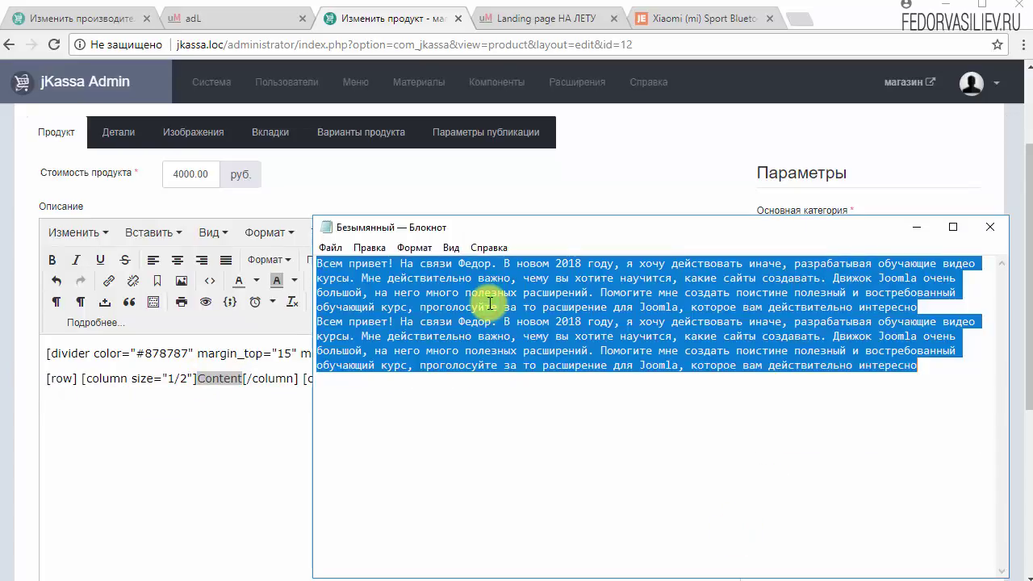
{"action": "left_click", "coordinate": [916, 227]}
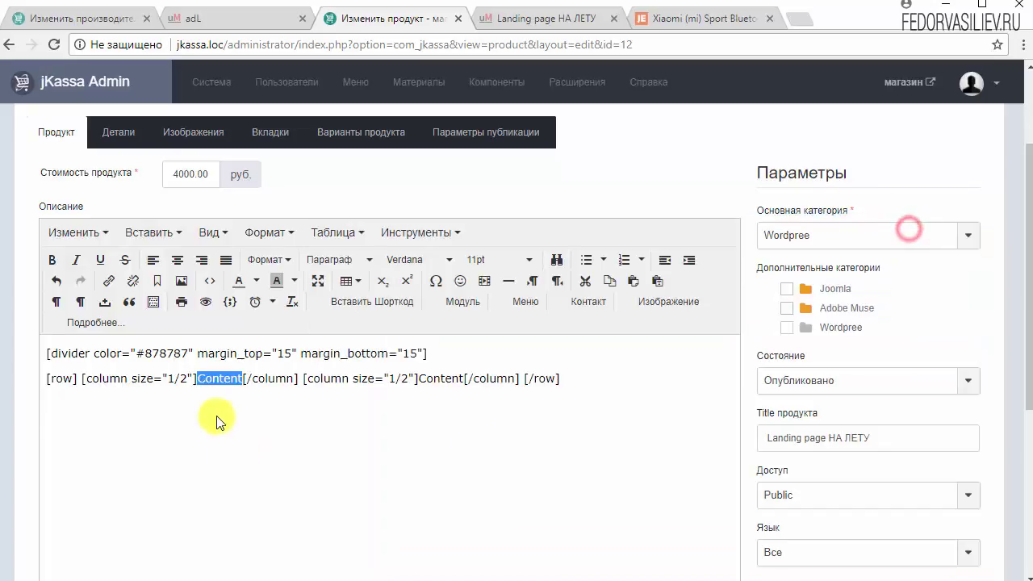
Replace the Content placeholder in the first 1/2 column with the copied greeting text
{"action": "left_click", "coordinate": [207, 379]}
{"action": "double_click", "coordinate": [241, 378]}
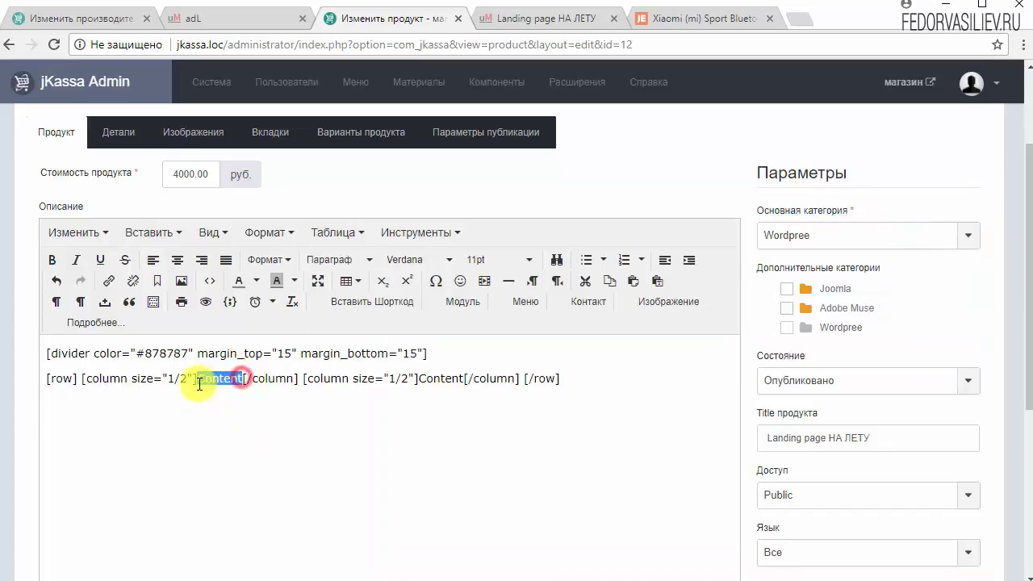
{"action": "key", "text": "Delete"}
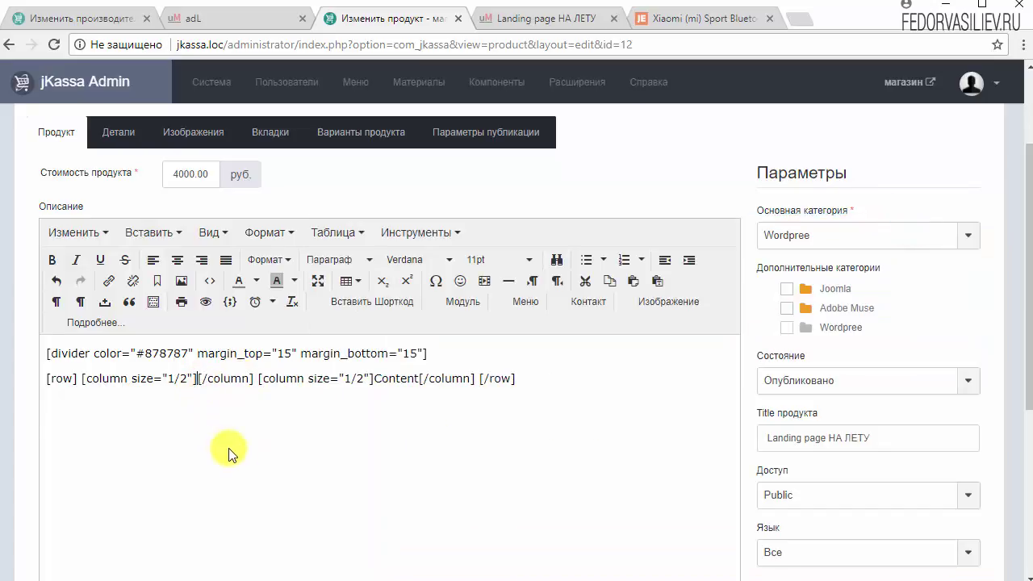
{"action": "key", "text": "ctrl+v"}
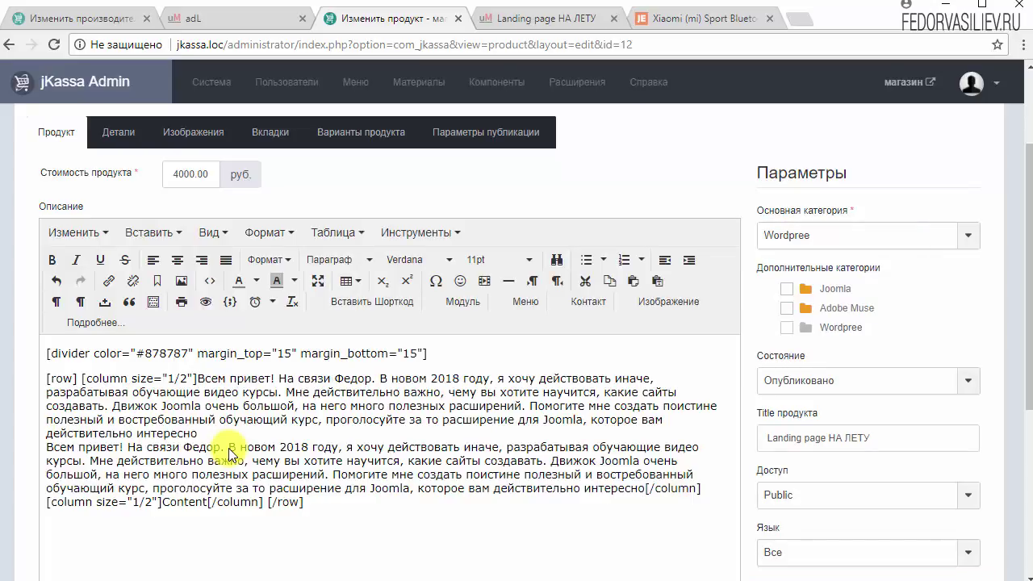
Save the product and check the two-column row on its refreshed storefront page
{"action": "scroll", "coordinate": [150, 307], "scroll_direction": "up", "scroll_amount": 3}
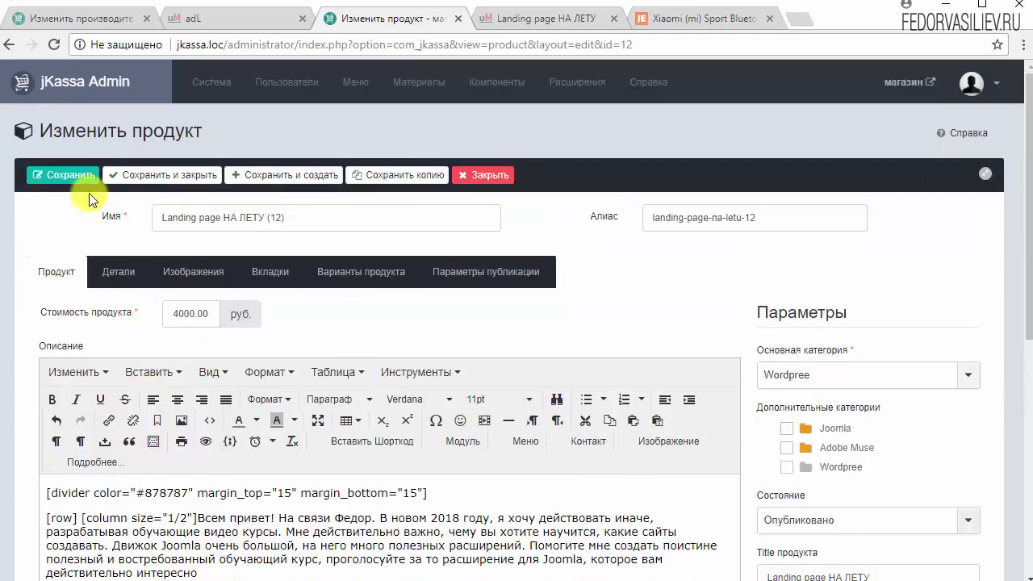
{"action": "left_click", "coordinate": [71, 175]}
{"action": "left_click", "coordinate": [521, 18]}
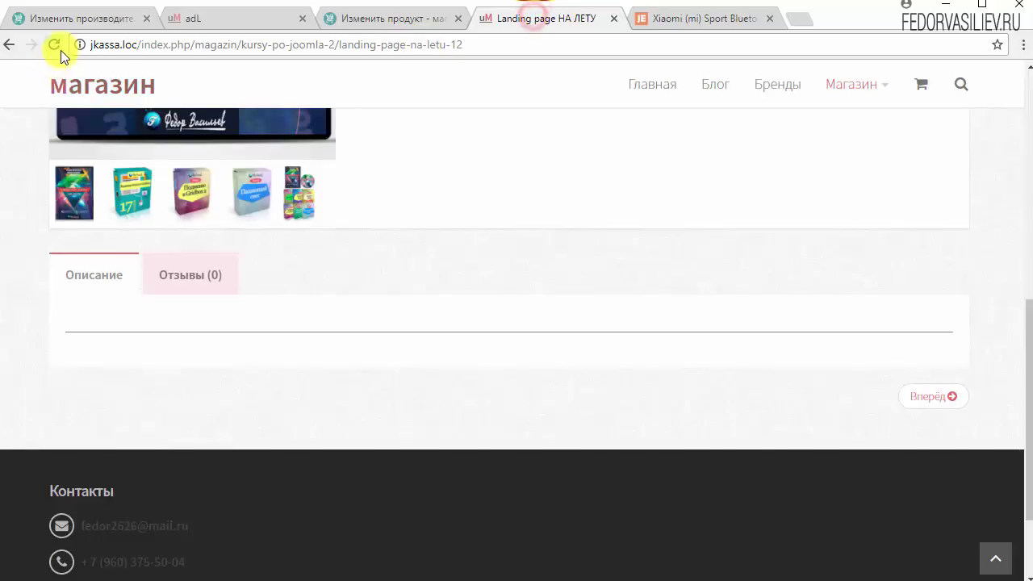
{"action": "scroll", "coordinate": [569, 129], "scroll_direction": "down", "scroll_amount": 2}
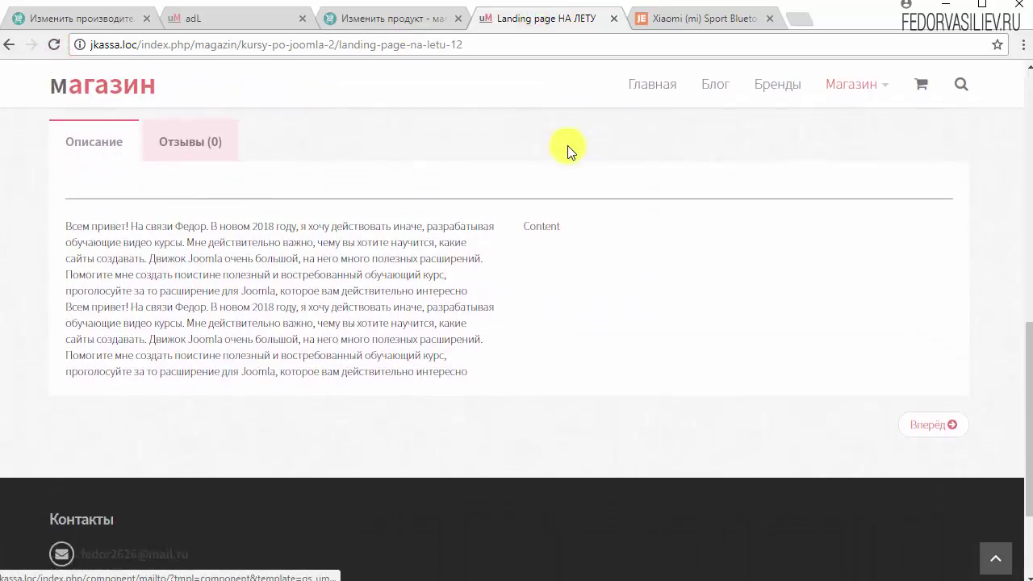
{"action": "left_click_drag", "start_coordinate": [472, 351], "coordinate": [70, 203]}
{"action": "left_click", "coordinate": [300, 276]}
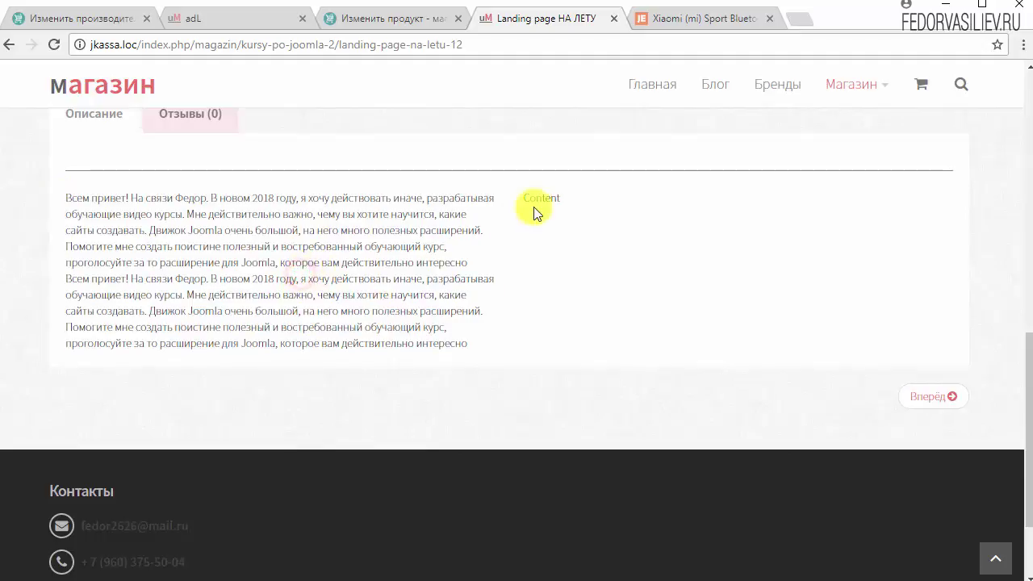
{"action": "left_click_drag", "start_coordinate": [566, 199], "coordinate": [523, 198]}
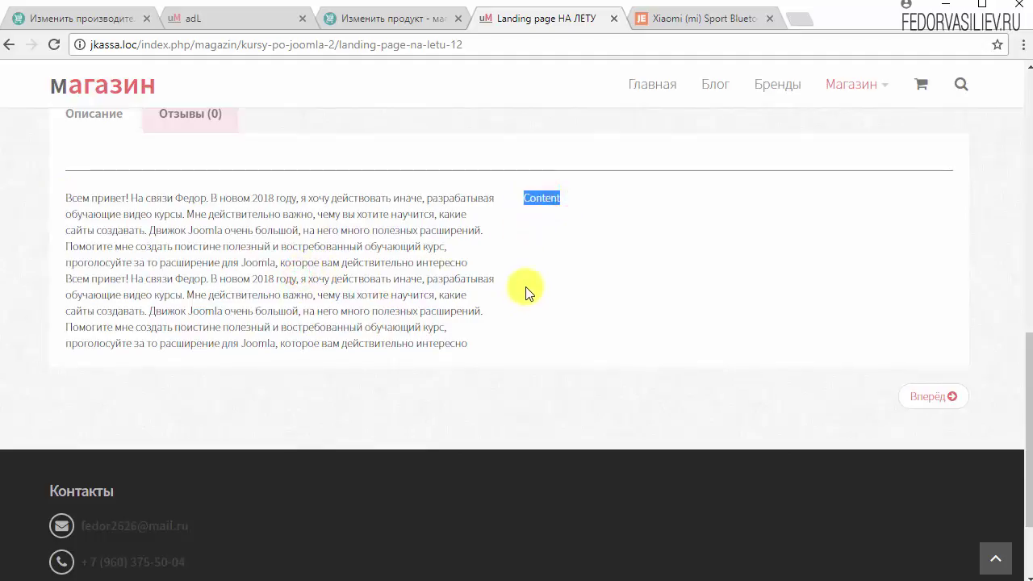
Separate the two repeated greeting paragraphs in the first column with a paragraph break, save the product, and refresh its storefront page
{"action": "left_click", "coordinate": [415, 18]}
{"action": "scroll", "coordinate": [427, 202], "scroll_direction": "down", "scroll_amount": 2}
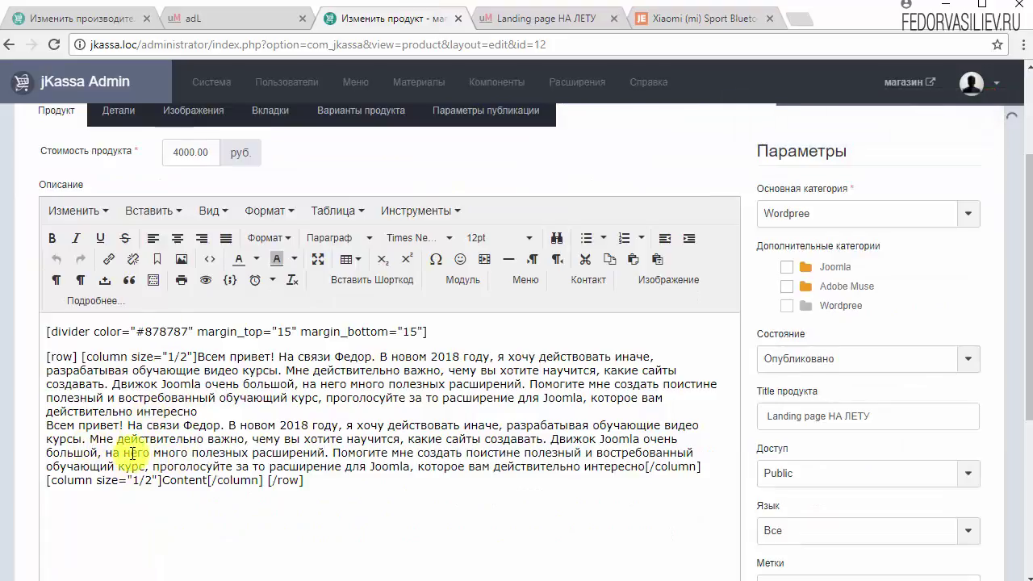
{"action": "left_click", "coordinate": [216, 410]}
{"action": "key", "text": "Return"}
{"action": "scroll", "coordinate": [216, 409], "scroll_direction": "up", "scroll_amount": 3}
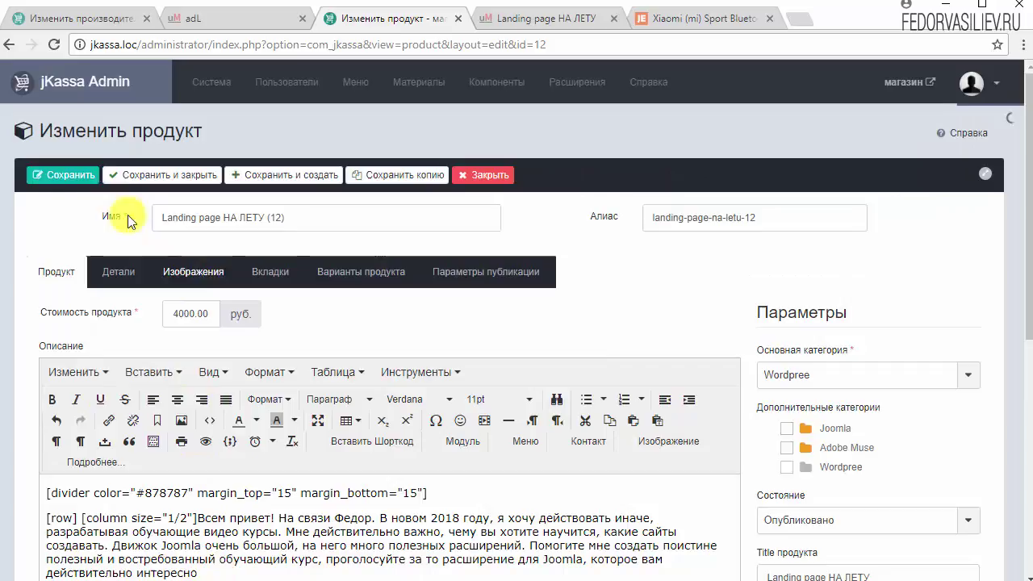
{"action": "left_click", "coordinate": [68, 174]}
{"action": "left_click", "coordinate": [494, 27]}
{"action": "left_click", "coordinate": [54, 45]}
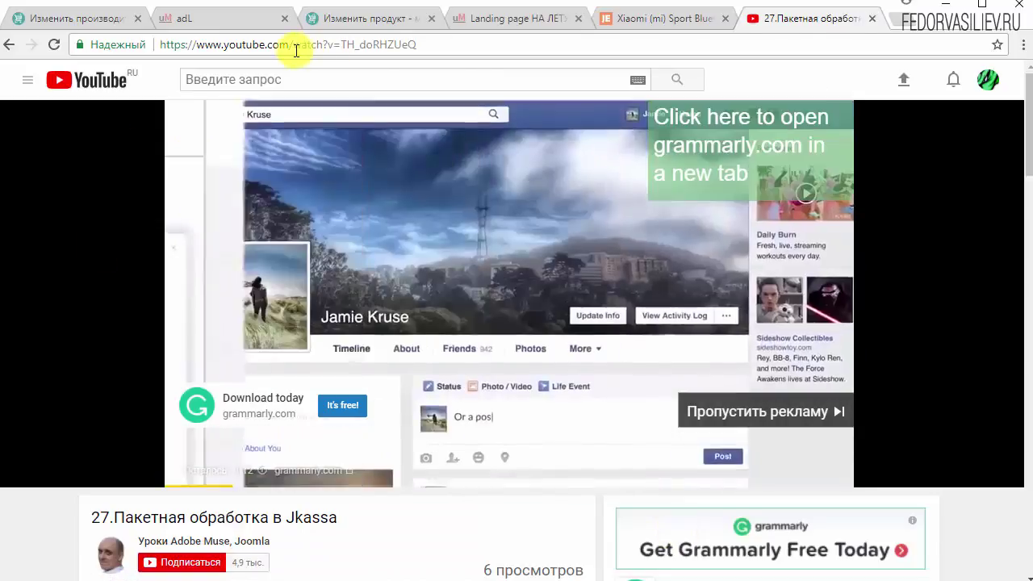
Copy the address of the YouTube video 27.Пакетная обработка в Jkassa and return to the storefront page
{"action": "left_click", "coordinate": [296, 47]}
{"action": "key", "text": "ctrl+c"}
{"action": "right_click", "coordinate": [296, 47]}
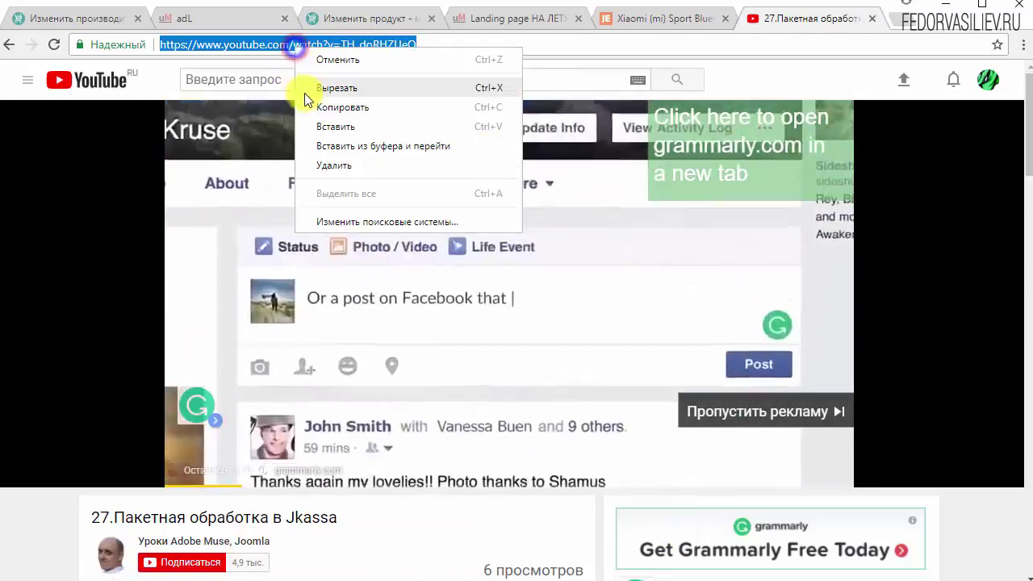
{"action": "left_click", "coordinate": [334, 104]}
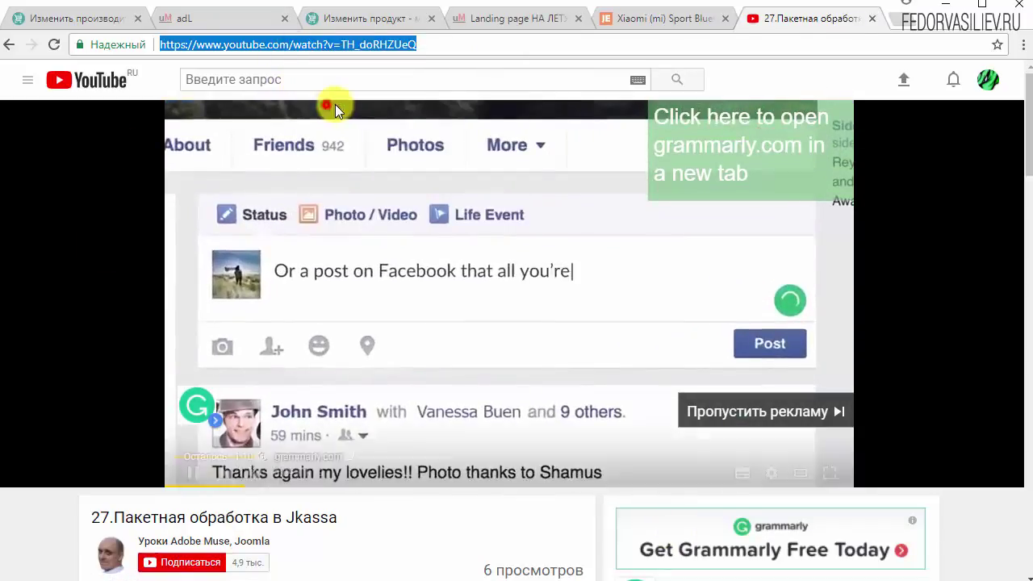
{"action": "left_click", "coordinate": [474, 27]}
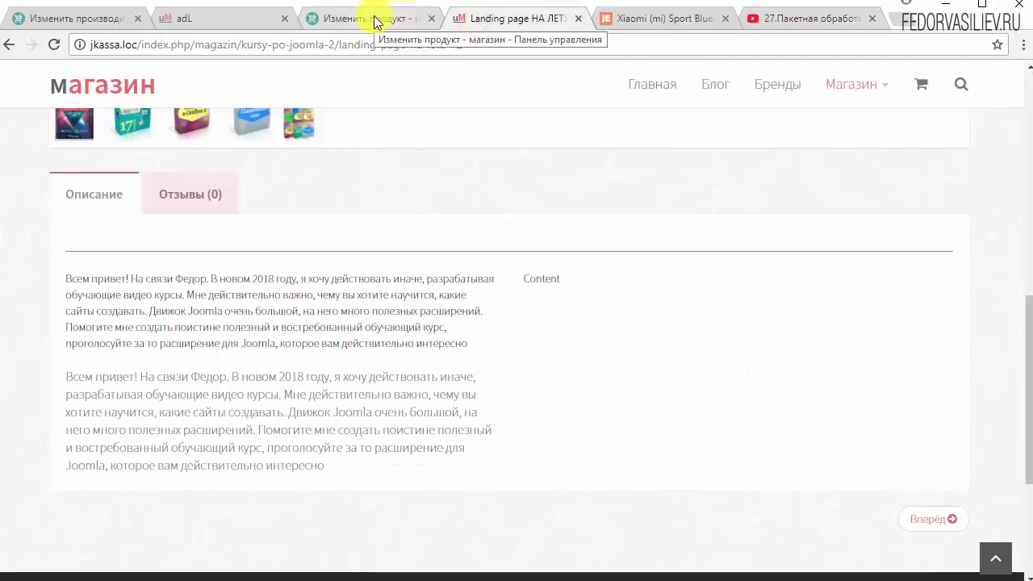
Return to the product editor and choose the YouTube Видео Pro shortcode for insertion into the description
{"action": "left_click", "coordinate": [376, 19]}
{"action": "scroll", "coordinate": [598, 172], "scroll_direction": "down", "scroll_amount": 2}
{"action": "scroll", "coordinate": [581, 347], "scroll_direction": "down", "scroll_amount": 1}
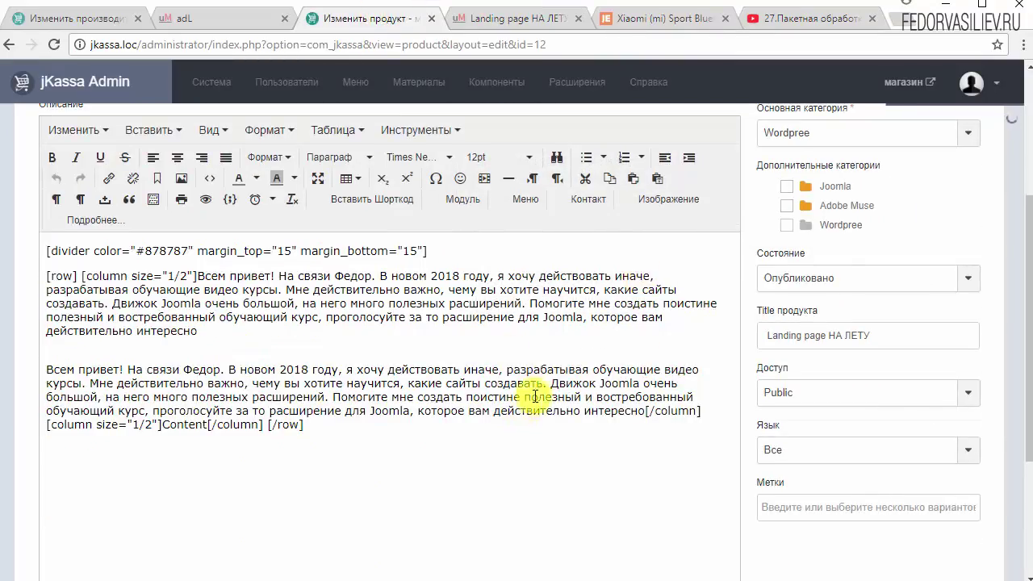
{"action": "left_click", "coordinate": [376, 211]}
{"action": "scroll", "coordinate": [477, 328], "scroll_direction": "down", "scroll_amount": 5}
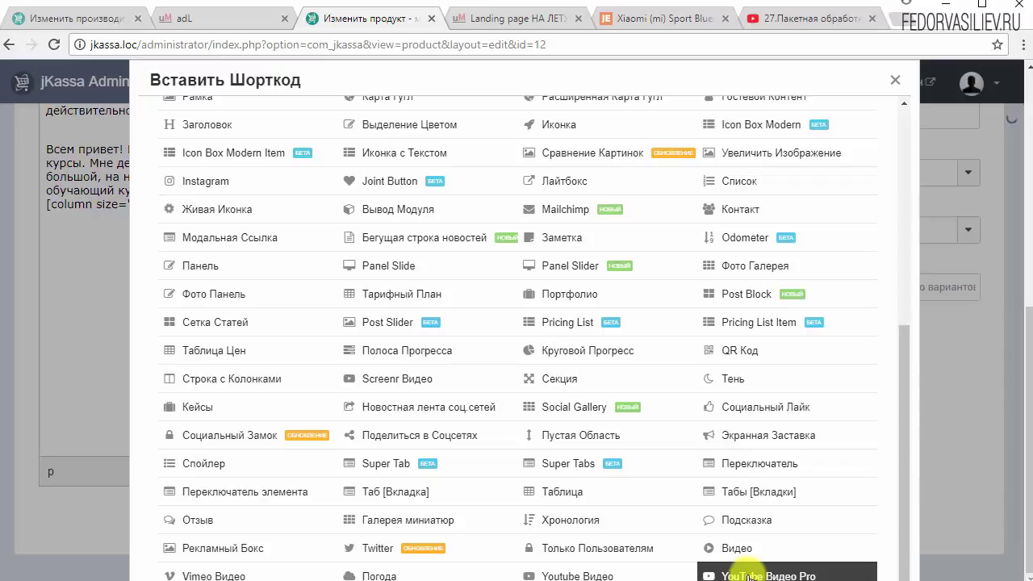
{"action": "left_click", "coordinate": [750, 575]}
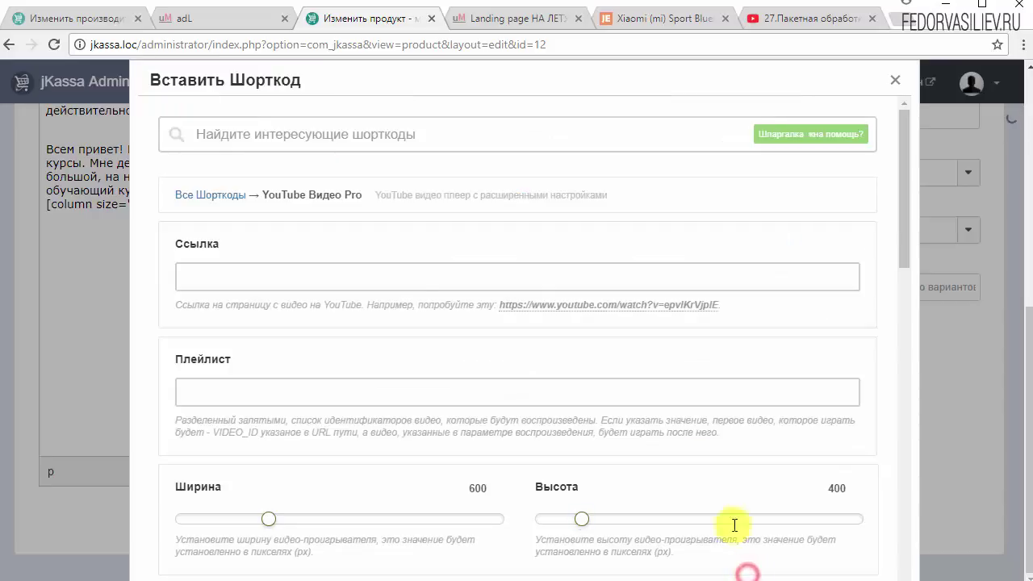
{"action": "right_click", "coordinate": [232, 280]}
{"action": "left_click", "coordinate": [282, 380]}
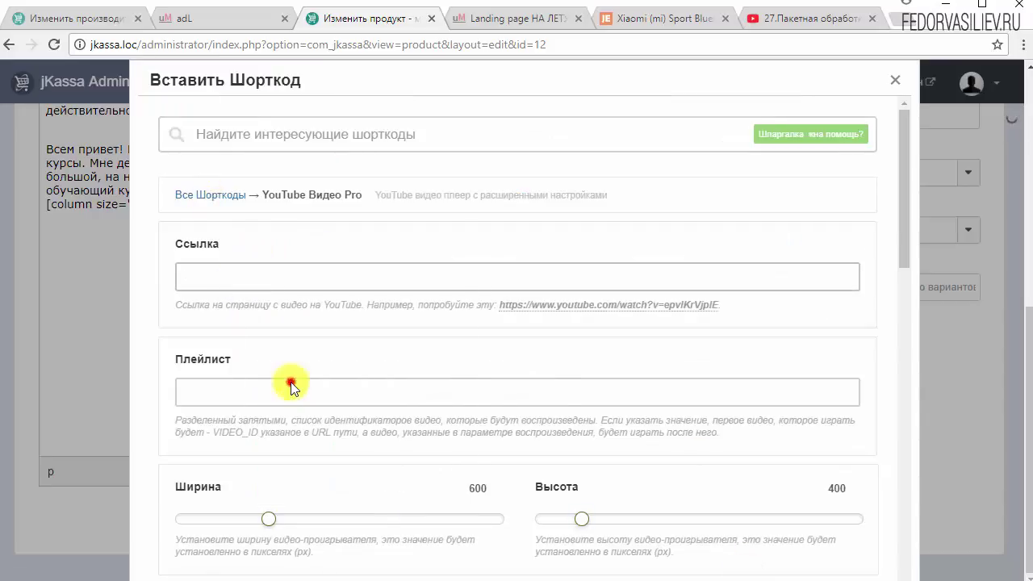
{"action": "scroll", "coordinate": [532, 350], "scroll_direction": "down", "scroll_amount": 2}
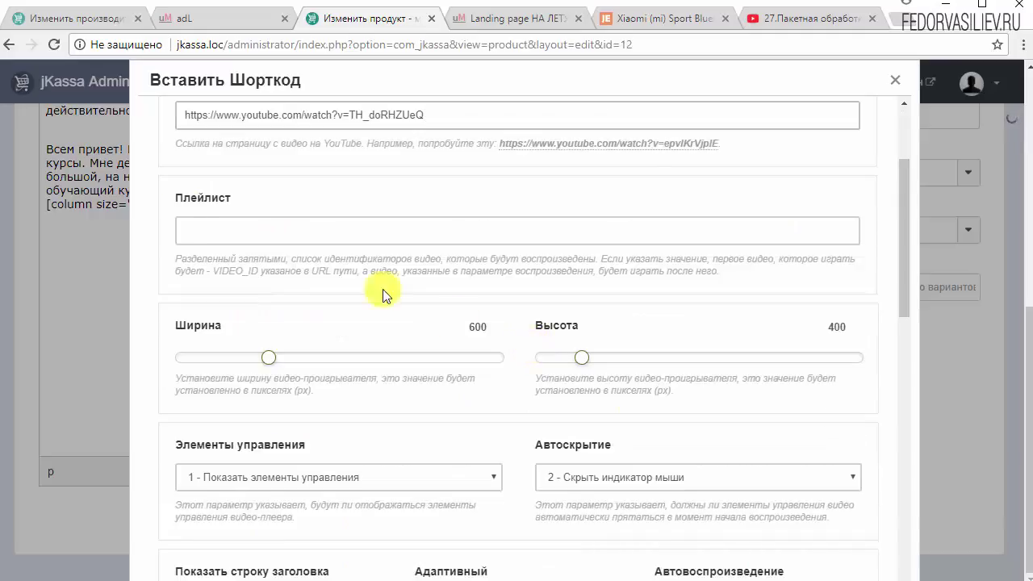
{"action": "left_click", "coordinate": [263, 234]}
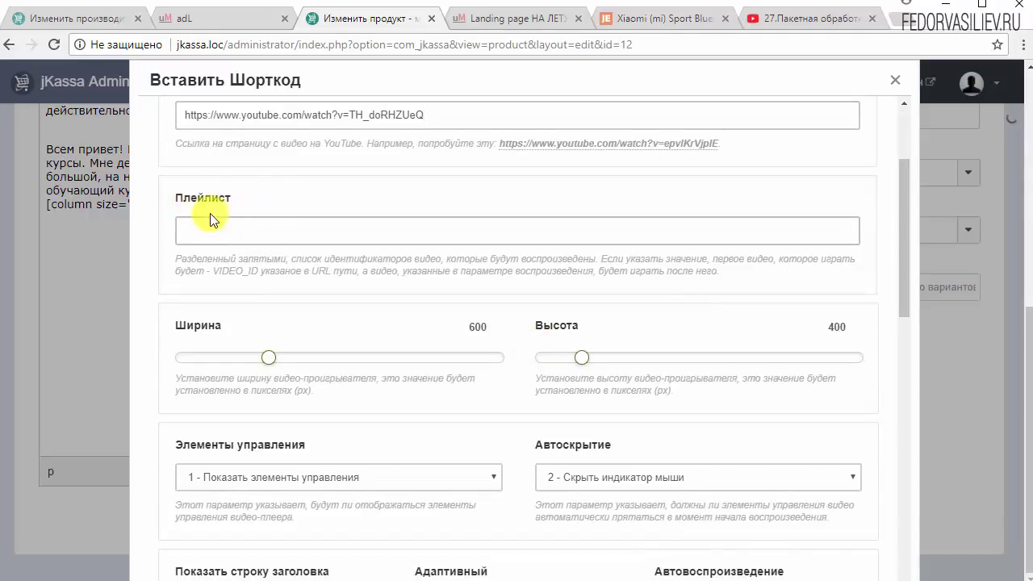
{"action": "scroll", "coordinate": [323, 258], "scroll_direction": "down", "scroll_amount": 1}
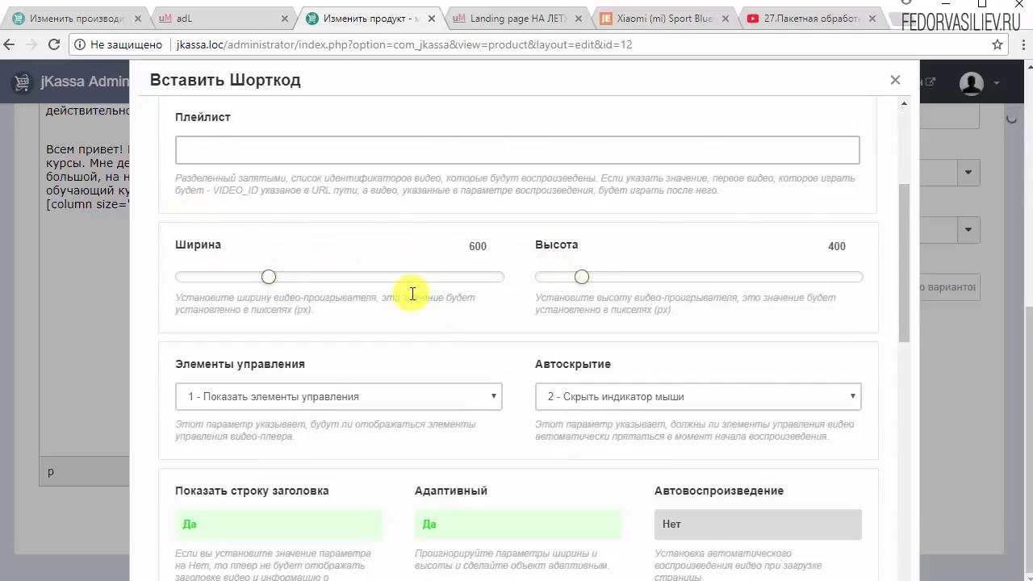
{"action": "scroll", "coordinate": [412, 297], "scroll_direction": "down", "scroll_amount": 3}
{"action": "scroll", "coordinate": [426, 311], "scroll_direction": "down", "scroll_amount": 6}
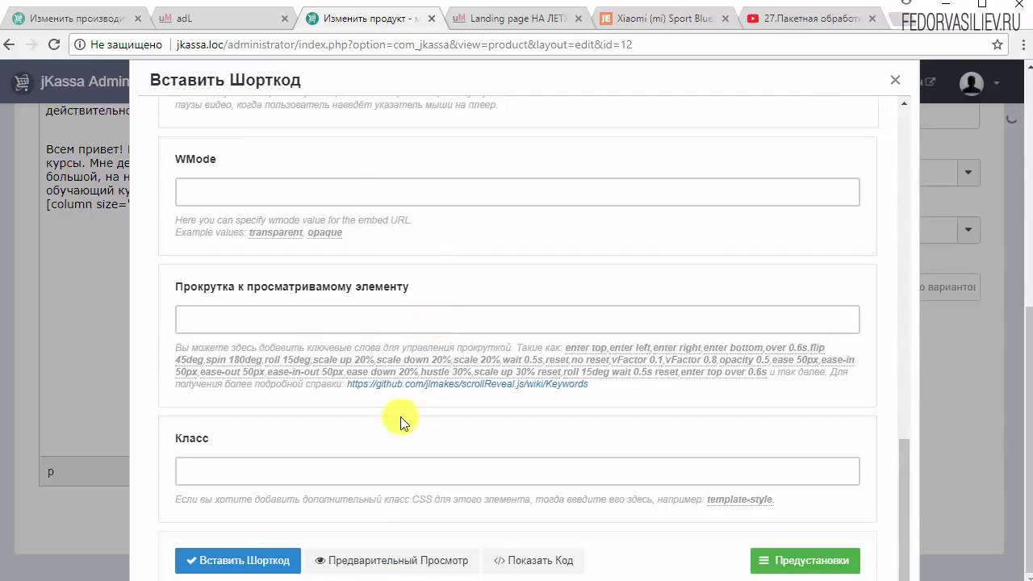
{"action": "left_click", "coordinate": [396, 558]}
{"action": "scroll", "coordinate": [306, 473], "scroll_direction": "down", "scroll_amount": 5}
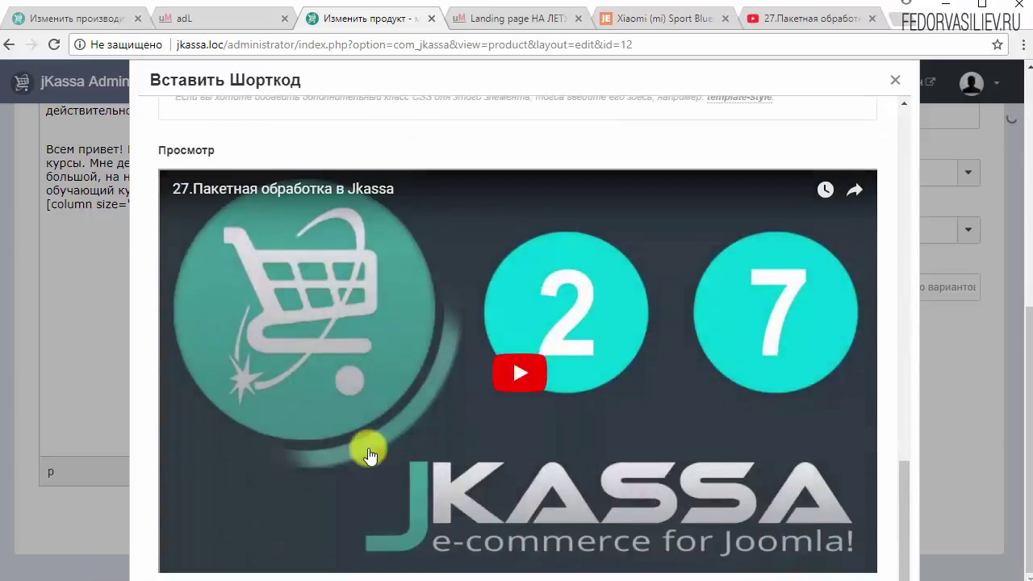
Display the generated youtube_advanced shortcode, copy its code, and close the shortcode dialog without inserting it
{"action": "scroll", "coordinate": [397, 362], "scroll_direction": "up", "scroll_amount": 8}
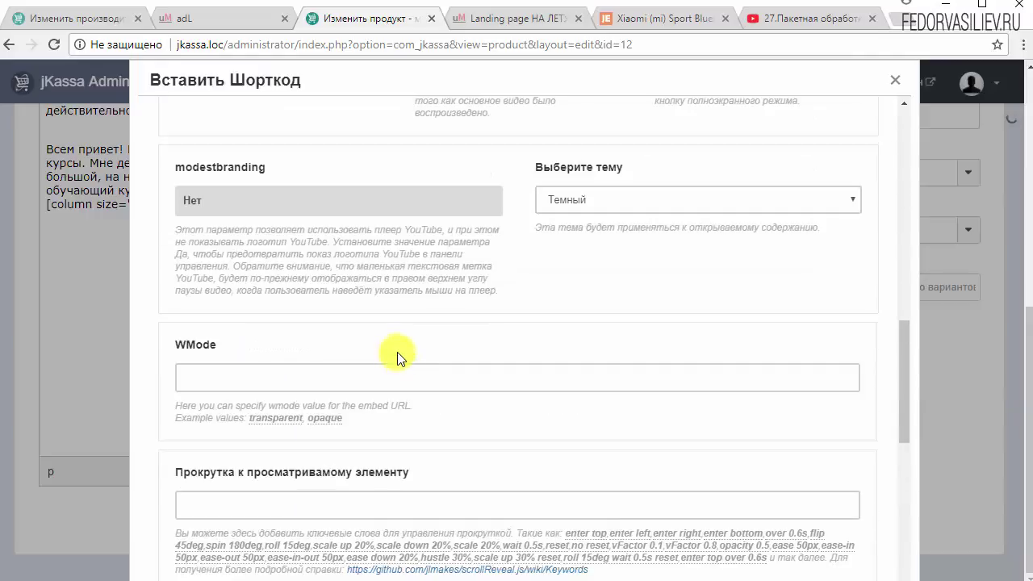
{"action": "scroll", "coordinate": [396, 358], "scroll_direction": "up", "scroll_amount": 1}
{"action": "scroll", "coordinate": [396, 355], "scroll_direction": "up", "scroll_amount": 3}
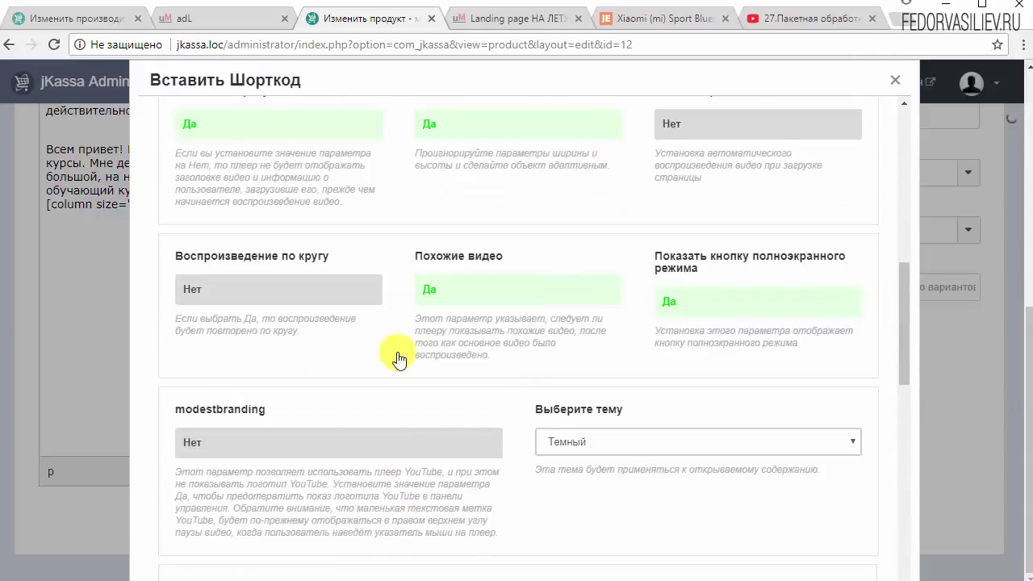
{"action": "scroll", "coordinate": [336, 349], "scroll_direction": "up", "scroll_amount": 5}
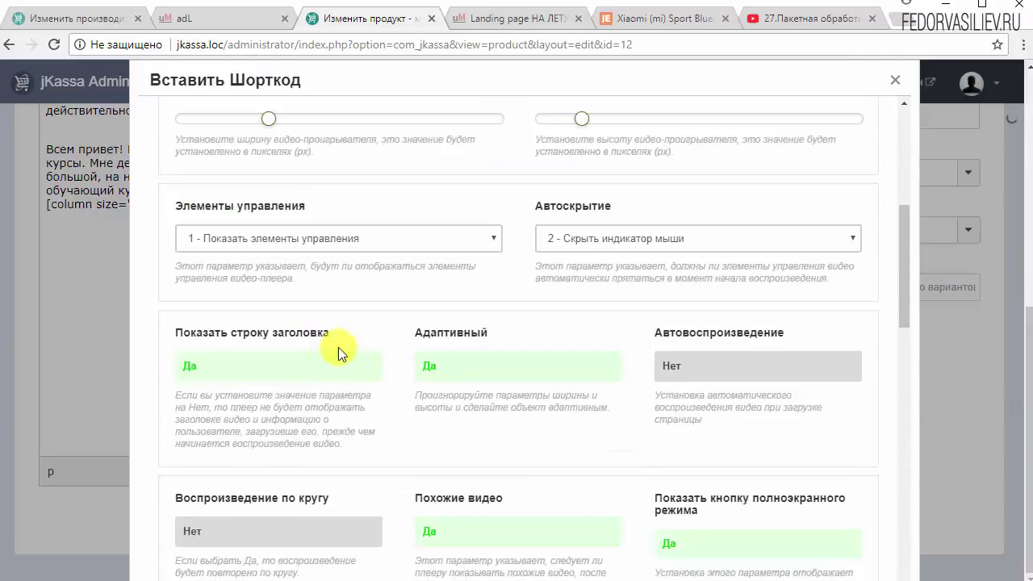
{"action": "scroll", "coordinate": [331, 341], "scroll_direction": "down", "scroll_amount": 13}
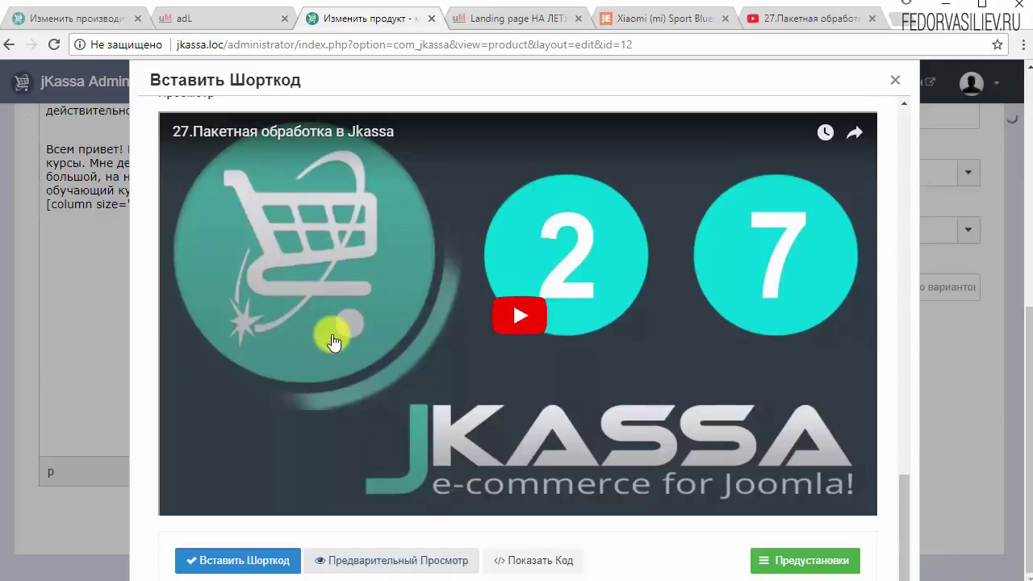
{"action": "left_click", "coordinate": [523, 569]}
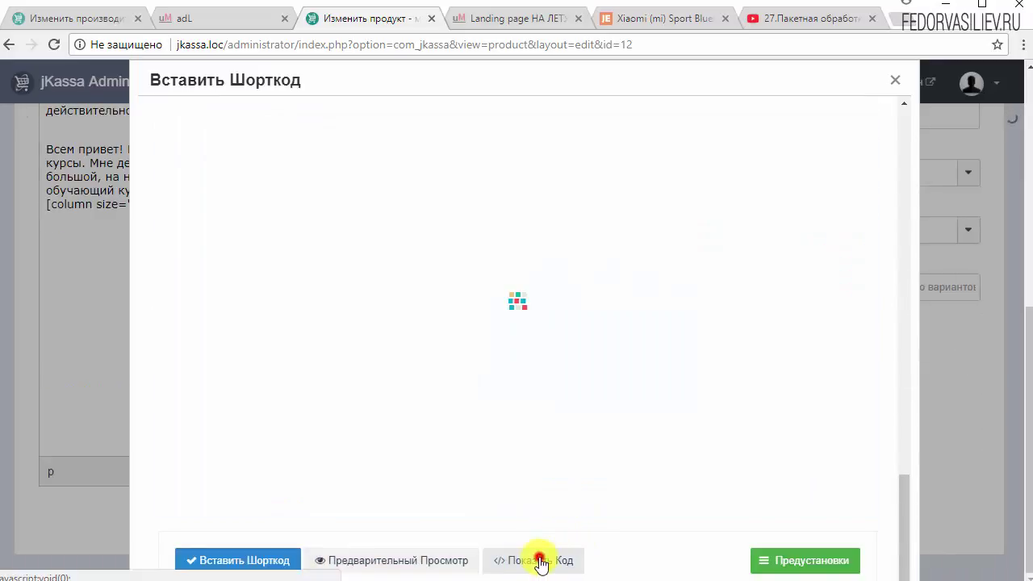
{"action": "left_click", "coordinate": [373, 507]}
{"action": "key", "text": "ctrl+c"}
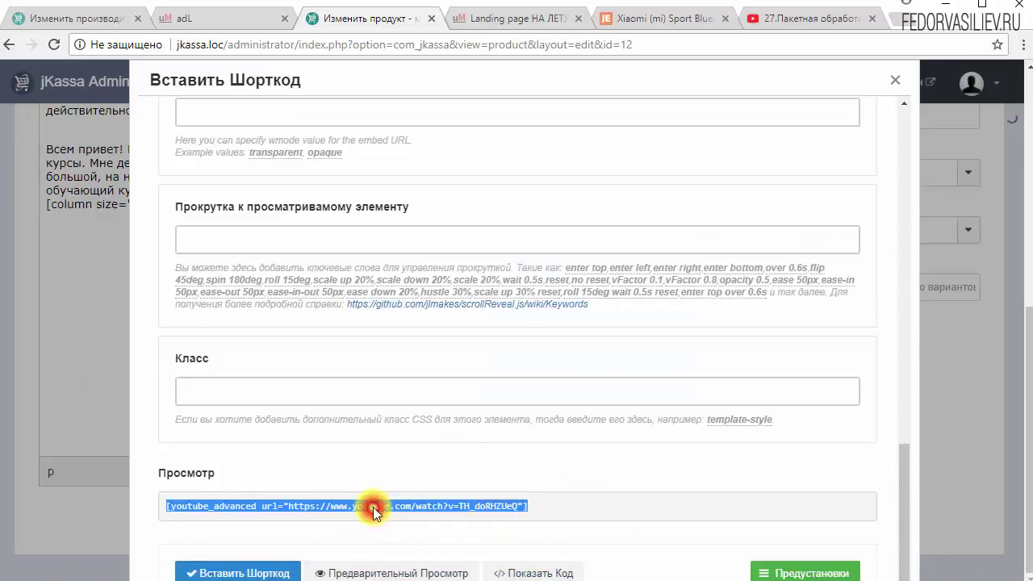
{"action": "right_click", "coordinate": [373, 507]}
{"action": "left_click", "coordinate": [413, 519]}
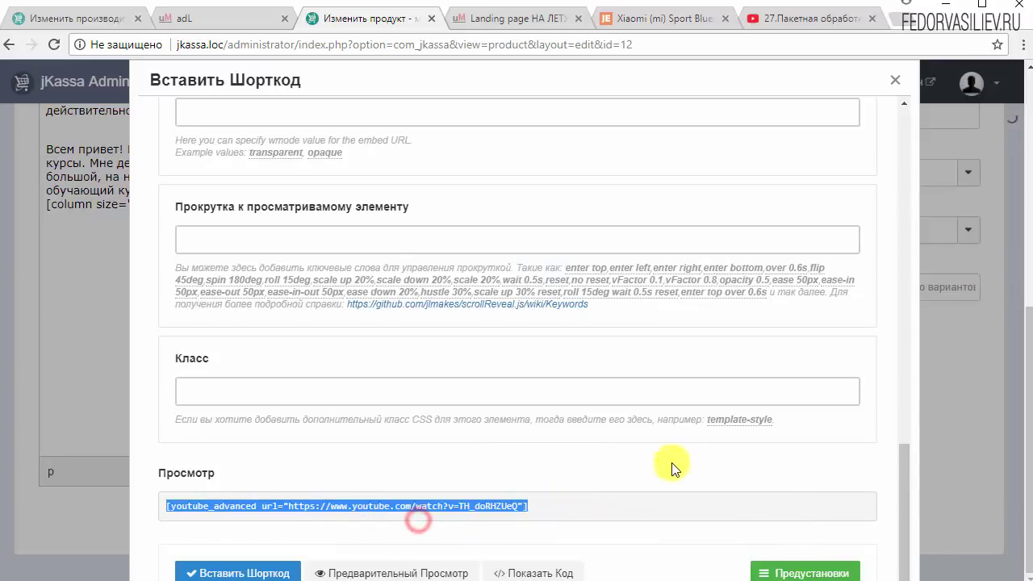
{"action": "left_click", "coordinate": [895, 80]}
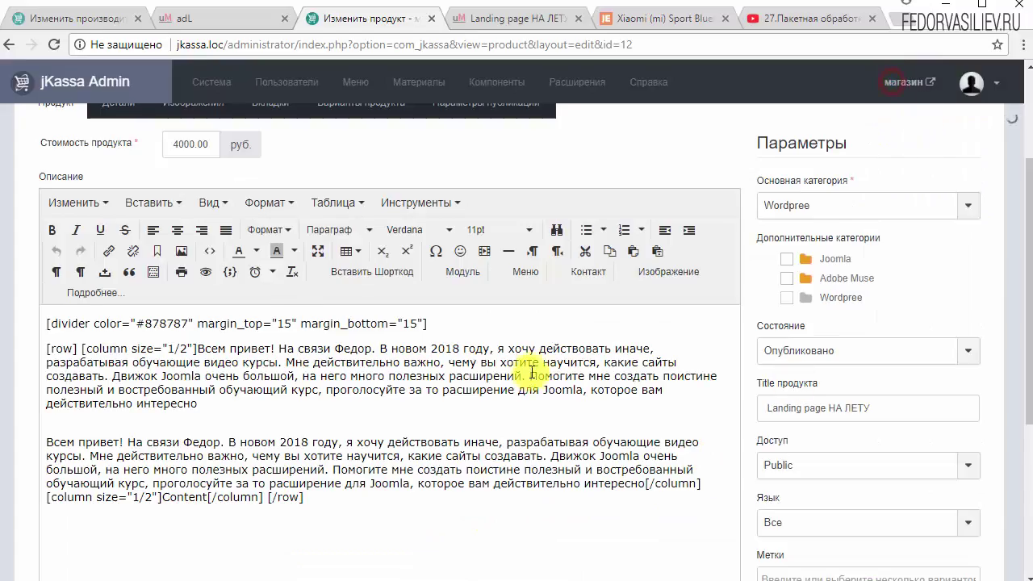
Replace the Content placeholder in the second column with the copied youtube_advanced shortcode and delete the blank line after it
{"action": "scroll", "coordinate": [516, 371], "scroll_direction": "down", "scroll_amount": 2}
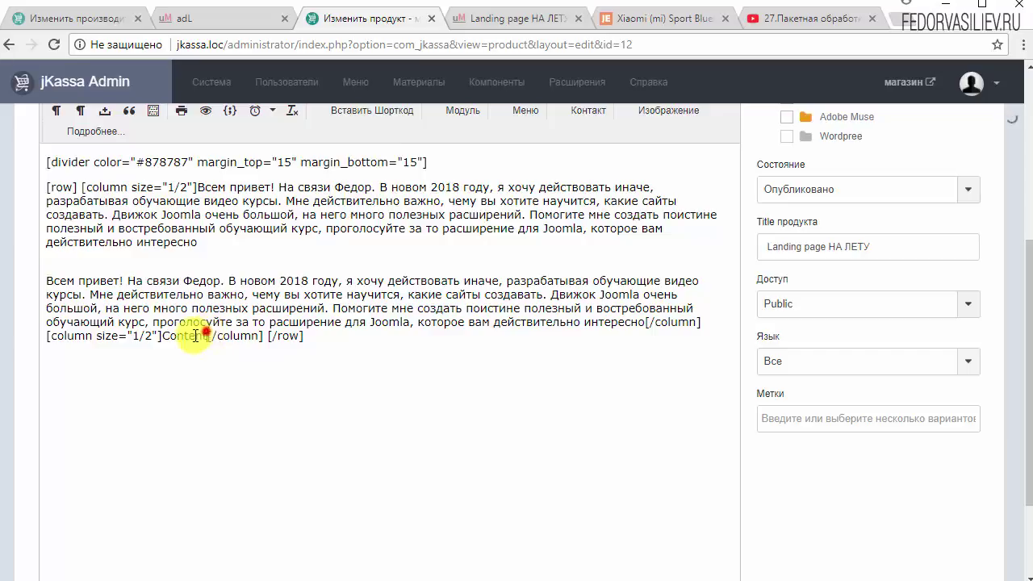
{"action": "left_click_drag", "start_coordinate": [196, 336], "coordinate": [162, 337]}
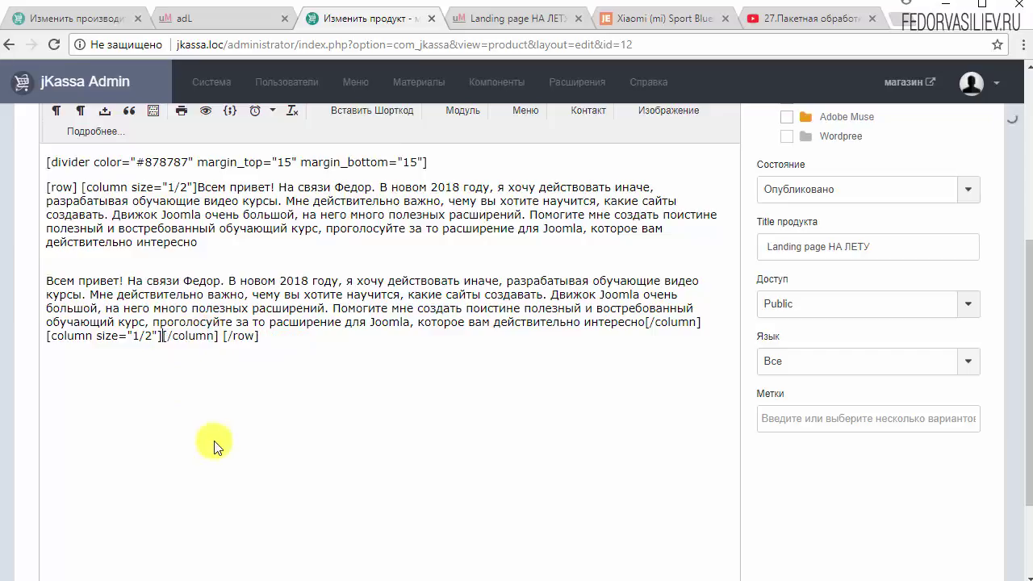
{"action": "key", "text": "ctrl+v"}
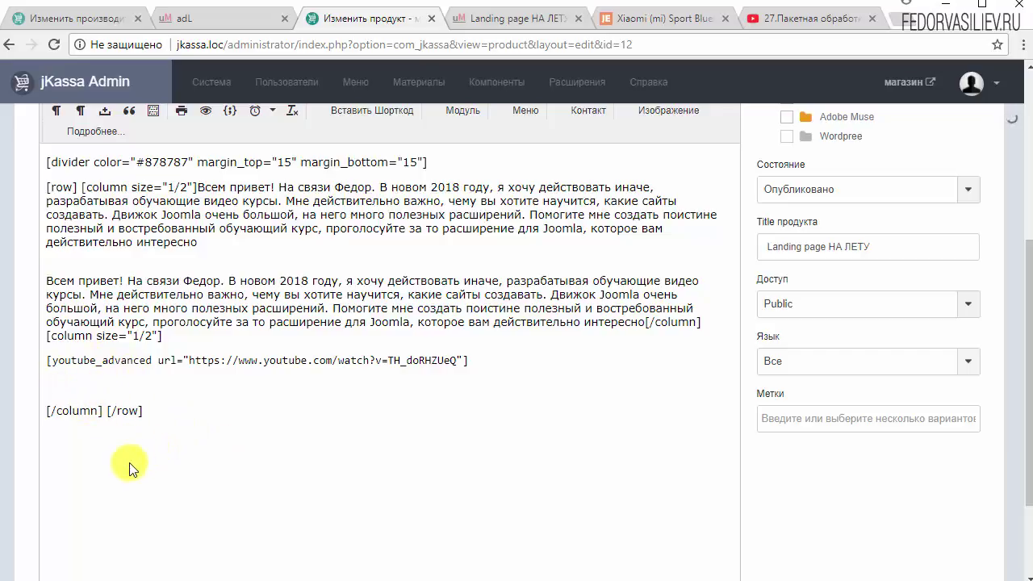
{"action": "key", "text": "Delete"}
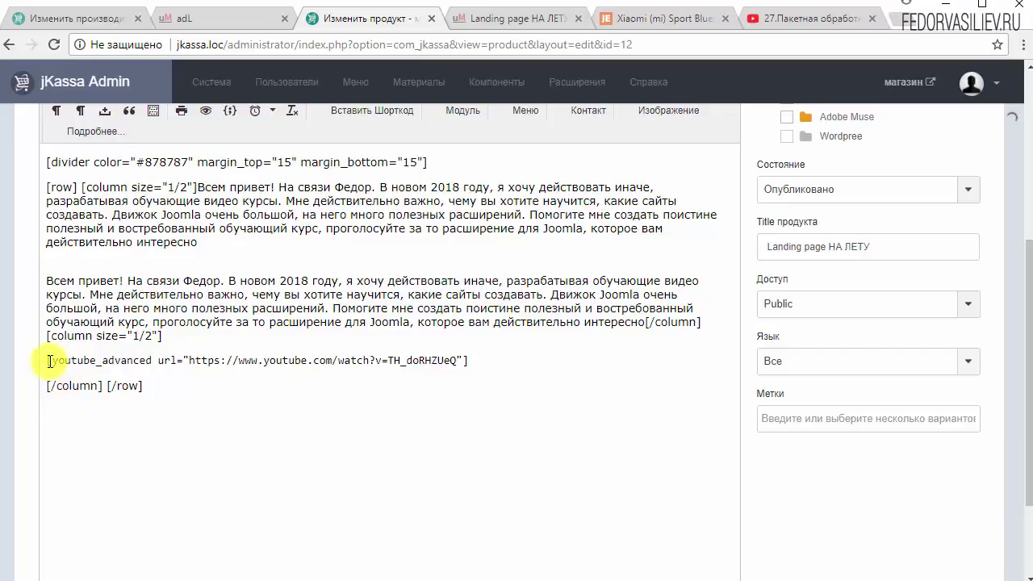
{"action": "left_click_drag", "start_coordinate": [48, 361], "coordinate": [472, 361]}
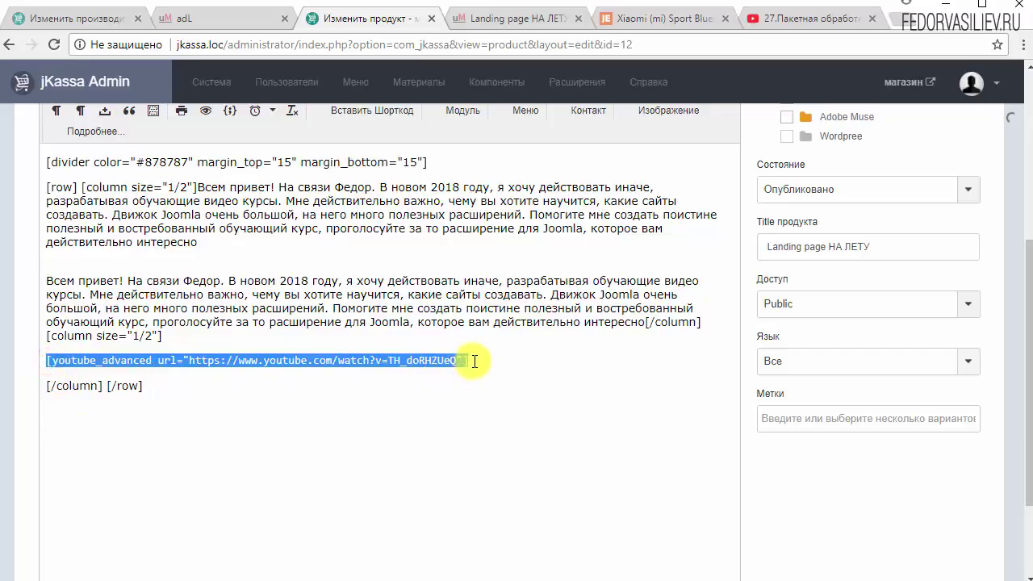
{"action": "left_click", "coordinate": [164, 352]}
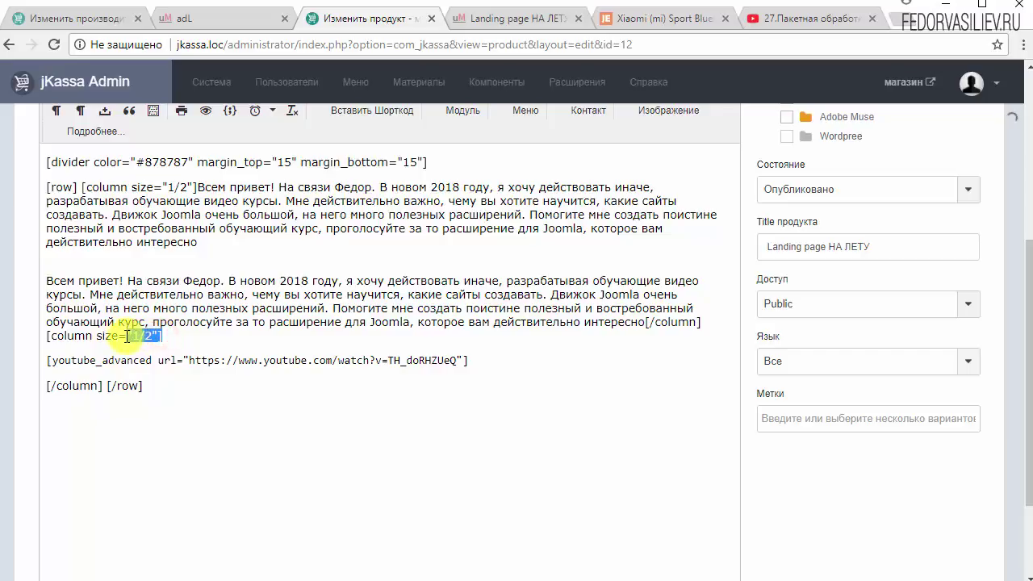
{"action": "left_click", "coordinate": [150, 348]}
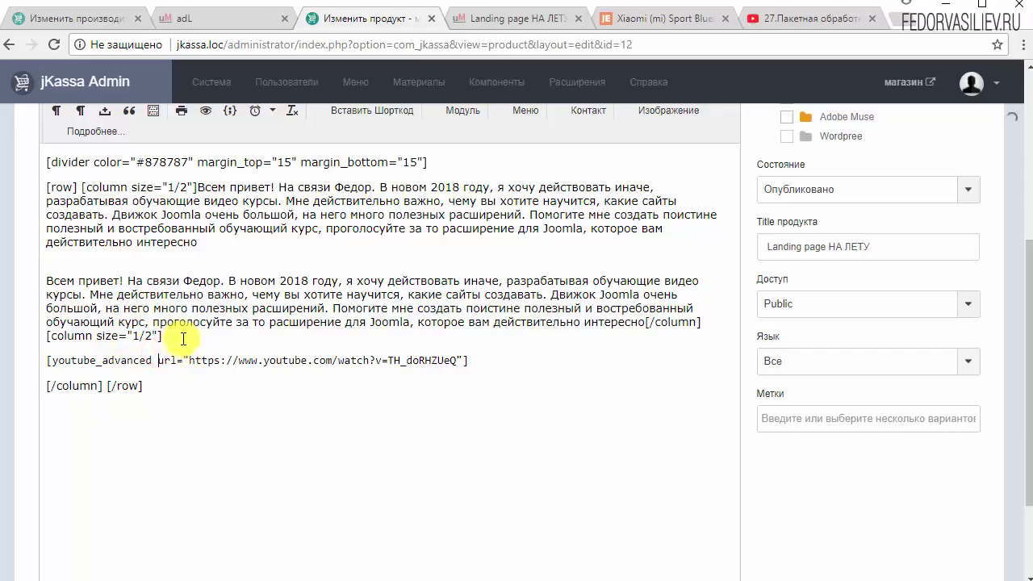
Save the product and check the second column's video on the refreshed storefront page
{"action": "scroll", "coordinate": [24, 290], "scroll_direction": "up", "scroll_amount": 4}
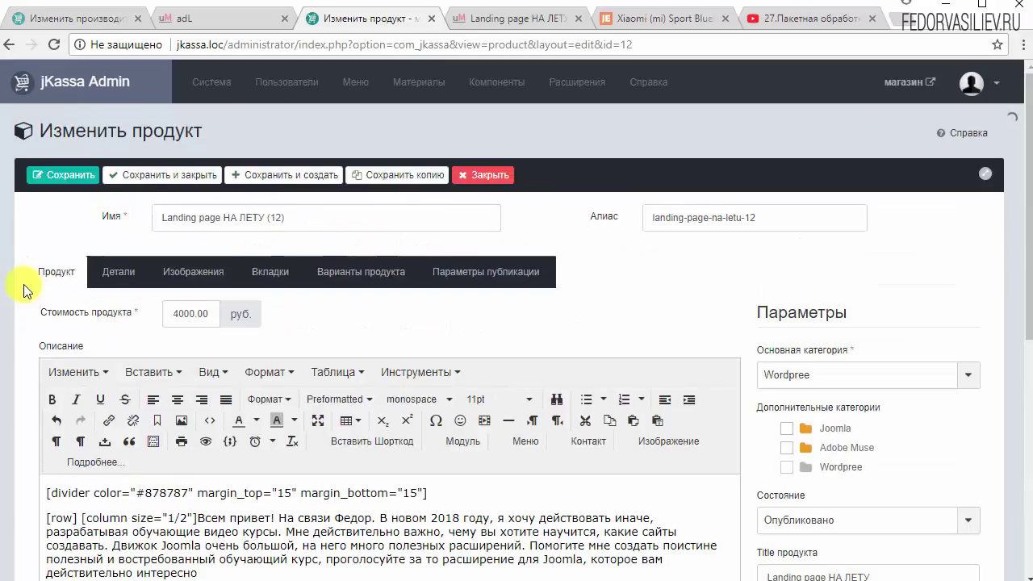
{"action": "left_click", "coordinate": [61, 179]}
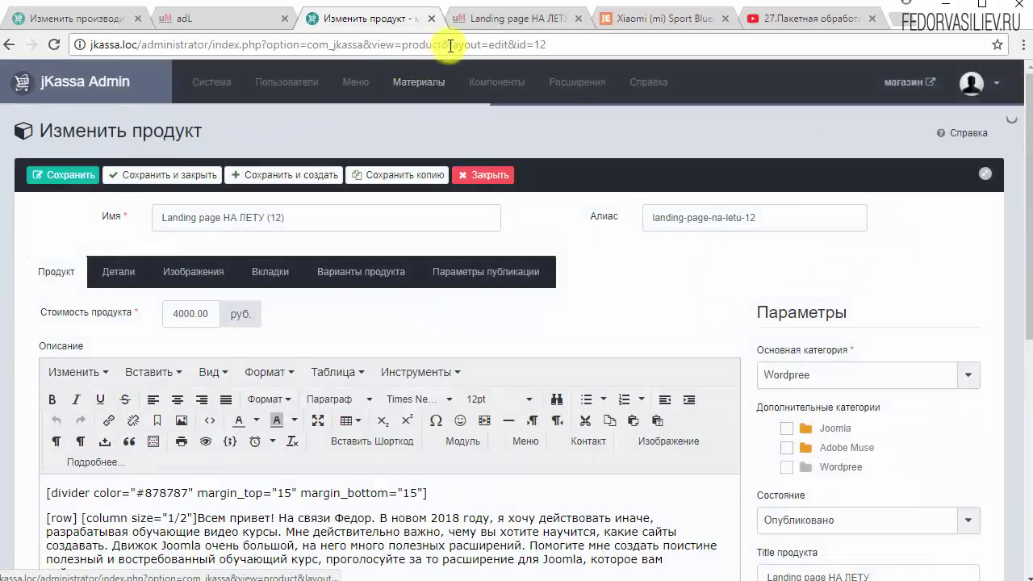
{"action": "left_click", "coordinate": [474, 31]}
{"action": "left_click", "coordinate": [54, 44]}
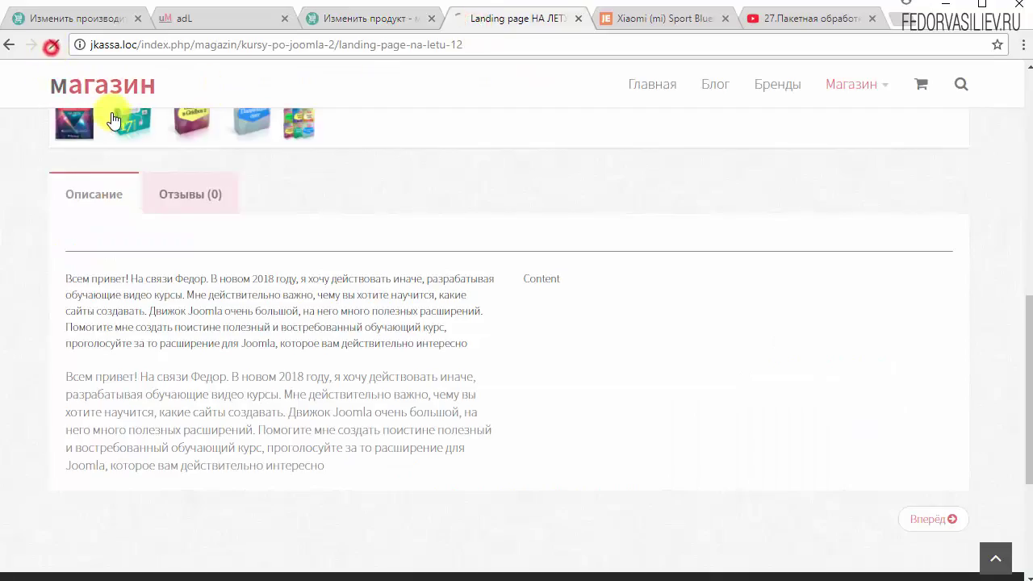
{"action": "scroll", "coordinate": [316, 270], "scroll_direction": "down", "scroll_amount": 1}
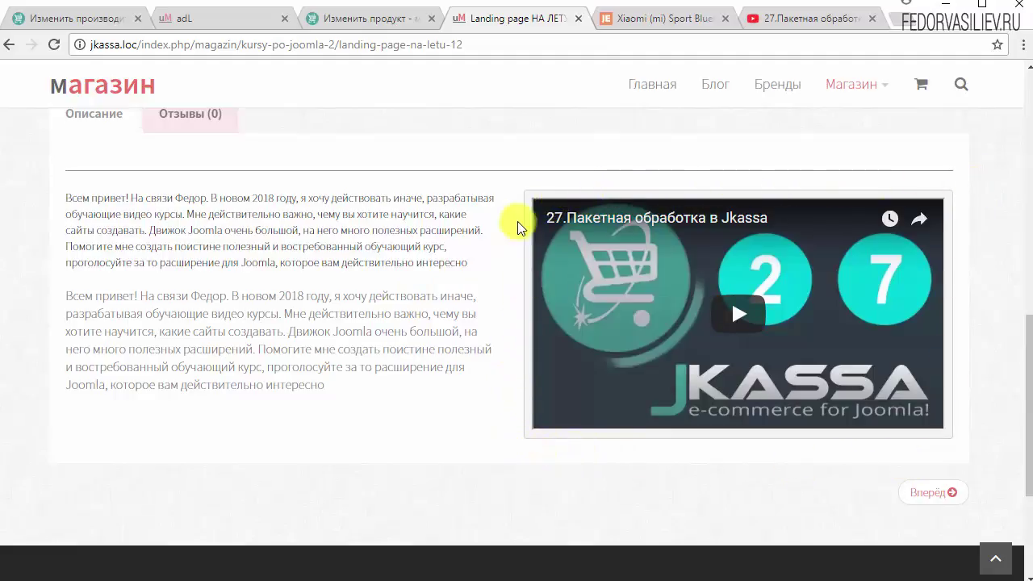
Return to the product editor and join the youtube_advanced shortcode directly to the second column's opening tag
{"action": "left_click", "coordinate": [409, 23]}
{"action": "scroll", "coordinate": [395, 376], "scroll_direction": "down", "scroll_amount": 3}
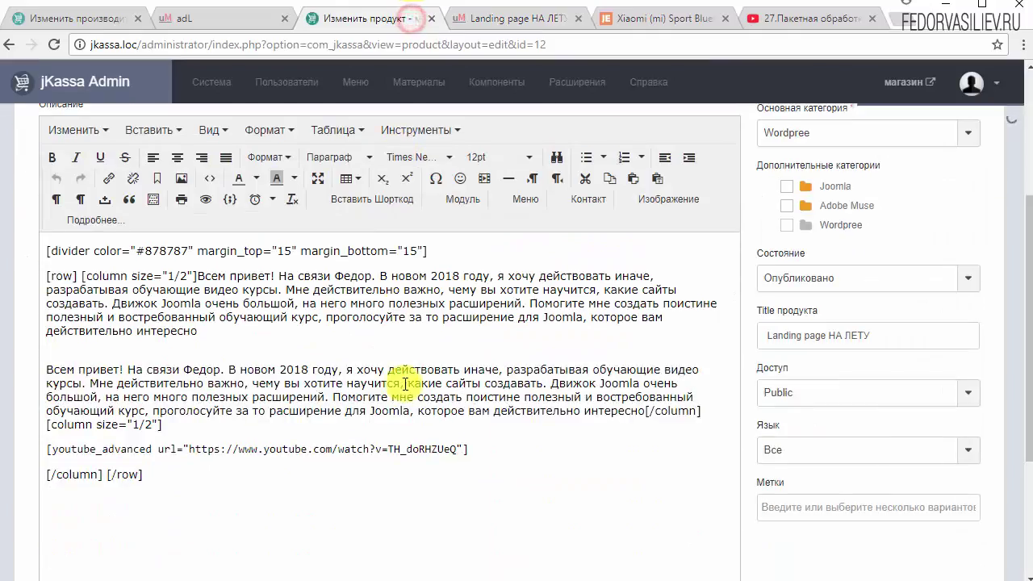
{"action": "left_click", "coordinate": [49, 448]}
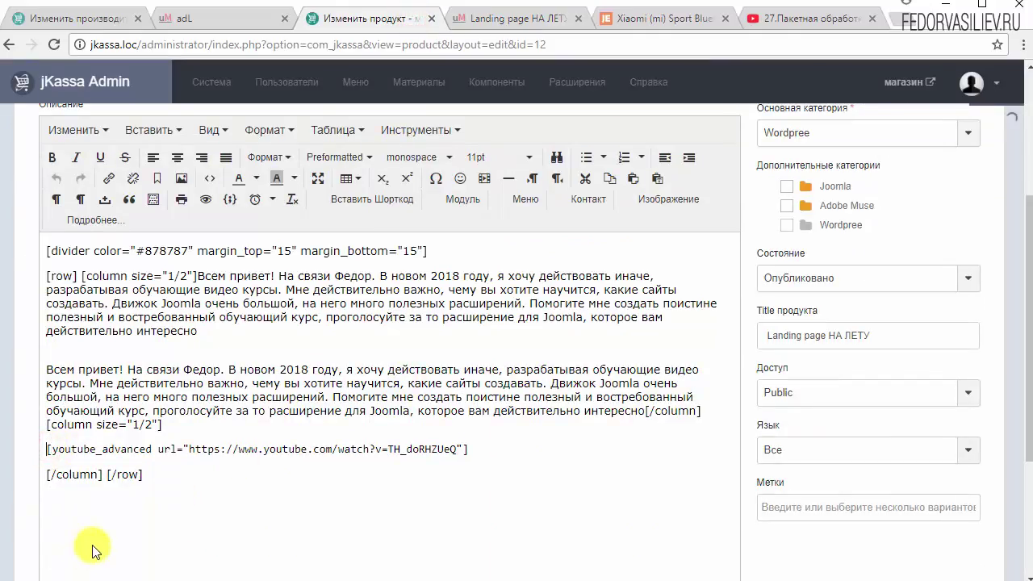
{"action": "key", "text": "BackSpace"}
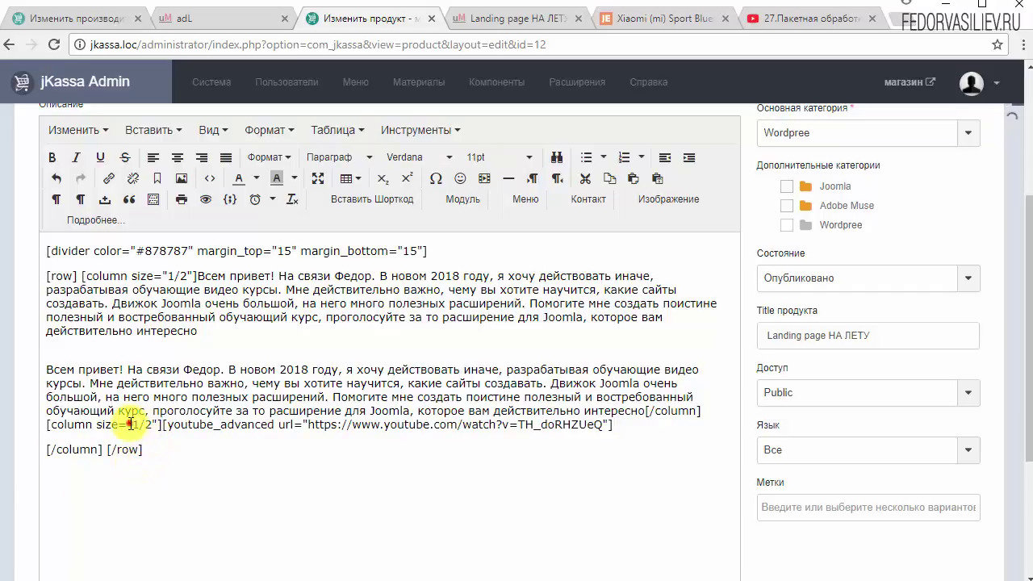
{"action": "left_click_drag", "start_coordinate": [129, 424], "coordinate": [288, 424]}
{"action": "left_click", "coordinate": [92, 434]}
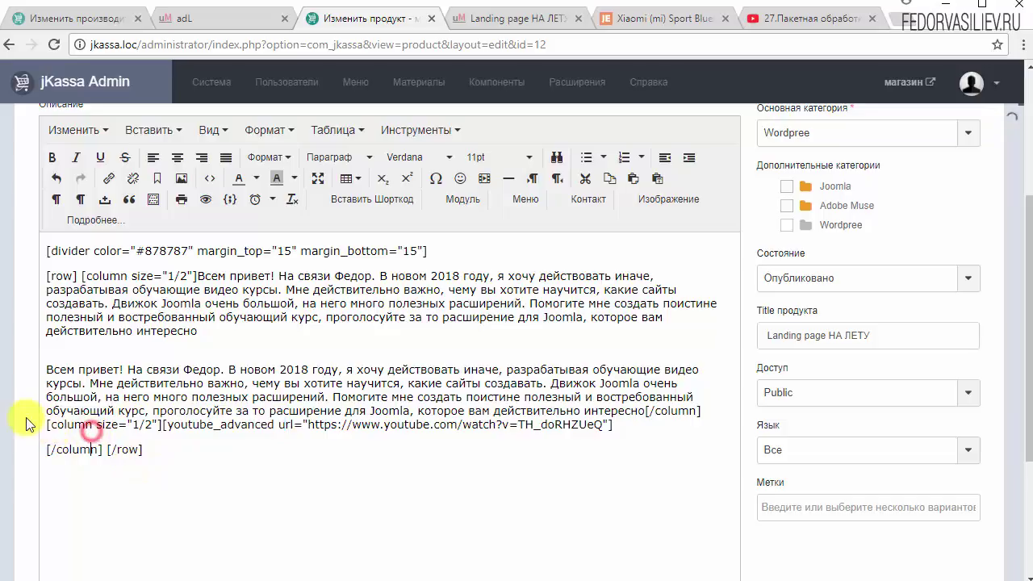
{"action": "left_click_drag", "start_coordinate": [151, 424], "coordinate": [166, 424]}
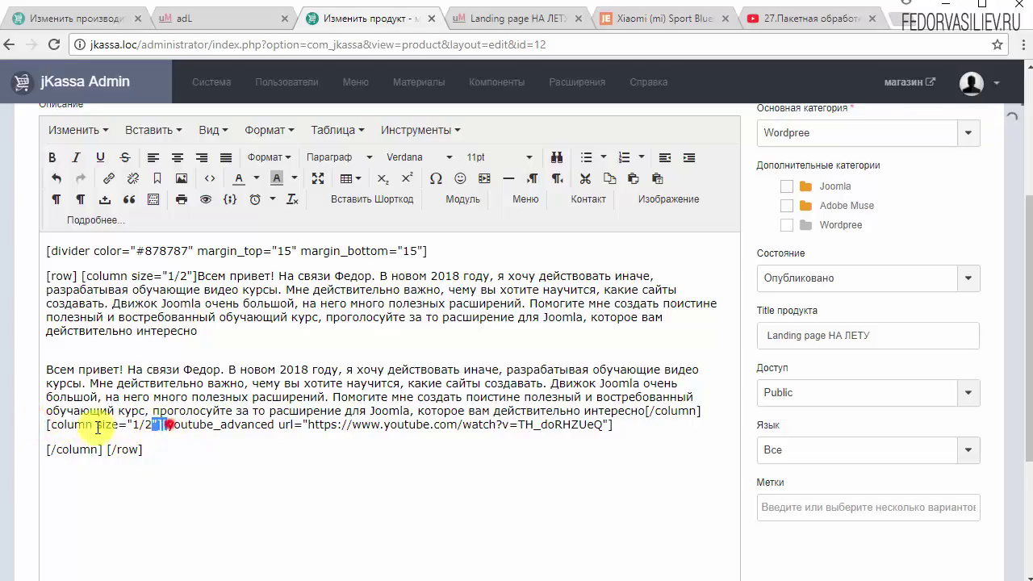
{"action": "left_click_drag", "start_coordinate": [97, 428], "coordinate": [38, 424]}
Save the product with the joined shortcode line and refresh its storefront page
{"action": "scroll", "coordinate": [51, 191], "scroll_direction": "up", "scroll_amount": 3}
{"action": "left_click", "coordinate": [60, 178]}
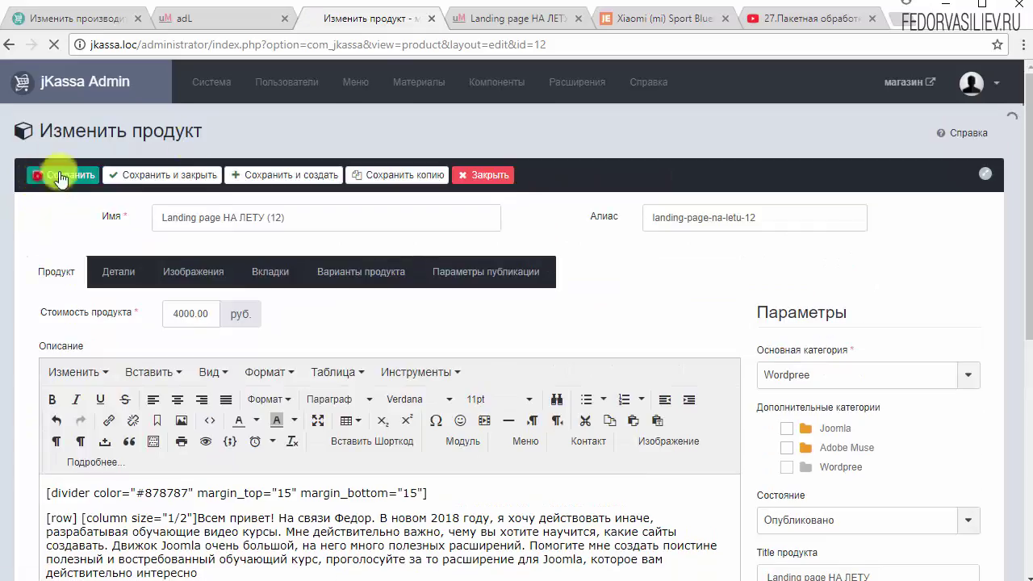
{"action": "key", "text": "ctrl+Tab"}
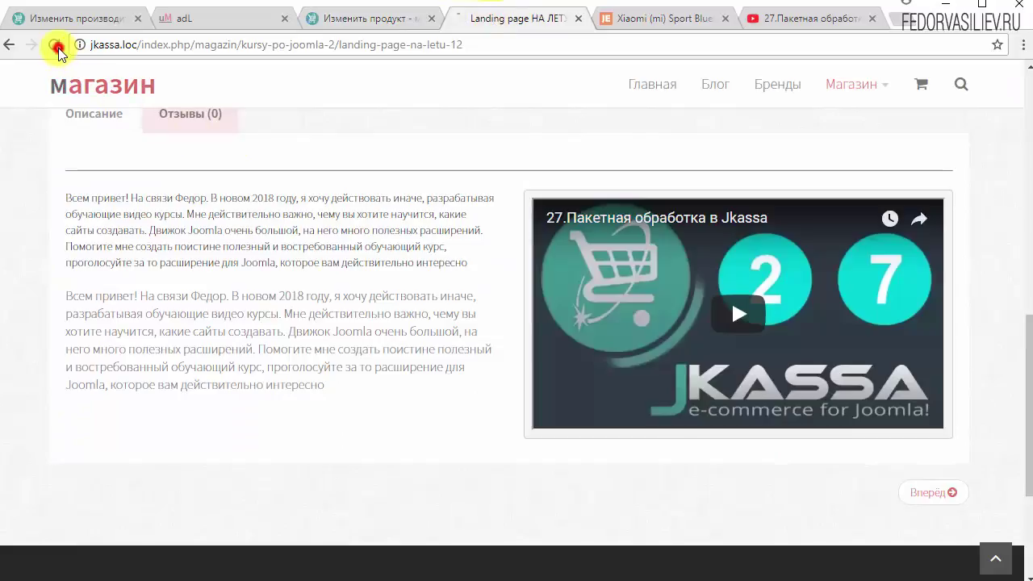
{"action": "left_click", "coordinate": [55, 46]}
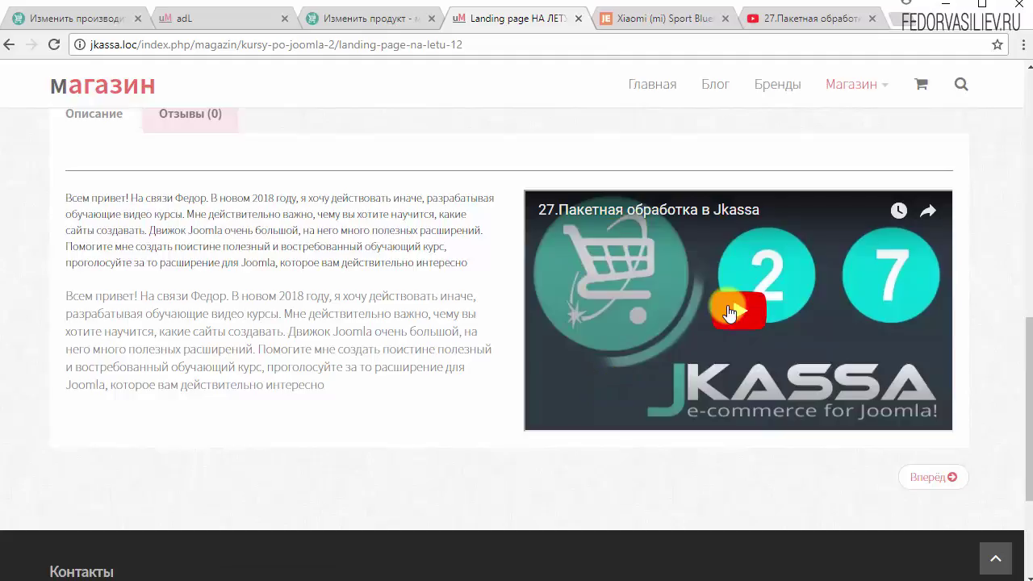
Switch the storefront product page to its Отзывы section and back to Описание to review the layout
{"action": "scroll", "coordinate": [345, 397], "scroll_direction": "up", "scroll_amount": 2}
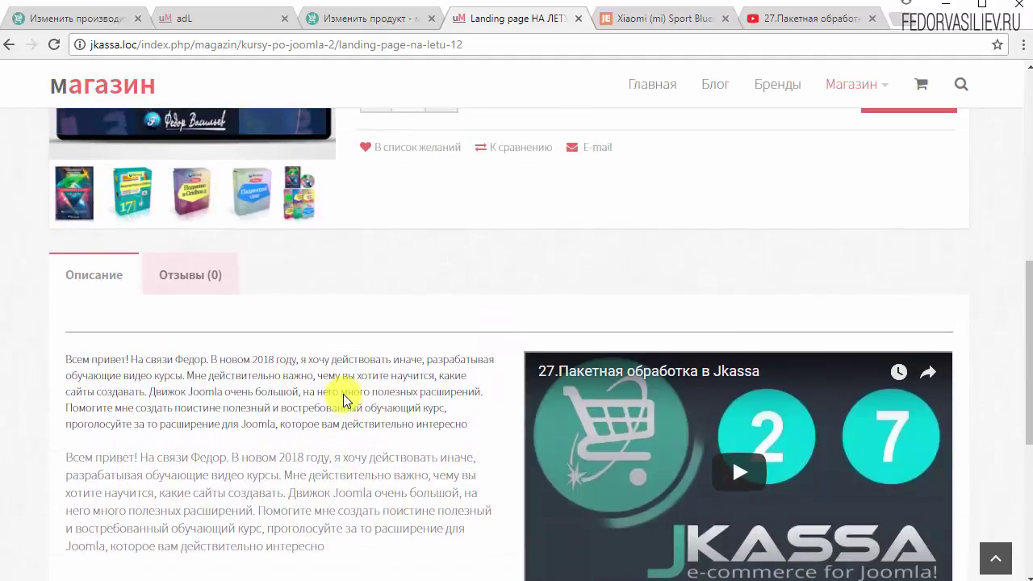
{"action": "left_click", "coordinate": [197, 283]}
{"action": "left_click", "coordinate": [133, 284]}
{"action": "scroll", "coordinate": [452, 353], "scroll_direction": "up", "scroll_amount": 2}
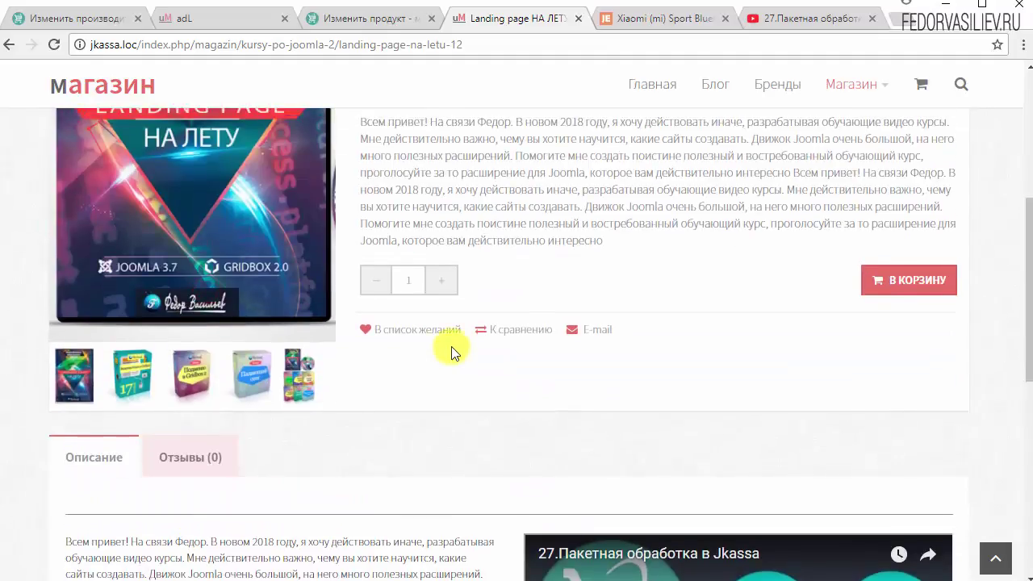
Play the embedded YouTube video on the storefront product page muted and try its full-screen view
{"action": "scroll", "coordinate": [451, 353], "scroll_direction": "up", "scroll_amount": 3}
{"action": "scroll", "coordinate": [451, 346], "scroll_direction": "down", "scroll_amount": 7}
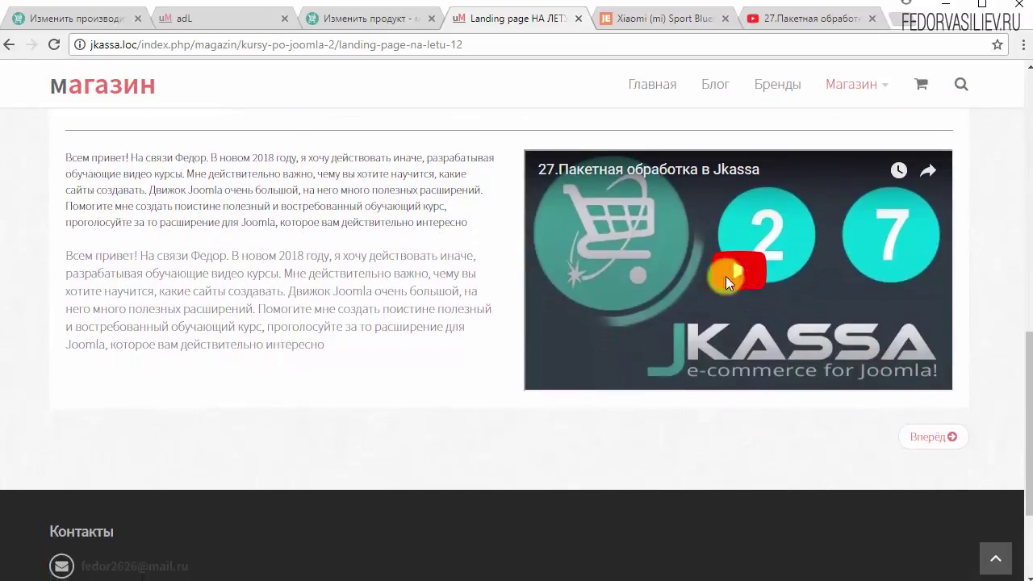
{"action": "left_click", "coordinate": [726, 276]}
{"action": "left_click", "coordinate": [586, 374]}
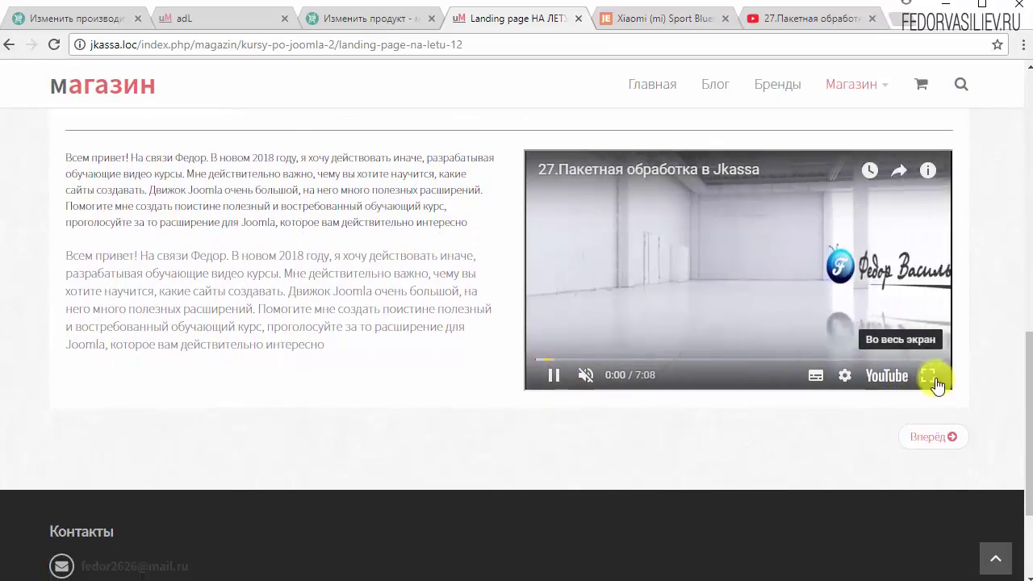
{"action": "left_click", "coordinate": [928, 375]}
{"action": "key", "text": "Escape"}
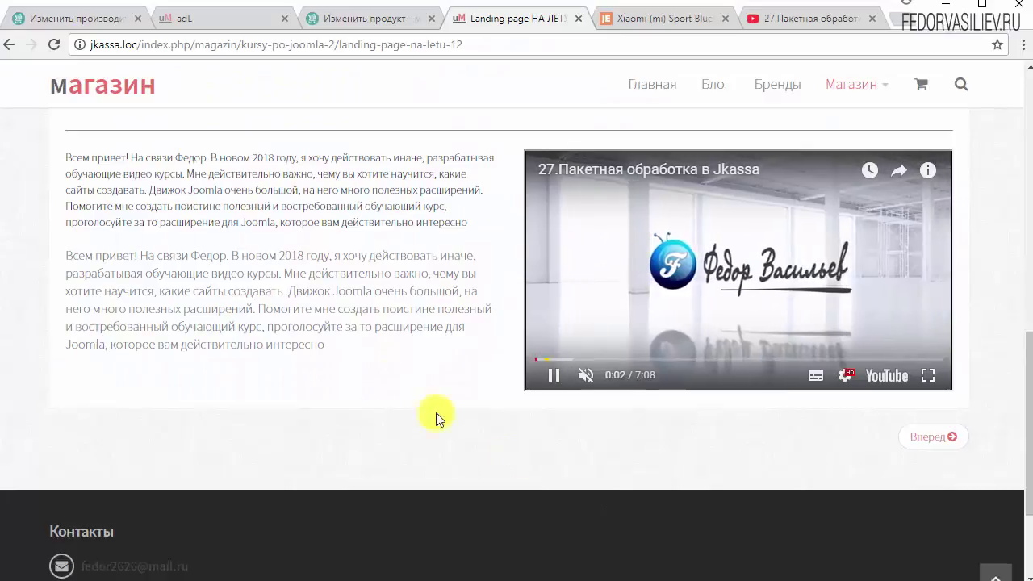
Copy the divider shortcode in the product description and paste it on its own line after the closing [/row] tag
{"action": "left_click", "coordinate": [403, 18]}
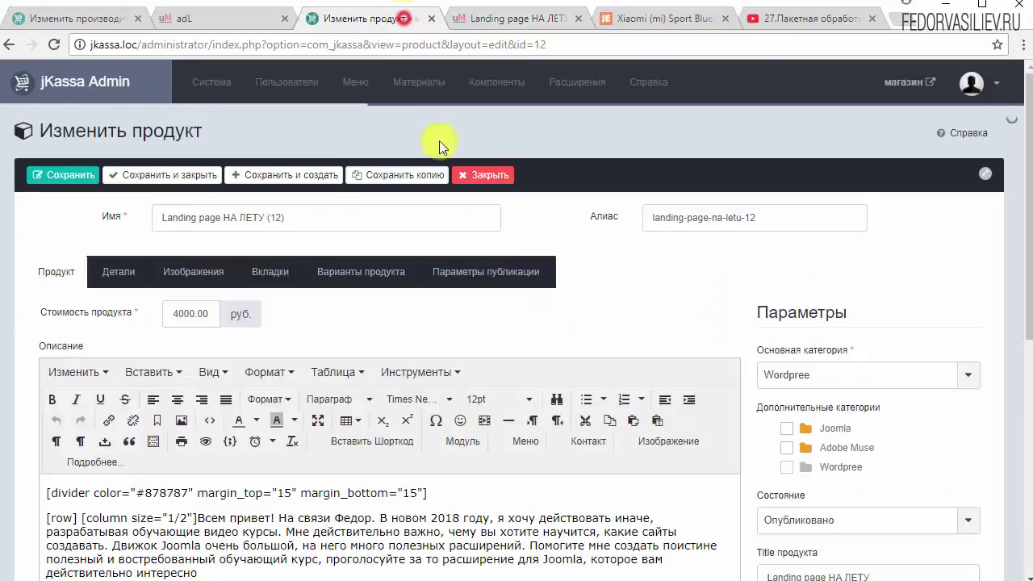
{"action": "scroll", "coordinate": [439, 143], "scroll_direction": "down", "scroll_amount": 3}
{"action": "left_click_drag", "start_coordinate": [443, 249], "coordinate": [46, 251]}
{"action": "key", "text": "ctrl+c"}
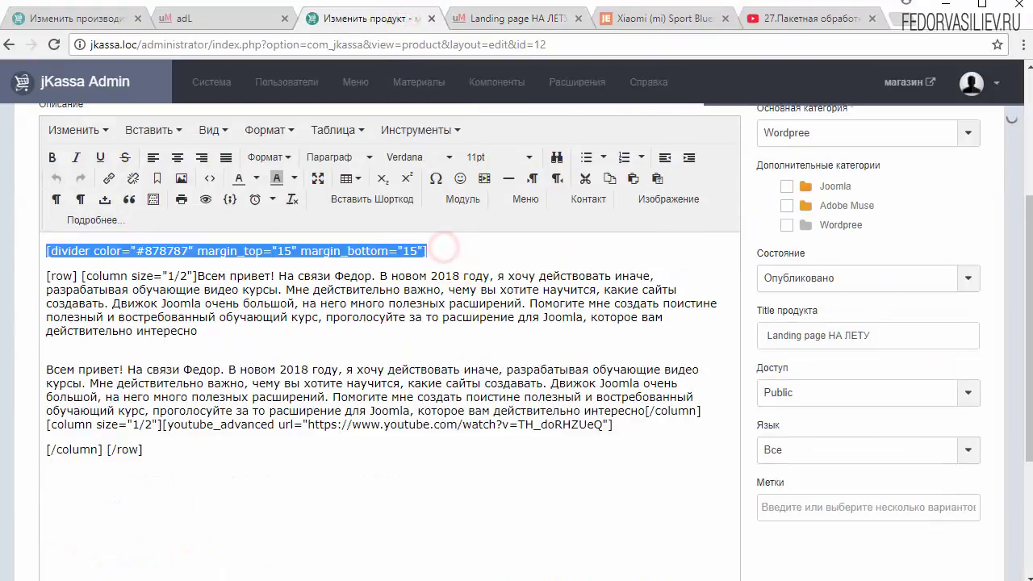
{"action": "left_click", "coordinate": [160, 453]}
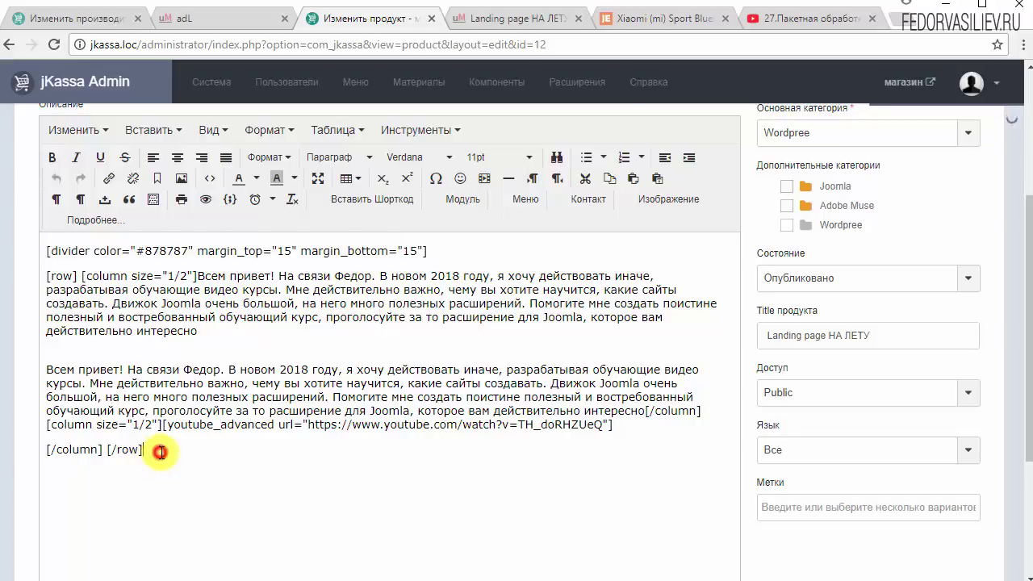
{"action": "key", "text": "ctrl+v"}
{"action": "scroll", "coordinate": [192, 452], "scroll_direction": "down", "scroll_amount": 1}
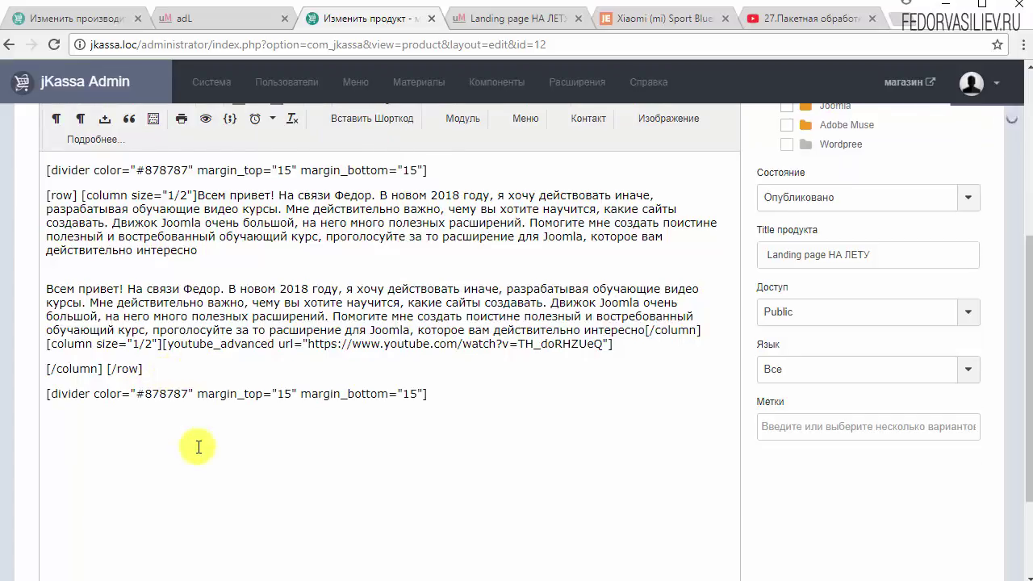
Save the product and check the second divider below the row on the refreshed storefront page
{"action": "scroll", "coordinate": [194, 368], "scroll_direction": "up", "scroll_amount": 3}
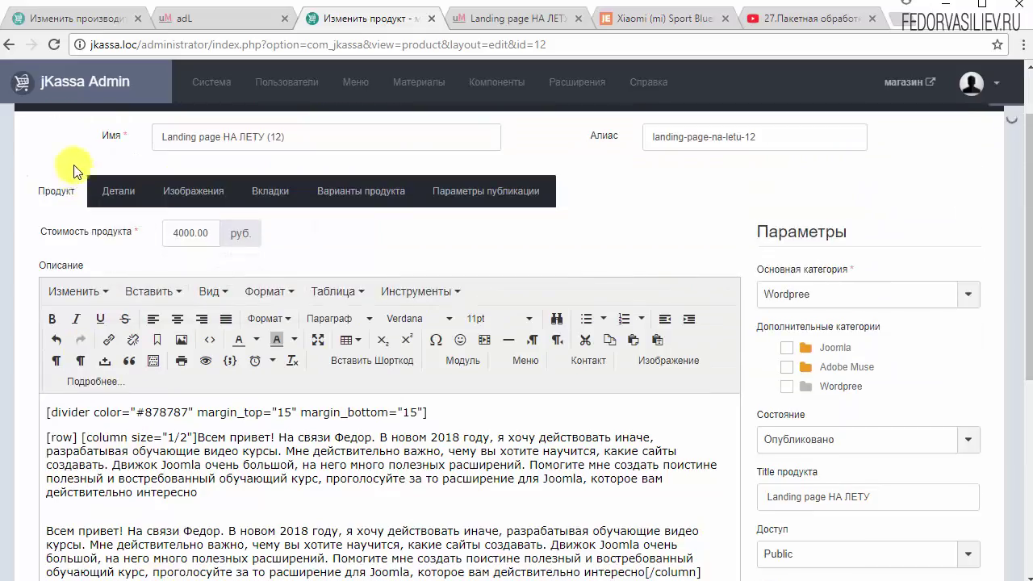
{"action": "scroll", "coordinate": [143, 367], "scroll_direction": "down", "scroll_amount": 2}
{"action": "scroll", "coordinate": [81, 250], "scroll_direction": "up", "scroll_amount": 3}
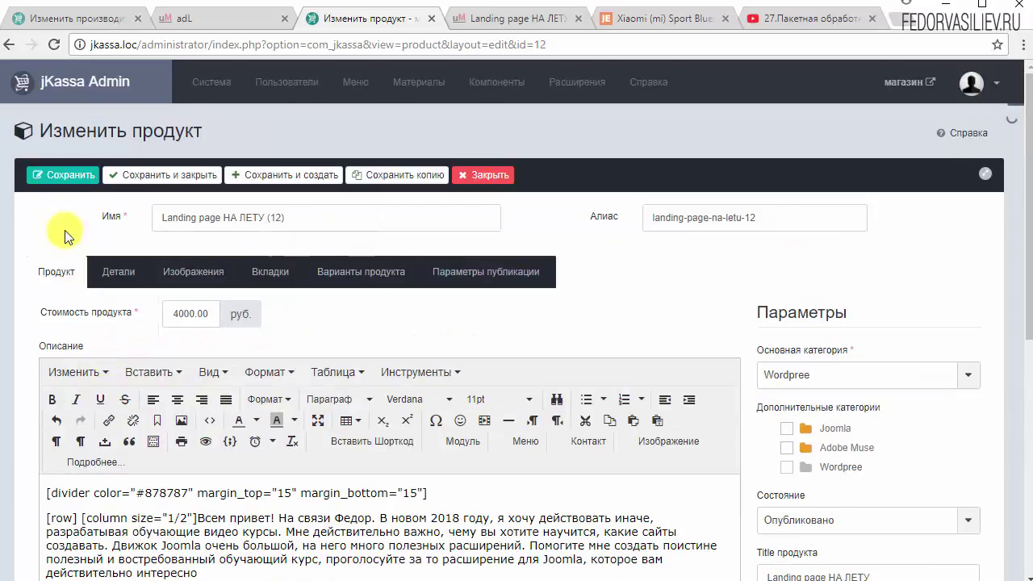
{"action": "left_click", "coordinate": [61, 175]}
{"action": "left_click", "coordinate": [474, 20]}
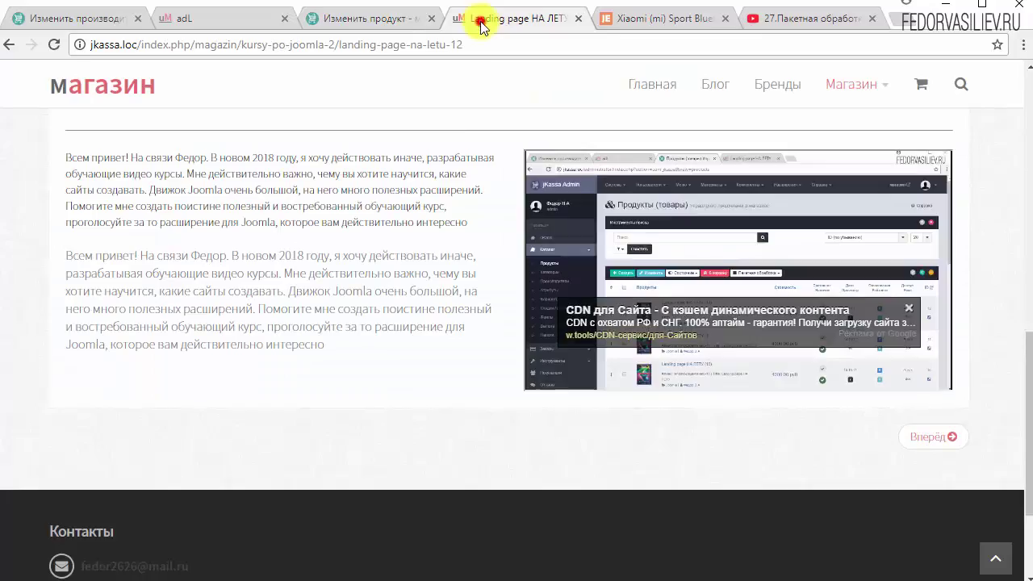
{"action": "left_click", "coordinate": [53, 45]}
{"action": "scroll", "coordinate": [359, 314], "scroll_direction": "down", "scroll_amount": 2}
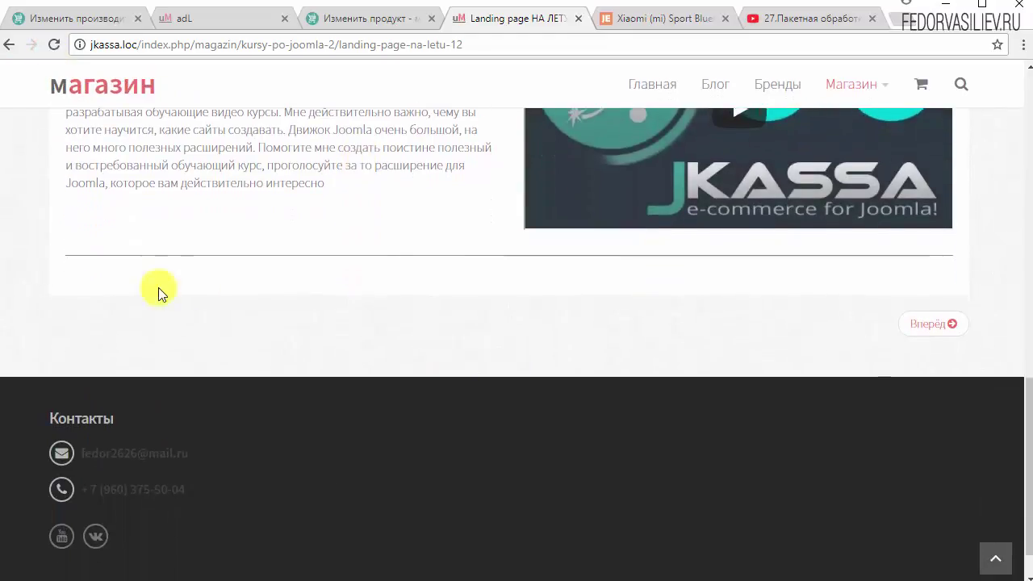
{"action": "scroll", "coordinate": [403, 369], "scroll_direction": "up", "scroll_amount": 4}
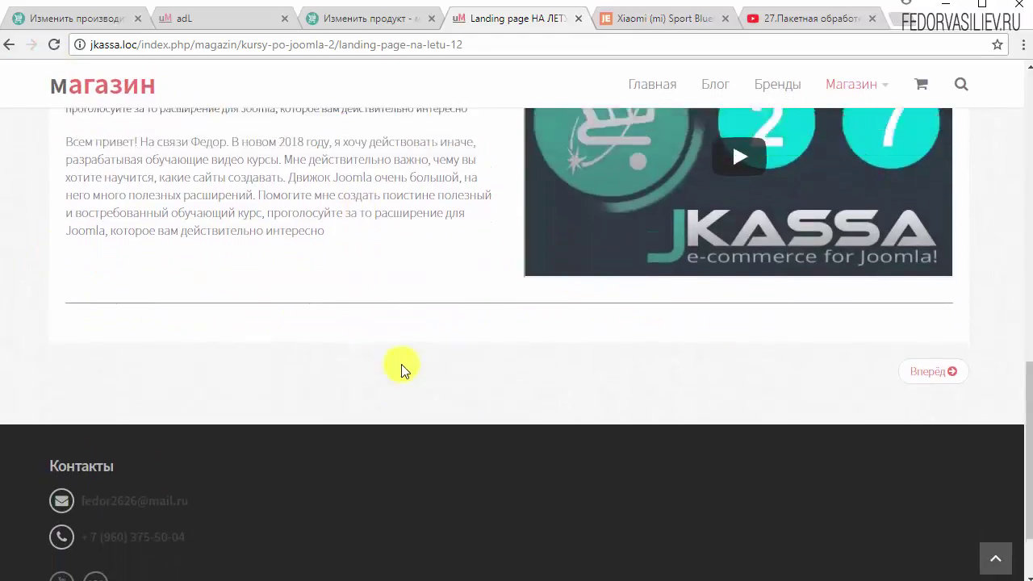
{"action": "scroll", "coordinate": [75, 378], "scroll_direction": "down", "scroll_amount": 1}
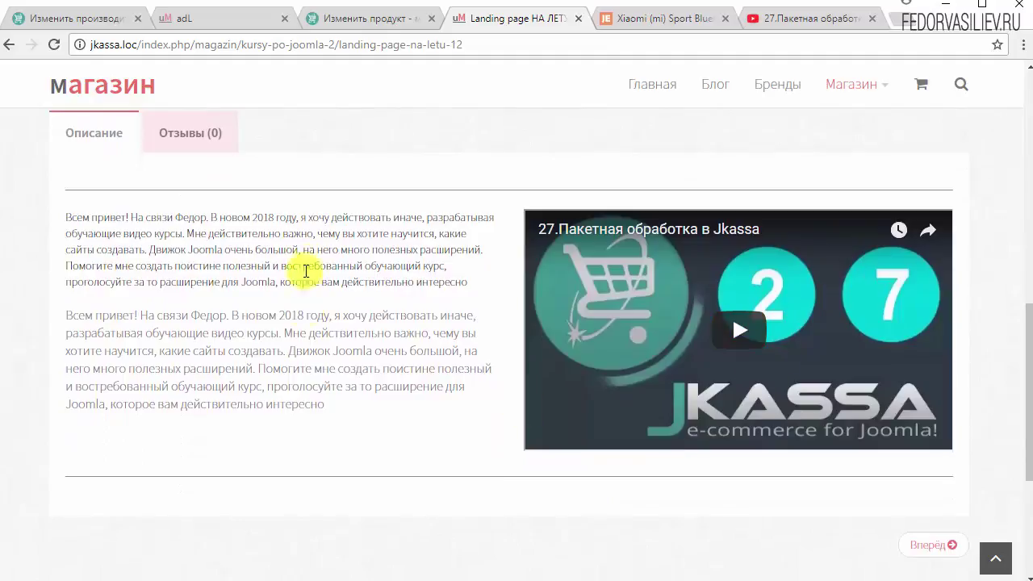
Return to the product editor and add an empty line after the second divider shortcode
{"action": "left_click", "coordinate": [359, 20]}
{"action": "scroll", "coordinate": [449, 501], "scroll_direction": "down", "scroll_amount": 2}
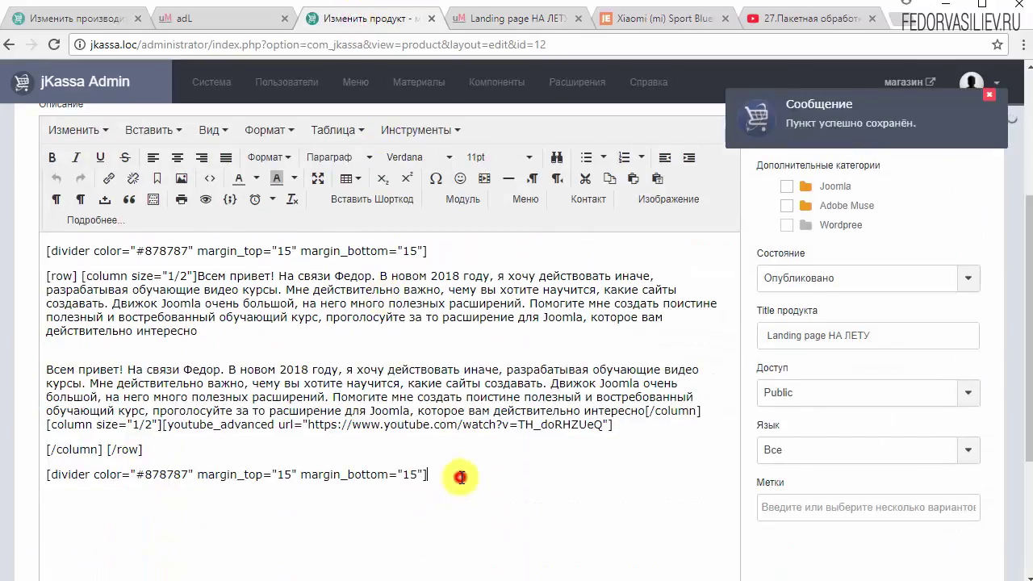
{"action": "key", "text": "Return"}
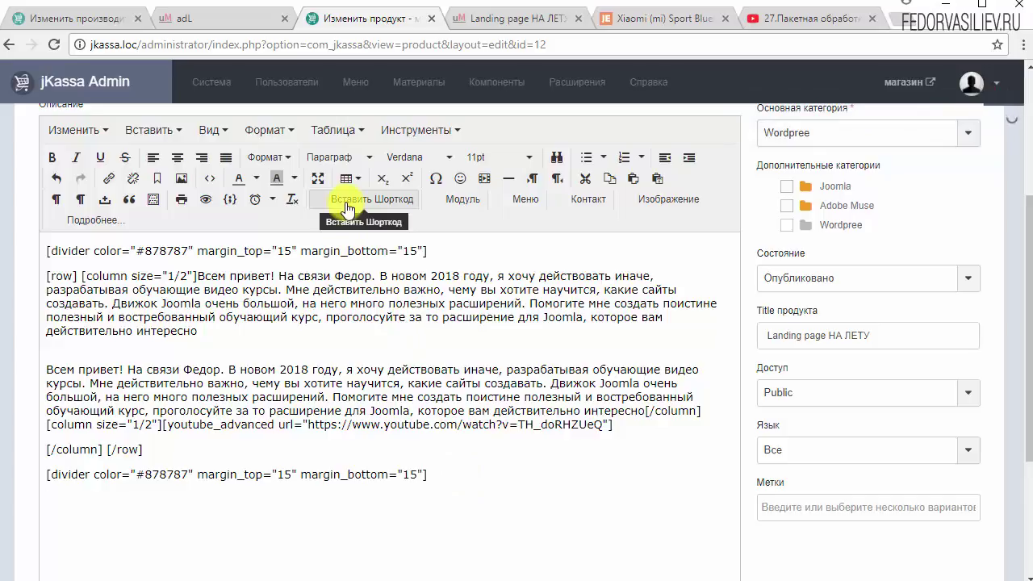
Examine the countdown timer and drop cap text blocks in the description of the Xiaomi reference product page
{"action": "left_click", "coordinate": [701, 21]}
{"action": "scroll", "coordinate": [569, 203], "scroll_direction": "down", "scroll_amount": 5}
{"action": "left_click_drag", "start_coordinate": [446, 291], "coordinate": [337, 280]}
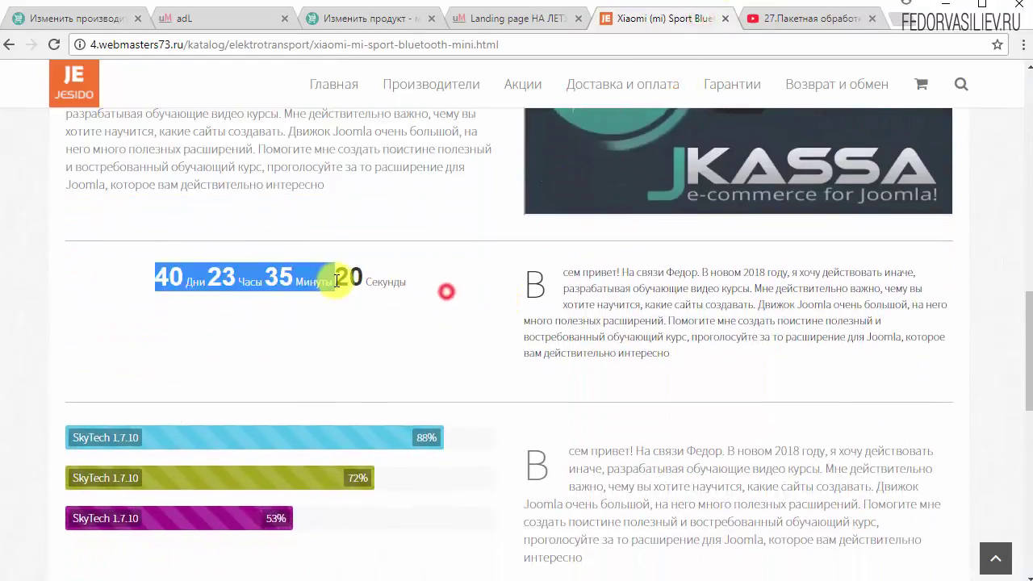
{"action": "left_click_drag", "start_coordinate": [527, 272], "coordinate": [565, 300]}
{"action": "scroll", "coordinate": [415, 406], "scroll_direction": "up", "scroll_amount": 3}
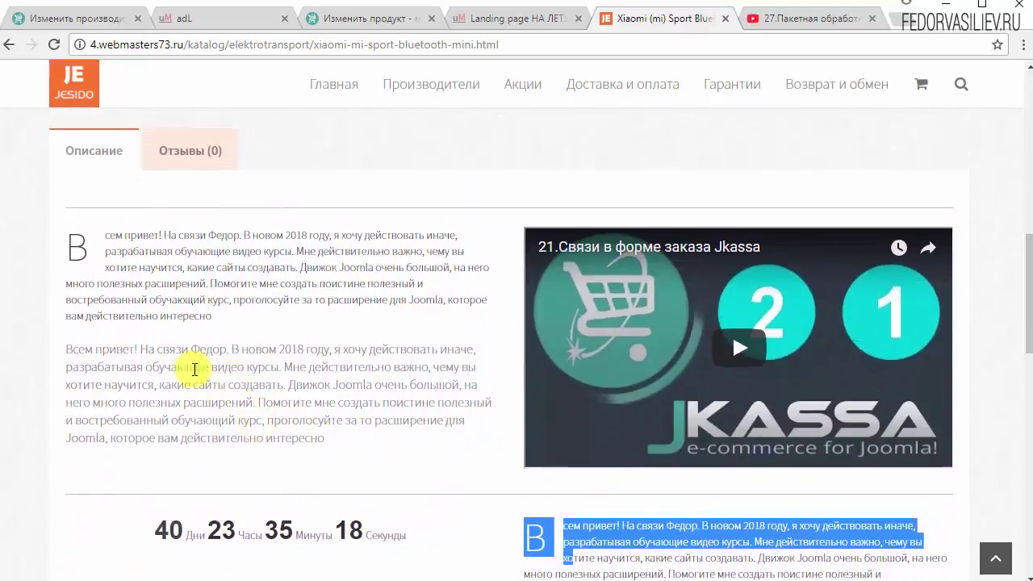
{"action": "scroll", "coordinate": [193, 370], "scroll_direction": "up", "scroll_amount": 1}
{"action": "left_click_drag", "start_coordinate": [117, 307], "coordinate": [77, 286]}
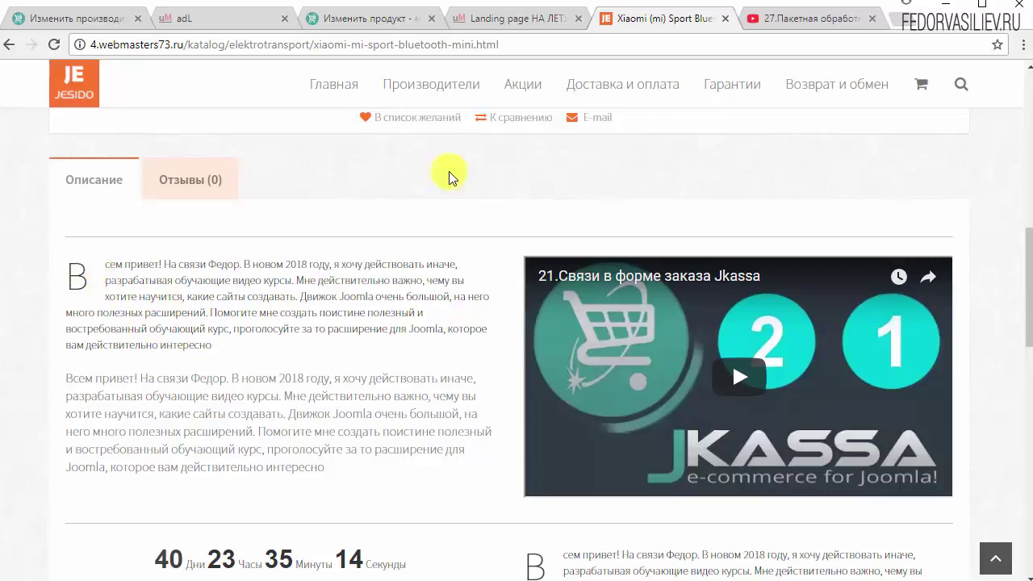
Examine the opening word of the first column's text on the Landing page НА ЛЕТУ storefront page
{"action": "left_click", "coordinate": [522, 20]}
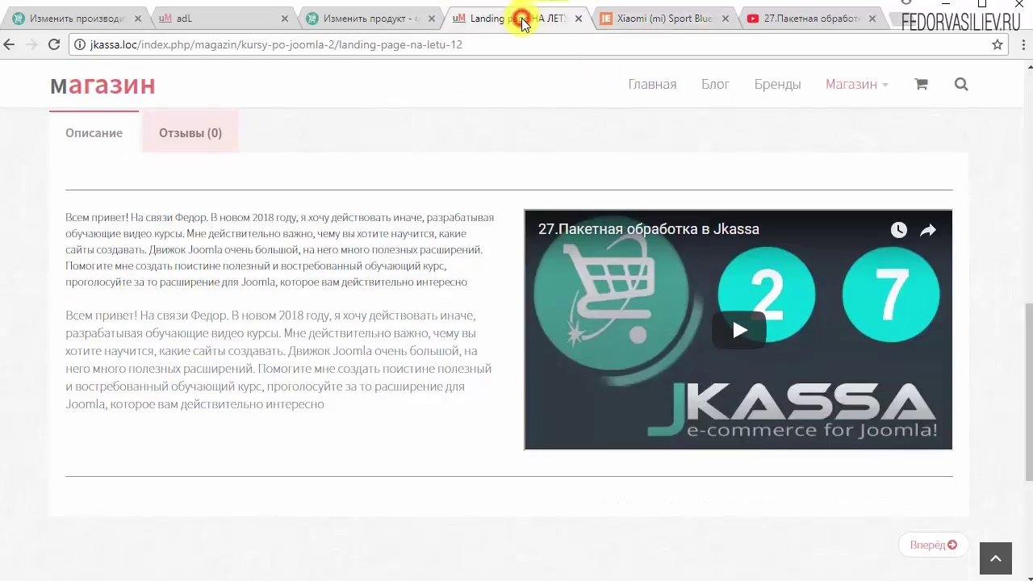
{"action": "left_click", "coordinate": [391, 19]}
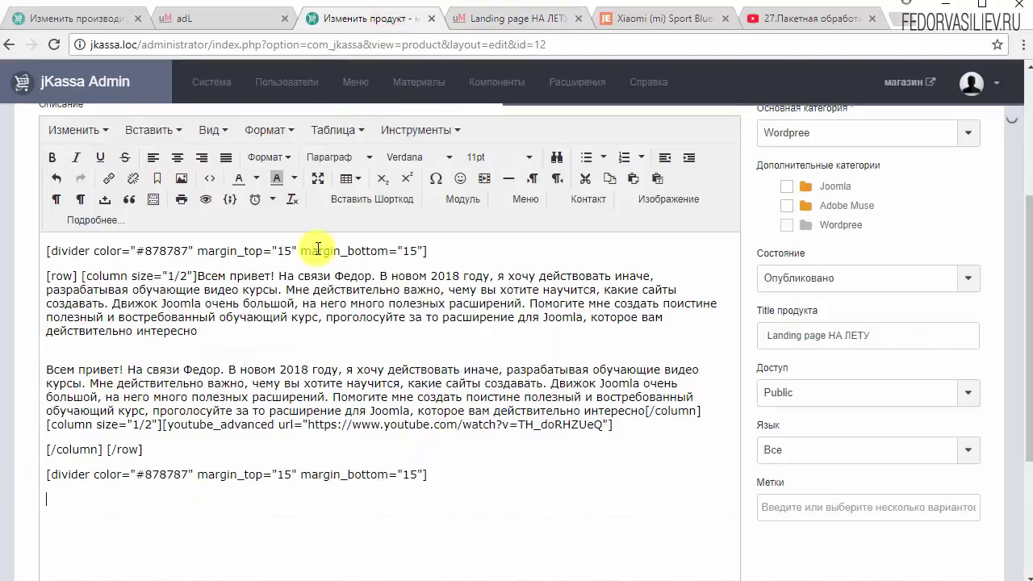
{"action": "left_click", "coordinate": [494, 19]}
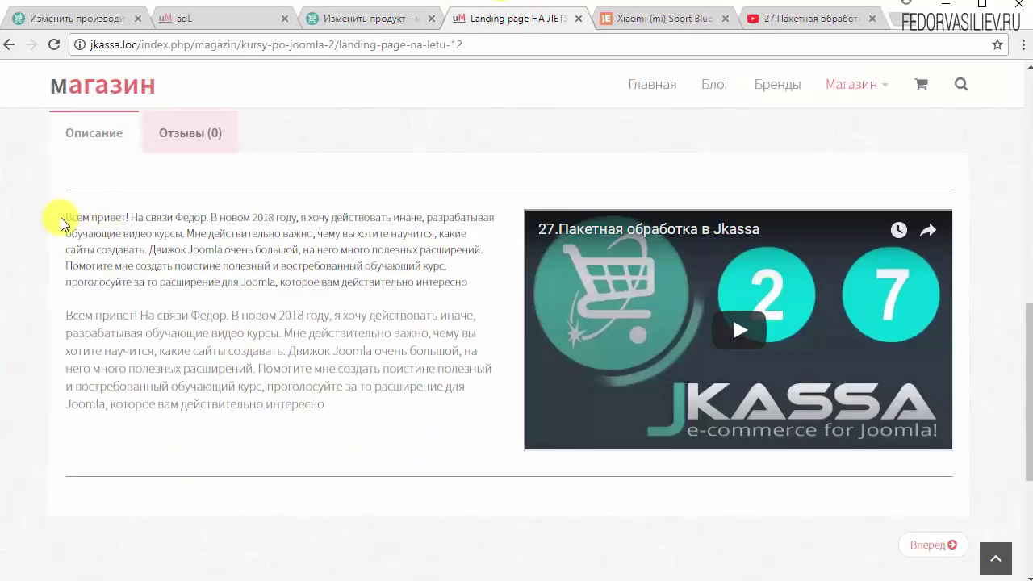
{"action": "left_click_drag", "start_coordinate": [65, 217], "coordinate": [132, 217]}
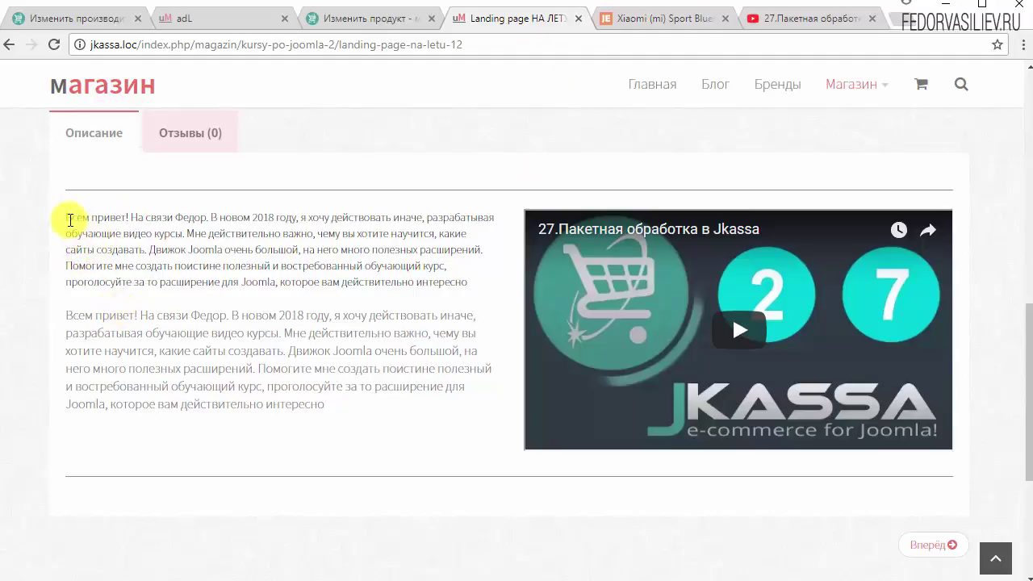
Delete the first letter В from the first column's text in the editor and open the Буквица shortcode for that spot
{"action": "key", "text": "ctrl+shift+Tab"}
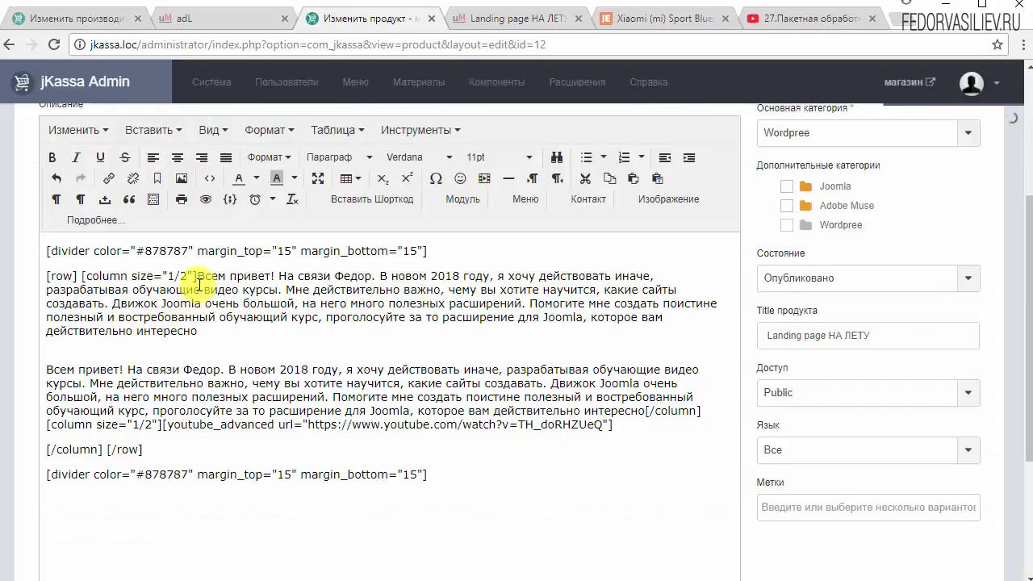
{"action": "left_click", "coordinate": [202, 275]}
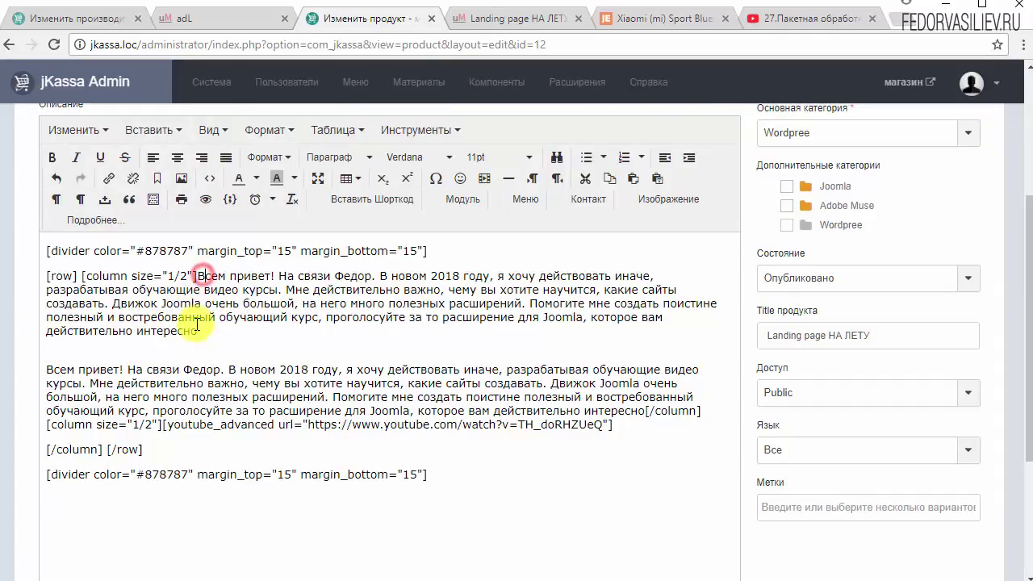
{"action": "key", "text": "BackSpace"}
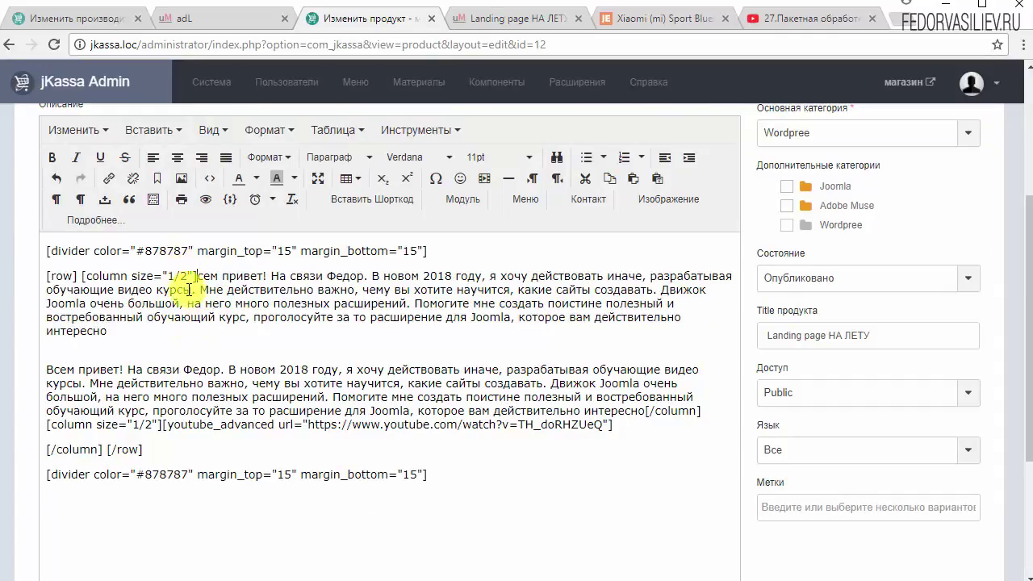
{"action": "left_click", "coordinate": [374, 206]}
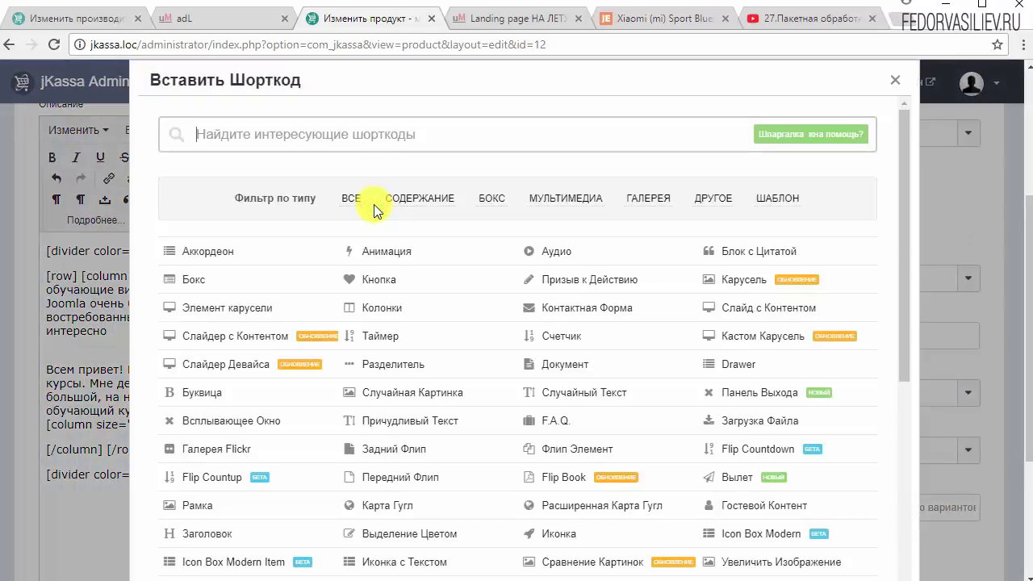
{"action": "left_click", "coordinate": [418, 200]}
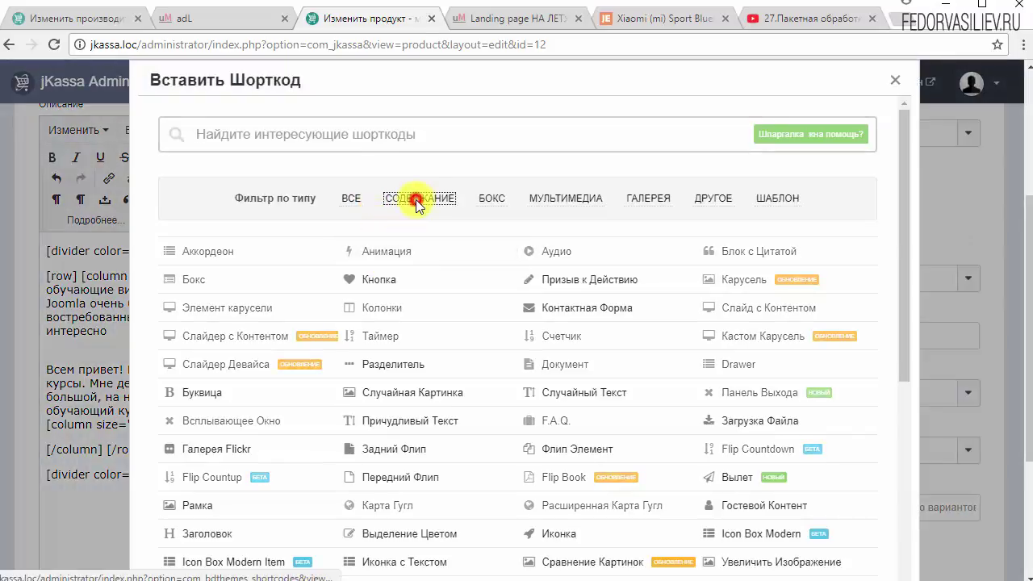
{"action": "left_click", "coordinate": [197, 393]}
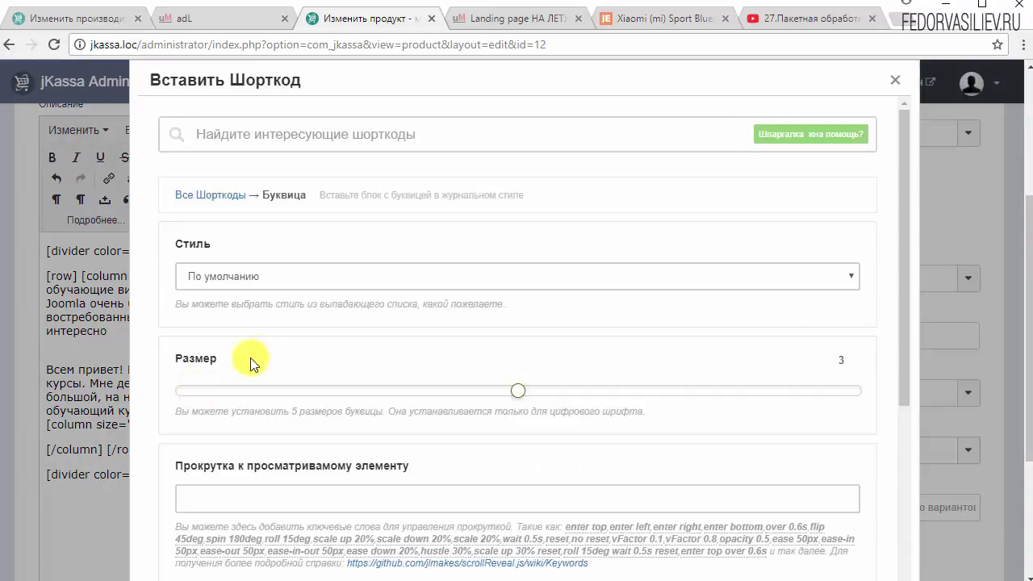
Replace the drop cap shortcode's content with В and preview it
{"action": "scroll", "coordinate": [295, 328], "scroll_direction": "down", "scroll_amount": 5}
{"action": "left_click_drag", "start_coordinate": [209, 429], "coordinate": [145, 435]}
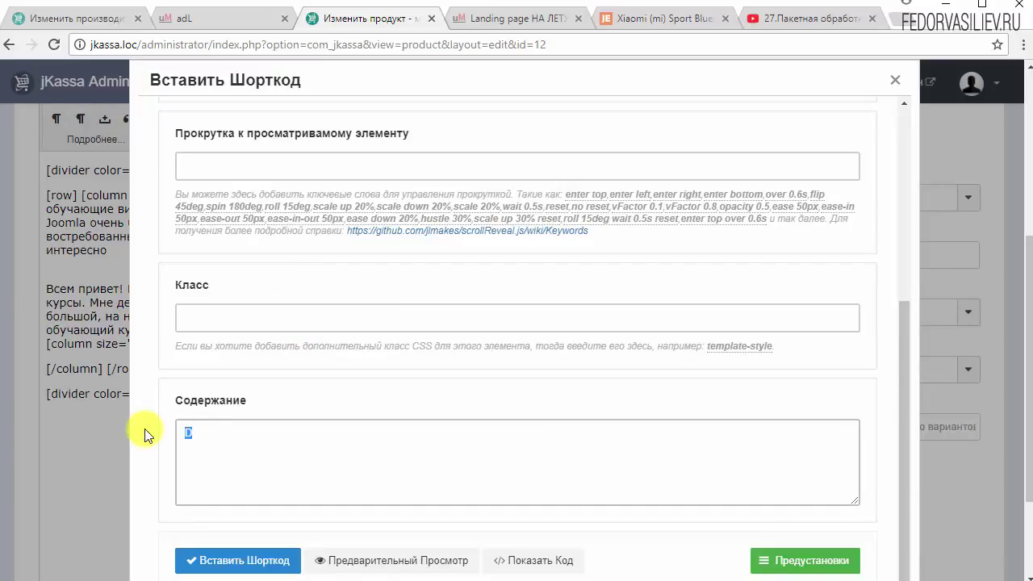
{"action": "type", "text": "B"}
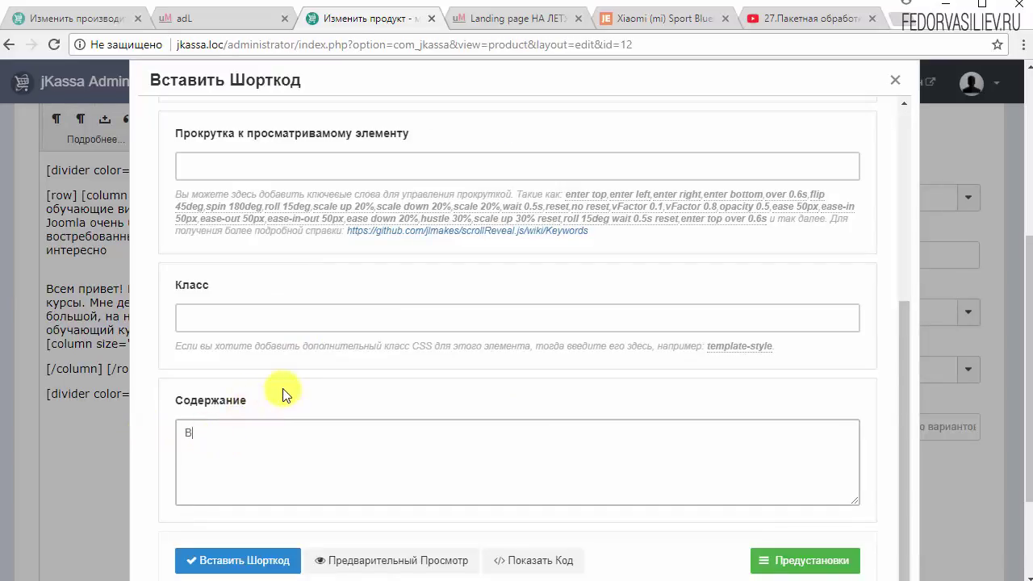
{"action": "left_click", "coordinate": [367, 564]}
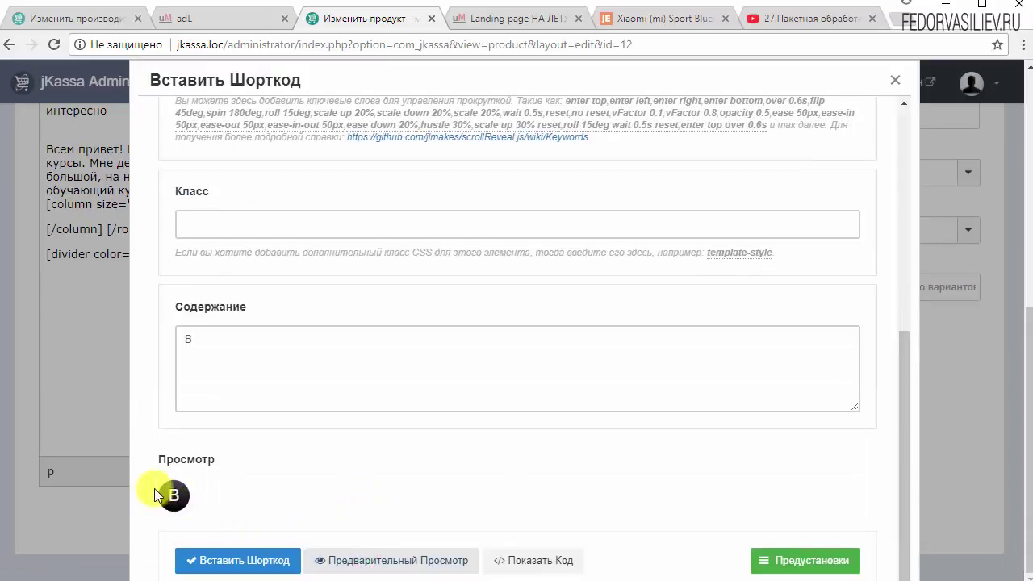
Try the Простой style for the drop cap and check its preview
{"action": "scroll", "coordinate": [334, 396], "scroll_direction": "up", "scroll_amount": 5}
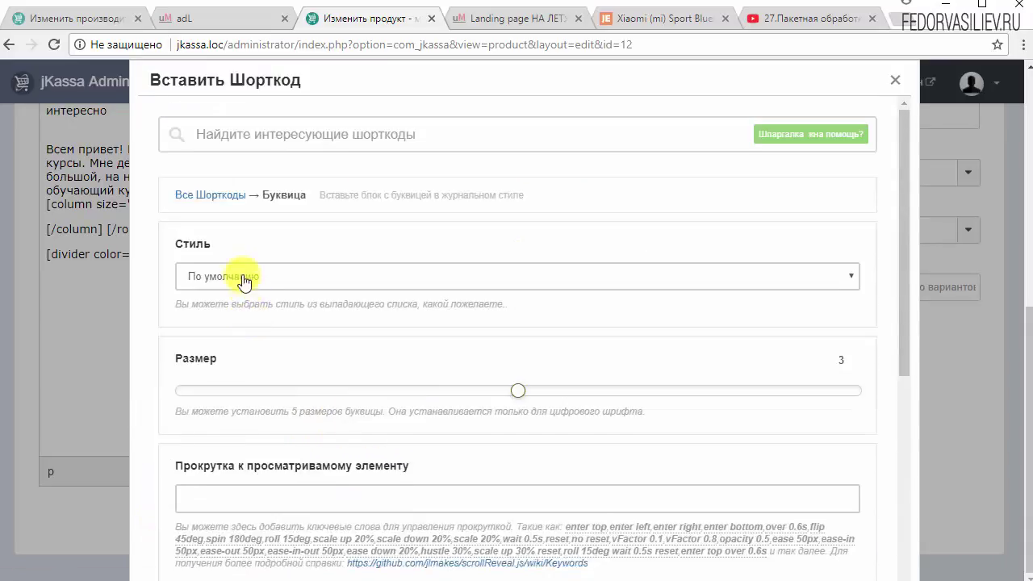
{"action": "left_click", "coordinate": [213, 279]}
{"action": "left_click", "coordinate": [233, 339]}
{"action": "scroll", "coordinate": [272, 397], "scroll_direction": "down", "scroll_amount": 5}
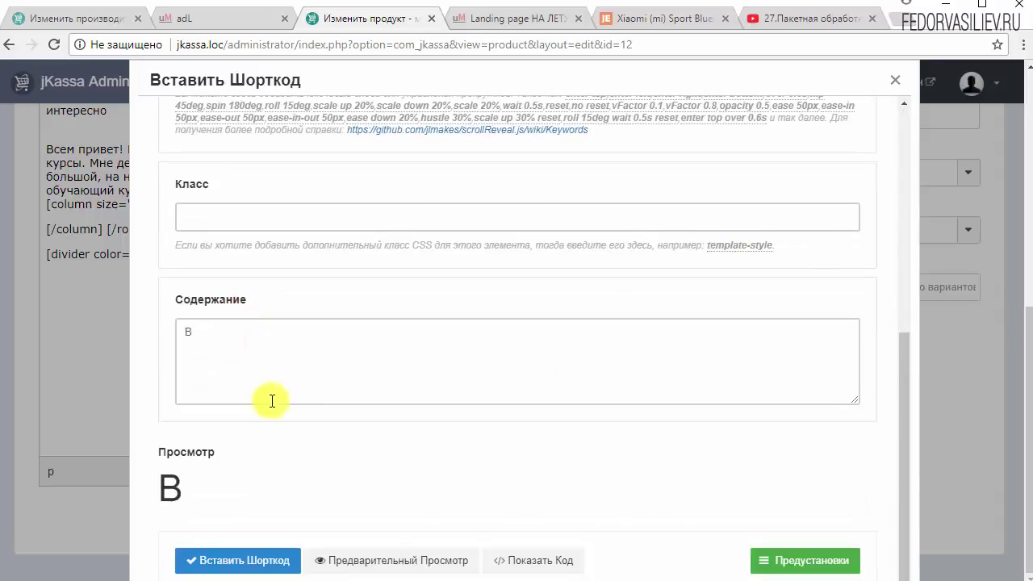
Set the drop cap's style to Светлый and check its preview
{"action": "scroll", "coordinate": [177, 452], "scroll_direction": "up", "scroll_amount": 4}
{"action": "left_click", "coordinate": [211, 169]}
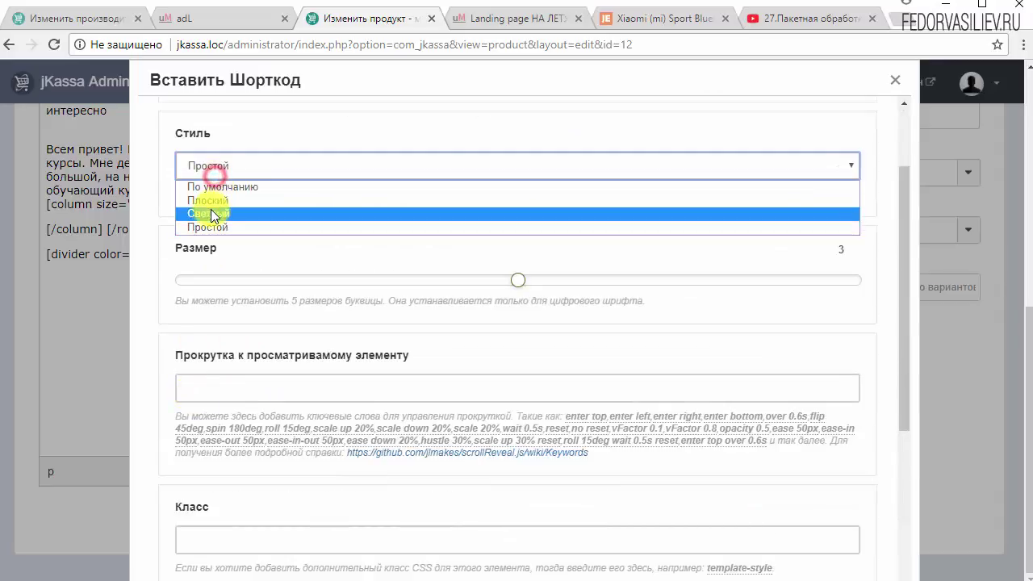
{"action": "left_click", "coordinate": [213, 212]}
{"action": "scroll", "coordinate": [261, 406], "scroll_direction": "down", "scroll_amount": 5}
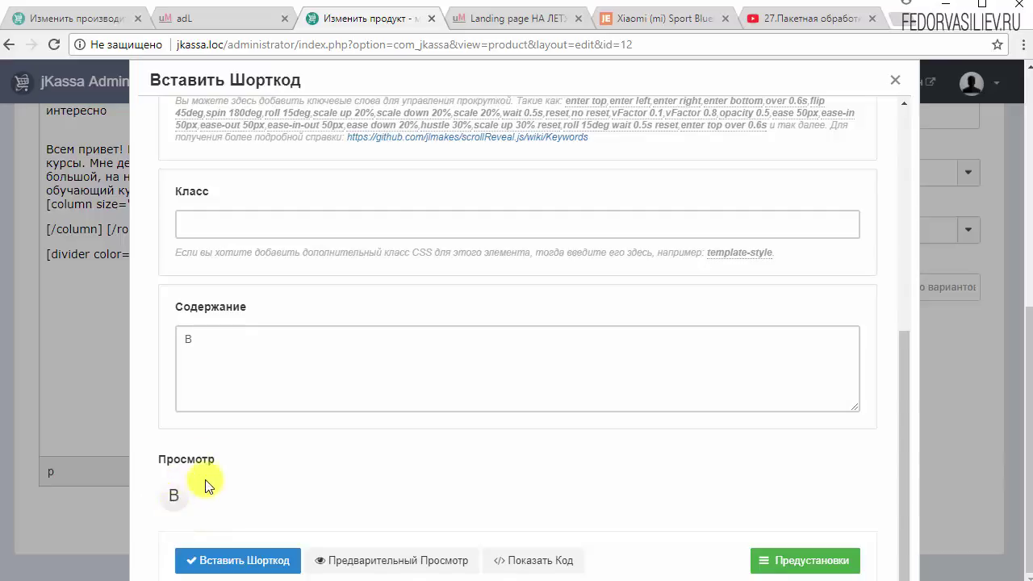
Set the drop cap's style to Простой, check its preview, and insert the shortcode into the product description
{"action": "scroll", "coordinate": [210, 485], "scroll_direction": "up", "scroll_amount": 5}
{"action": "left_click", "coordinate": [217, 278]}
{"action": "left_click", "coordinate": [219, 340]}
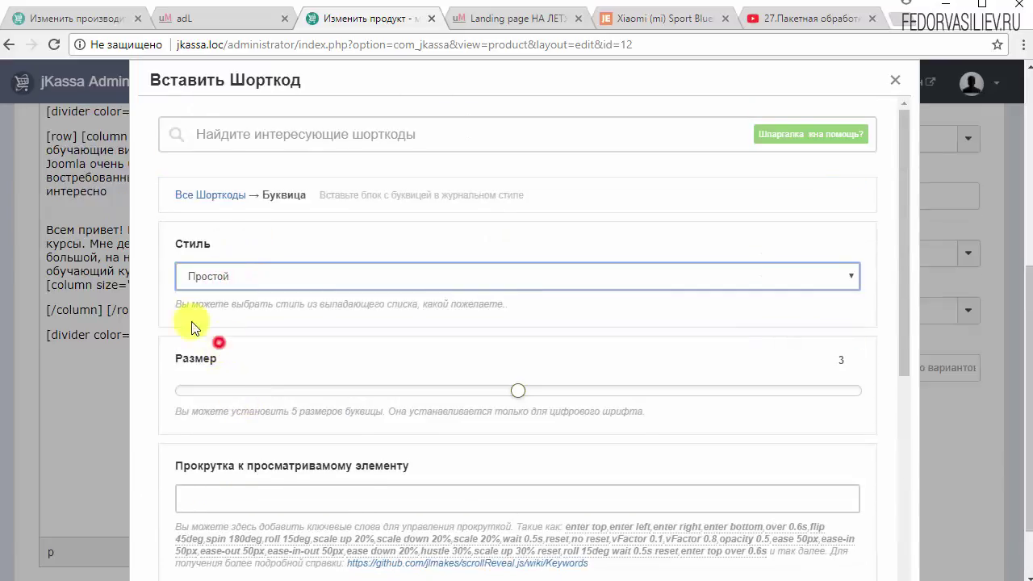
{"action": "scroll", "coordinate": [311, 365], "scroll_direction": "down", "scroll_amount": 5}
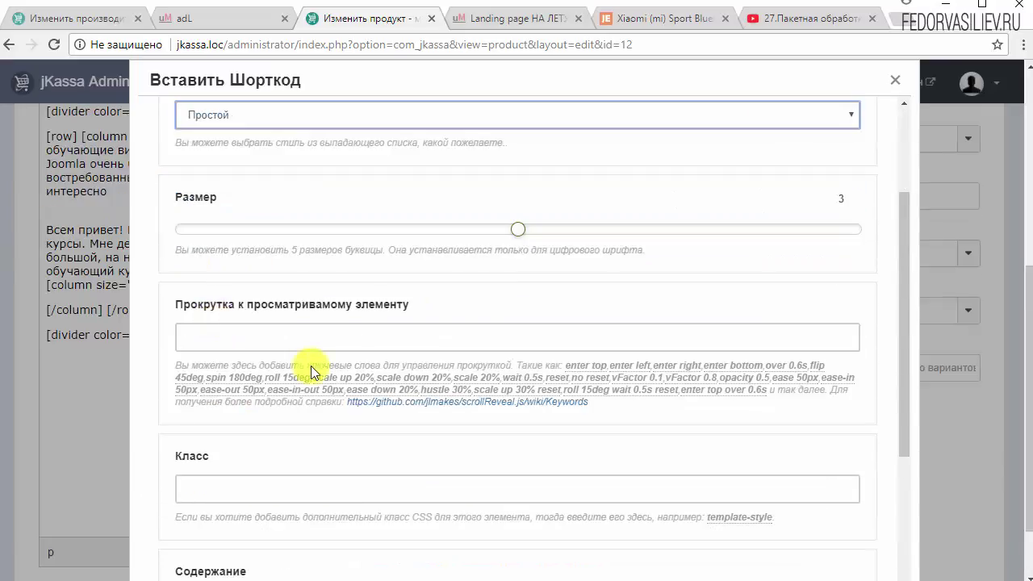
{"action": "scroll", "coordinate": [330, 333], "scroll_direction": "up", "scroll_amount": 5}
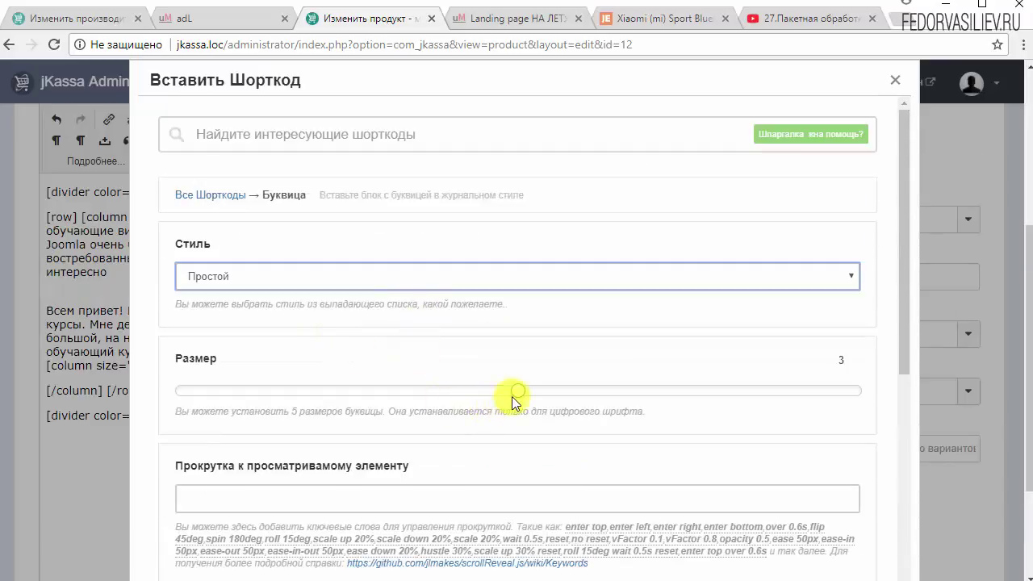
{"action": "scroll", "coordinate": [242, 286], "scroll_direction": "down", "scroll_amount": 5}
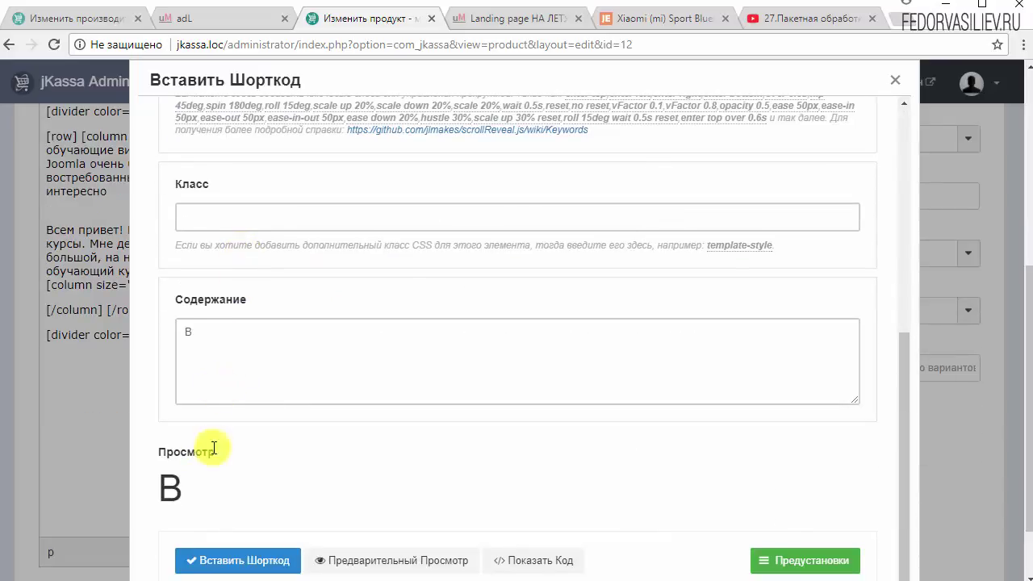
{"action": "left_click", "coordinate": [230, 560]}
Examine the inserted dropcap shortcode and the letter it encloses at the start of the first column
{"action": "scroll", "coordinate": [226, 489], "scroll_direction": "up", "scroll_amount": 3}
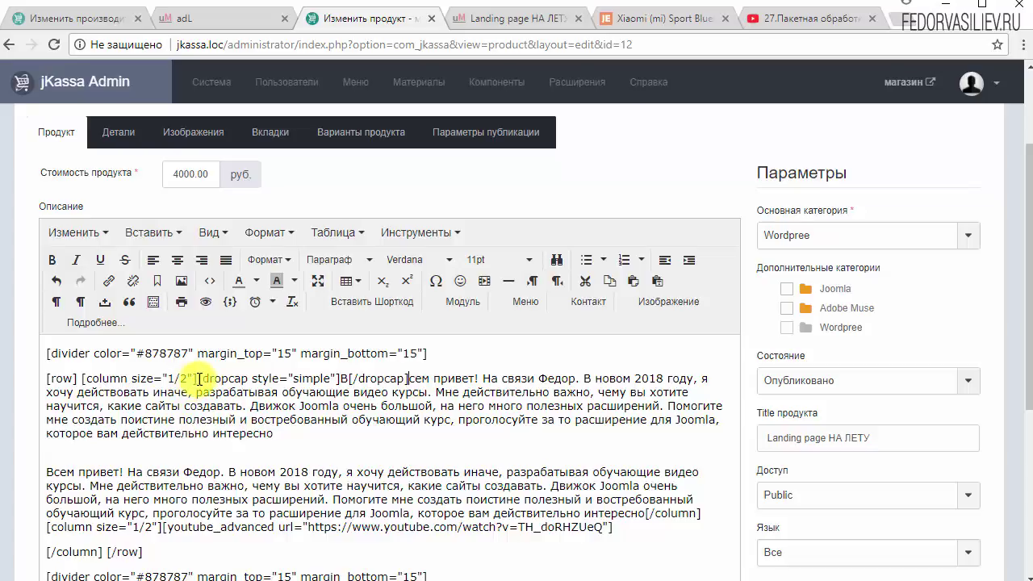
{"action": "left_click", "coordinate": [199, 378]}
{"action": "key", "text": "shift+End"}
{"action": "key", "text": "shift+Home"}
{"action": "left_click", "coordinate": [199, 379]}
{"action": "left_click_drag", "start_coordinate": [199, 378], "coordinate": [411, 379]}
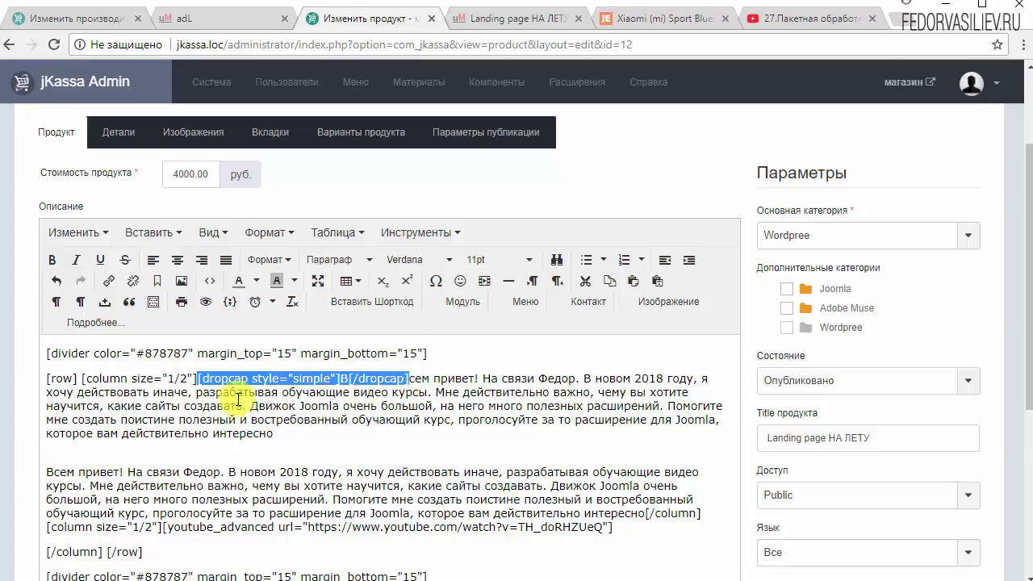
{"action": "left_click", "coordinate": [322, 387]}
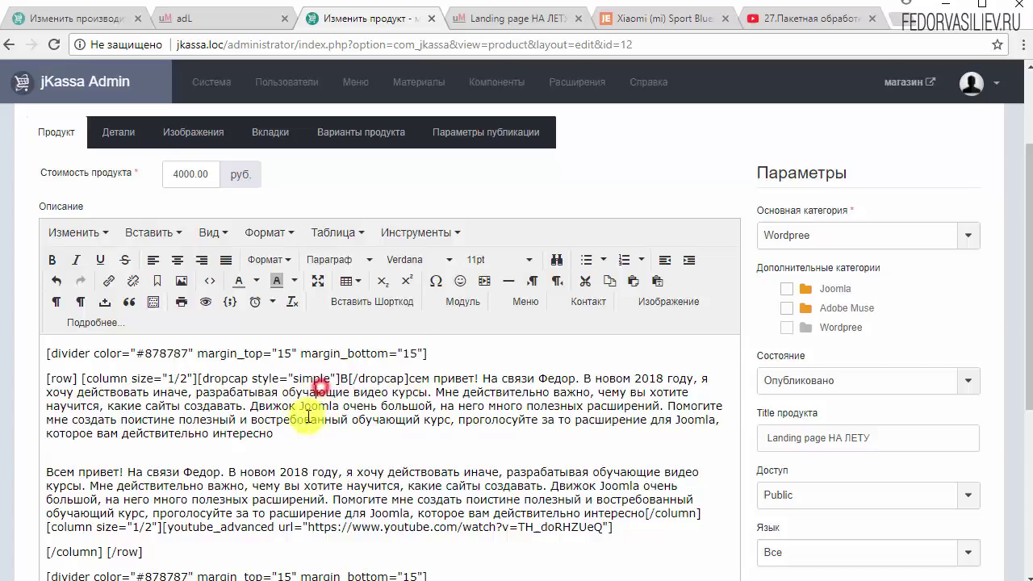
{"action": "double_click", "coordinate": [343, 378]}
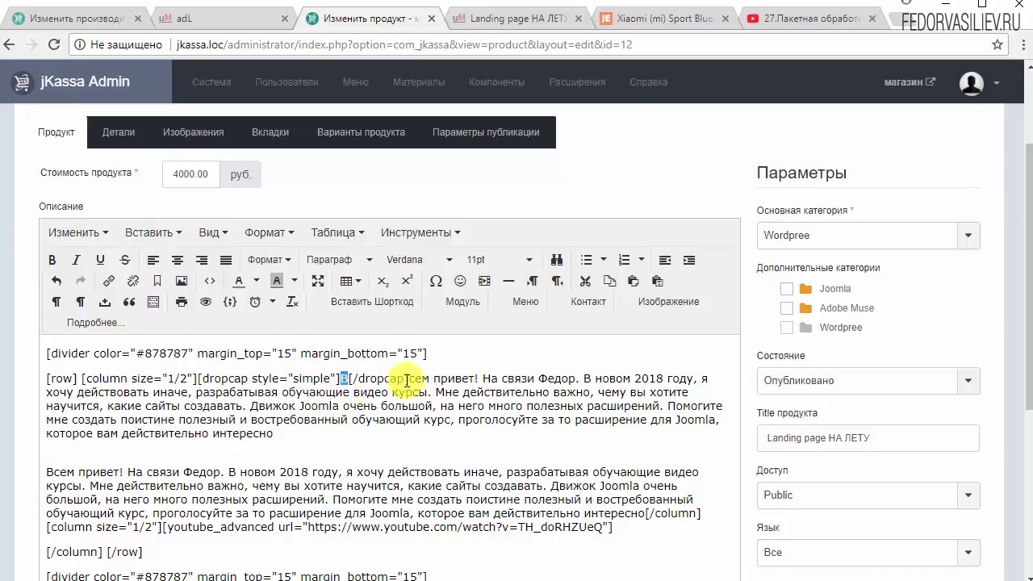
{"action": "left_click", "coordinate": [433, 369]}
Save the product and reload its storefront page to check the drop cap in the description
{"action": "scroll", "coordinate": [148, 246], "scroll_direction": "up", "scroll_amount": 2}
{"action": "left_click", "coordinate": [65, 174]}
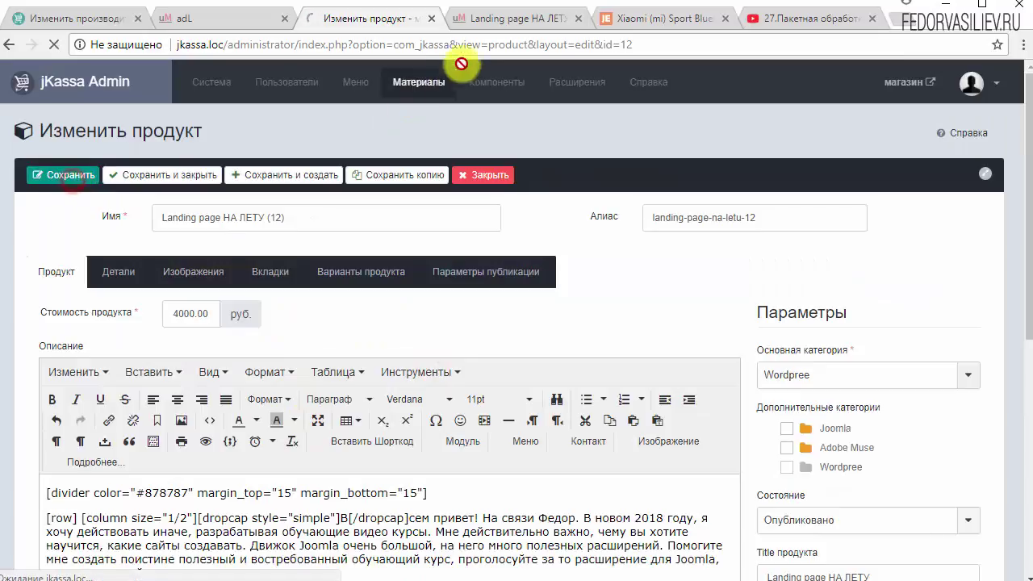
{"action": "left_click", "coordinate": [505, 18]}
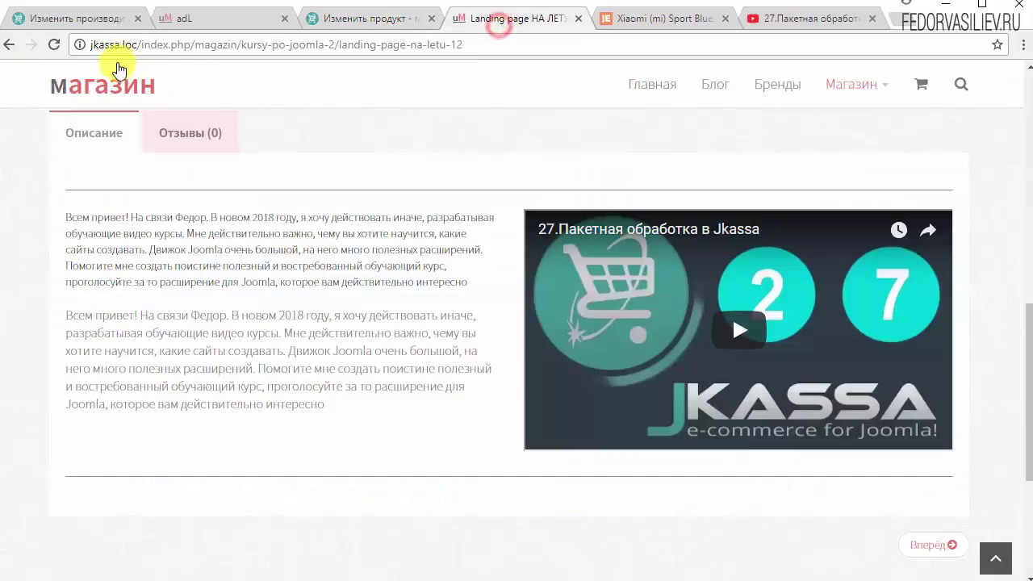
{"action": "left_click", "coordinate": [51, 50]}
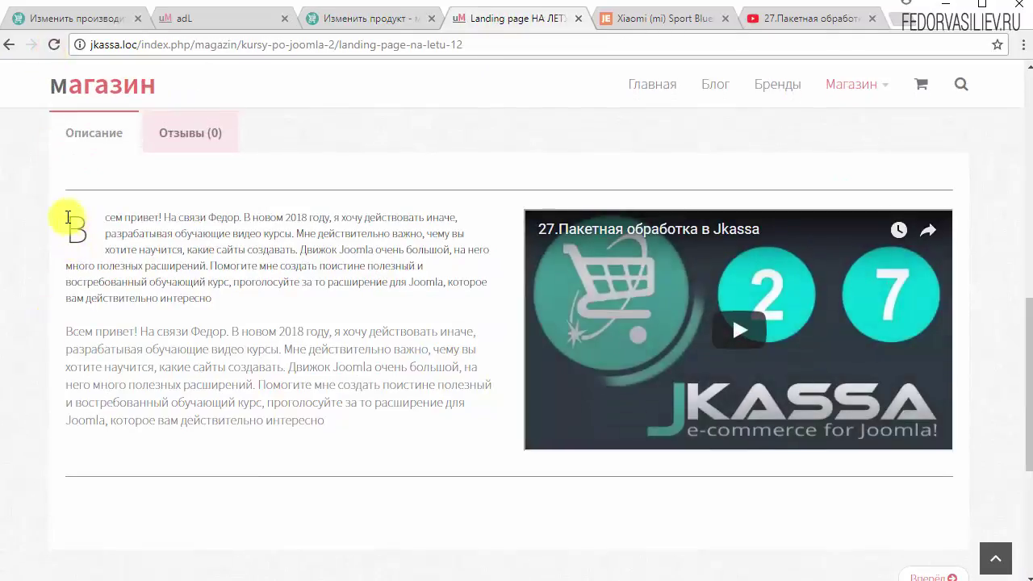
{"action": "scroll", "coordinate": [271, 286], "scroll_direction": "down", "scroll_amount": 1}
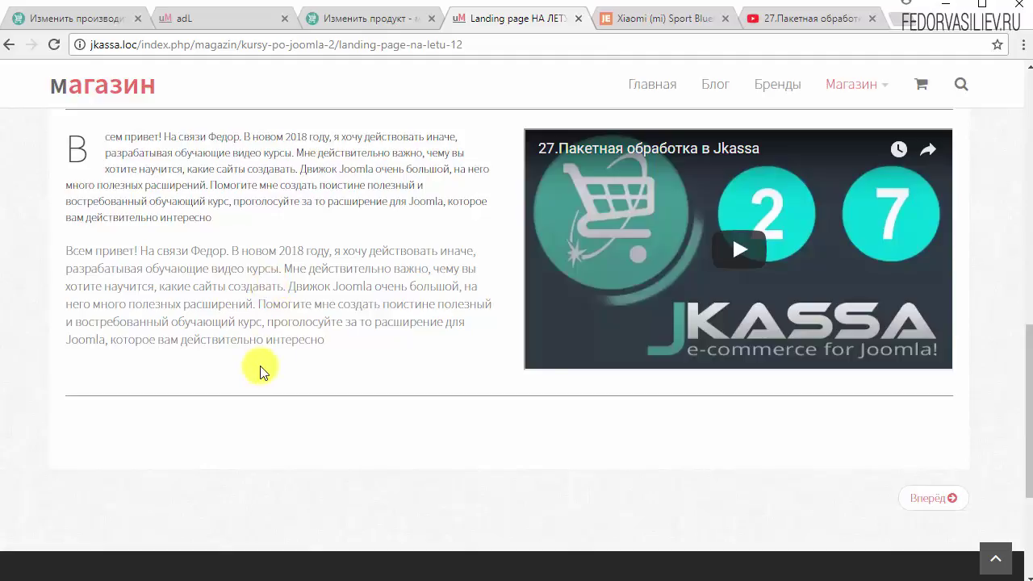
{"action": "scroll", "coordinate": [259, 372], "scroll_direction": "up", "scroll_amount": 1}
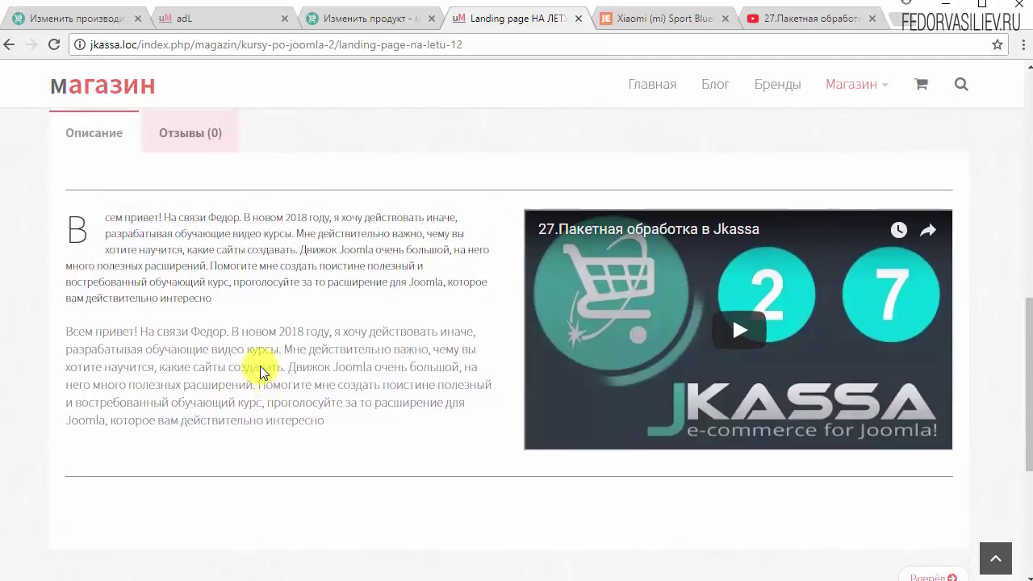
{"action": "scroll", "coordinate": [259, 372], "scroll_direction": "up", "scroll_amount": 1}
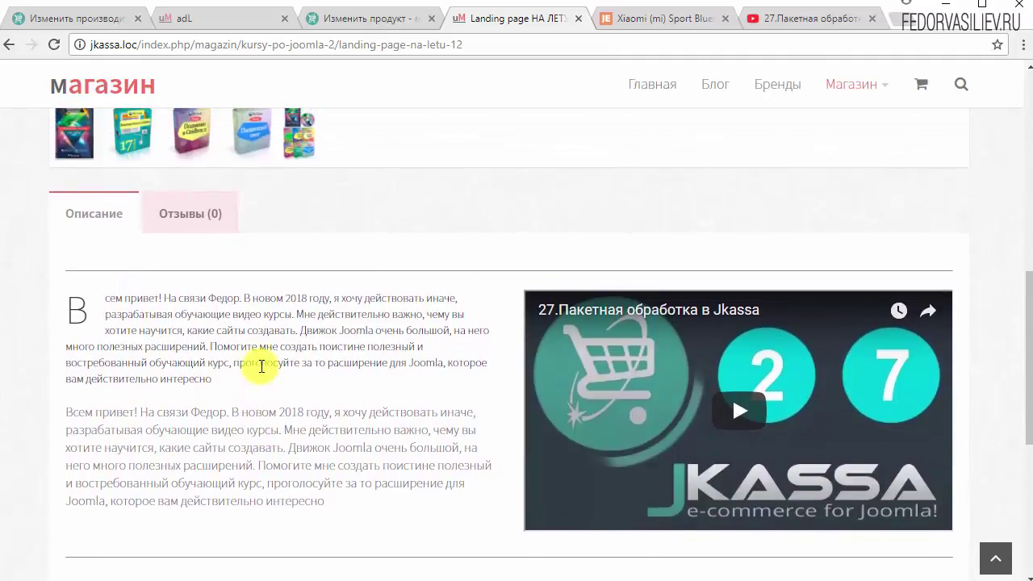
{"action": "scroll", "coordinate": [212, 235], "scroll_direction": "down", "scroll_amount": 2}
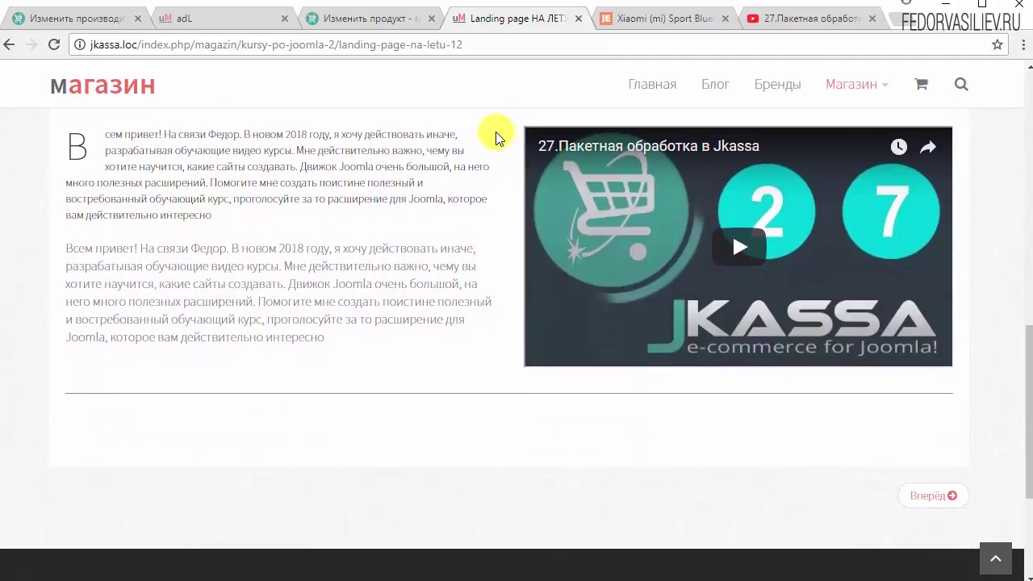
Review the remaining description blocks on the sample Xiaomi product page and return to the landing page product's storefront page
{"action": "left_click", "coordinate": [625, 18]}
{"action": "scroll", "coordinate": [379, 327], "scroll_direction": "down", "scroll_amount": 2}
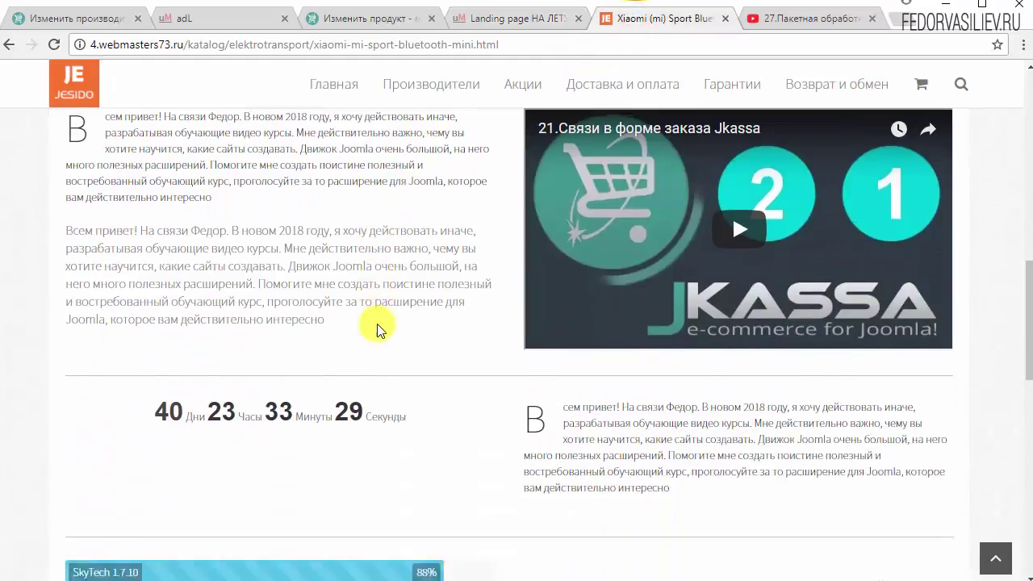
{"action": "scroll", "coordinate": [377, 325], "scroll_direction": "down", "scroll_amount": 6}
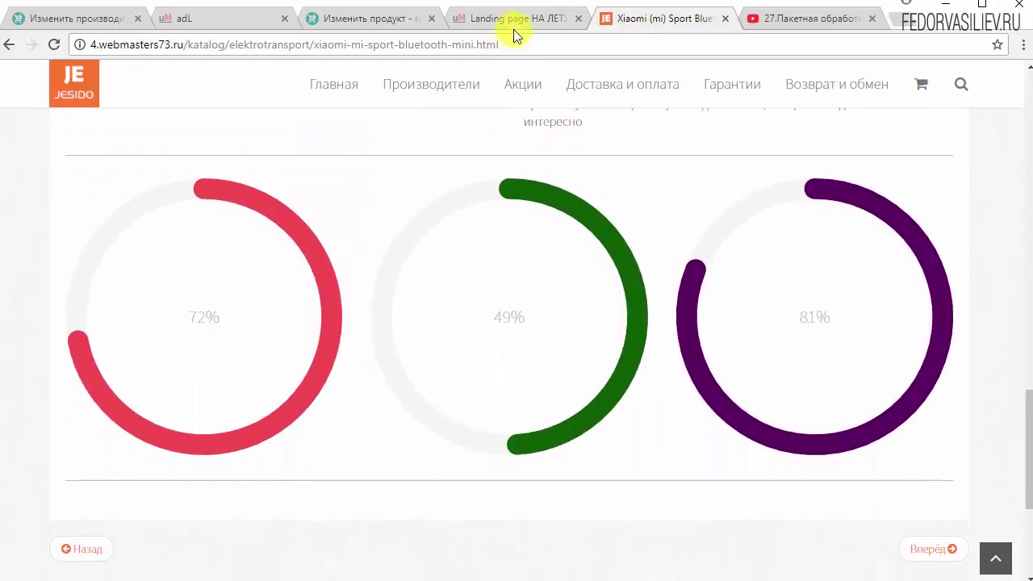
{"action": "left_click", "coordinate": [514, 30]}
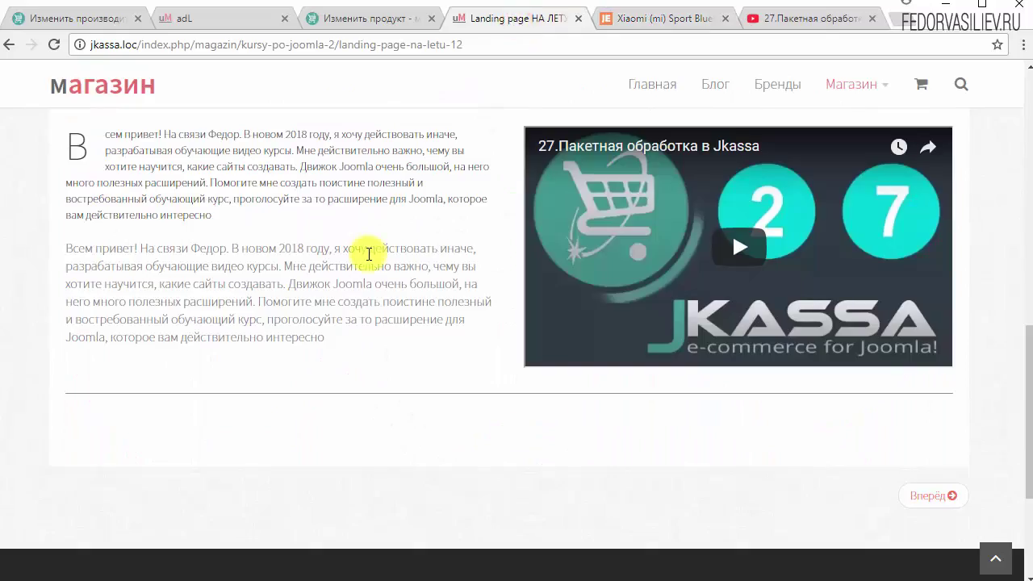